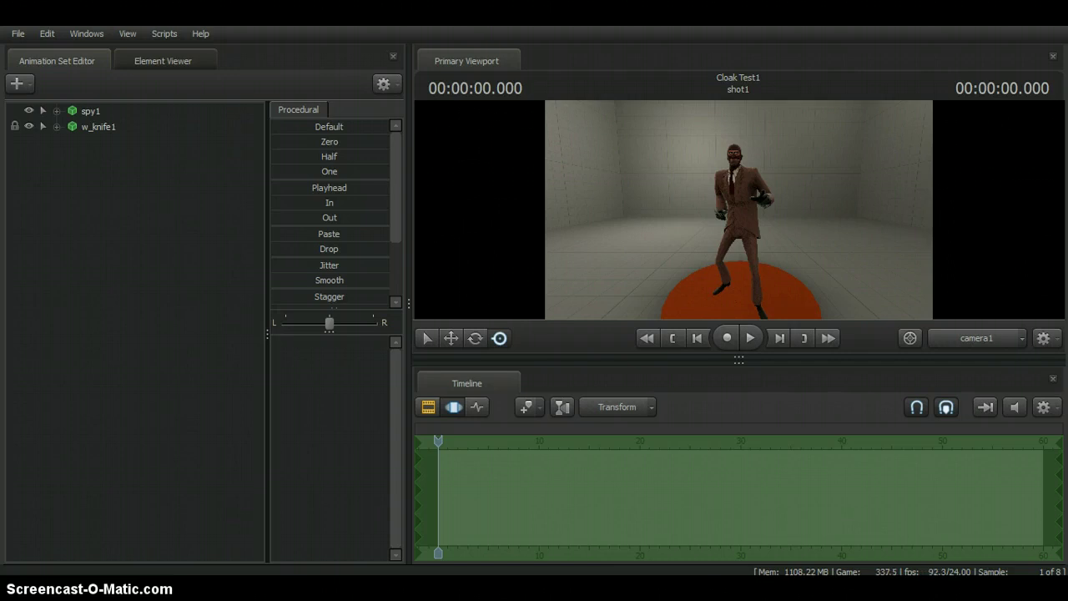
# Activate the Move manipulator with the W hotkey and drag in the Primary Viewport
pyautogui.press('w')
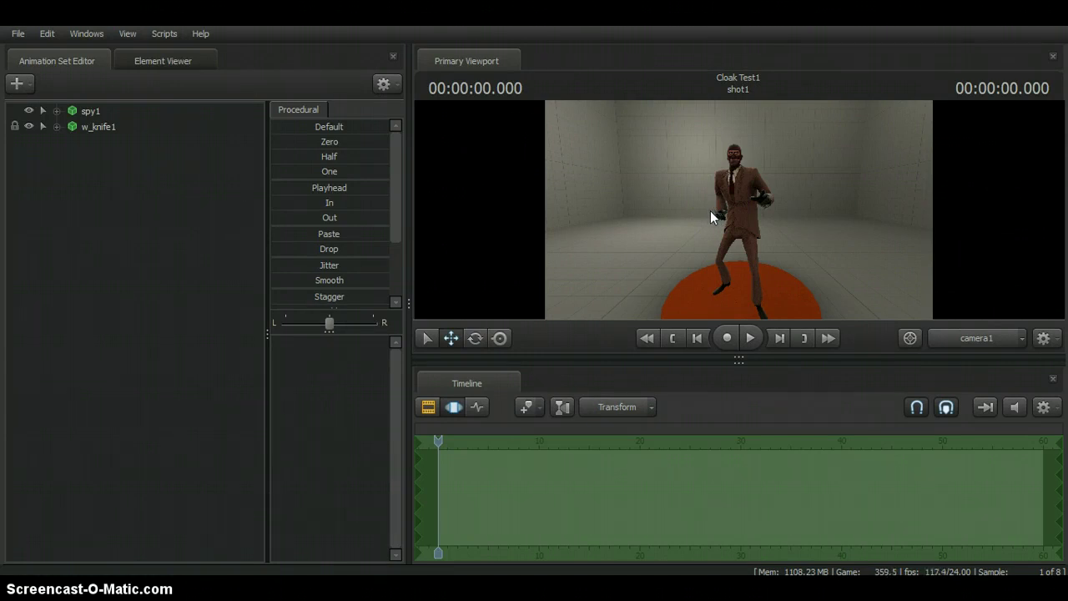
pyautogui.click(704, 231)
pyautogui.moveTo(704, 234)
pyautogui.mouseDown()
pyautogui.moveTo(723, 200)
pyautogui.moveTo(748, 228)
pyautogui.mouseUp()
pyautogui.moveTo(723, 262)
pyautogui.mouseDown()
pyautogui.moveTo(735, 245)
pyautogui.moveTo(727, 239)
pyautogui.moveTo(468, 154)
pyautogui.moveTo(535, 125)
pyautogui.mouseUp()
pyautogui.moveTo(465, 91)
pyautogui.mouseDown()
pyautogui.moveTo(468, 72)
pyautogui.moveTo(463, 95)
pyautogui.moveTo(471, 91)
pyautogui.moveTo(451, 111)
pyautogui.mouseUp()
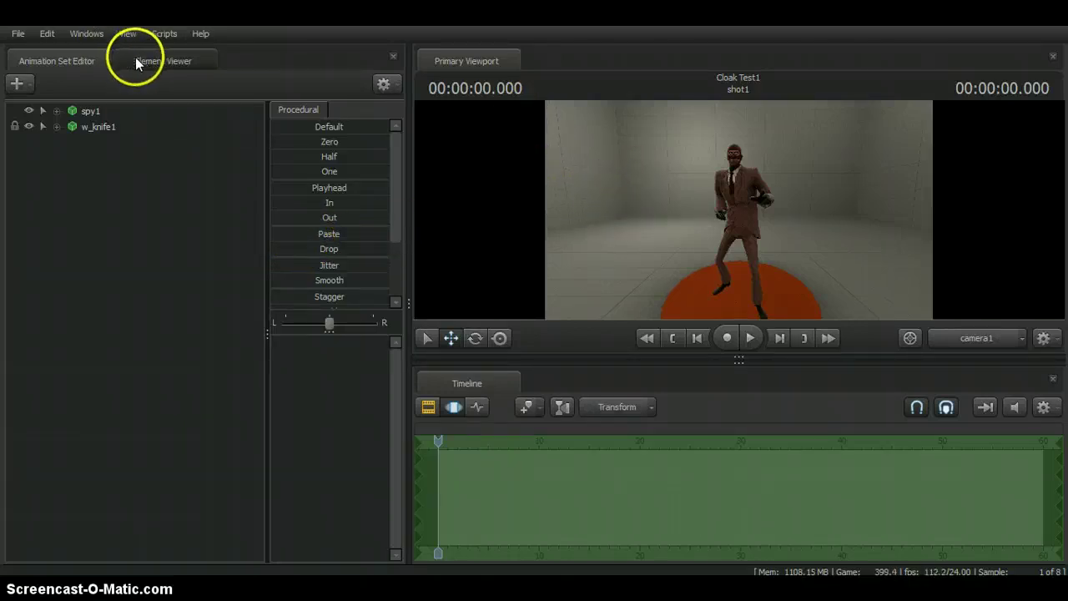
# Dock the Element Viewer on the right and widen the viewport and timeline area
pyautogui.click(153, 68)
pyautogui.moveTo(153, 71); pyautogui.dragTo(1030, 304)
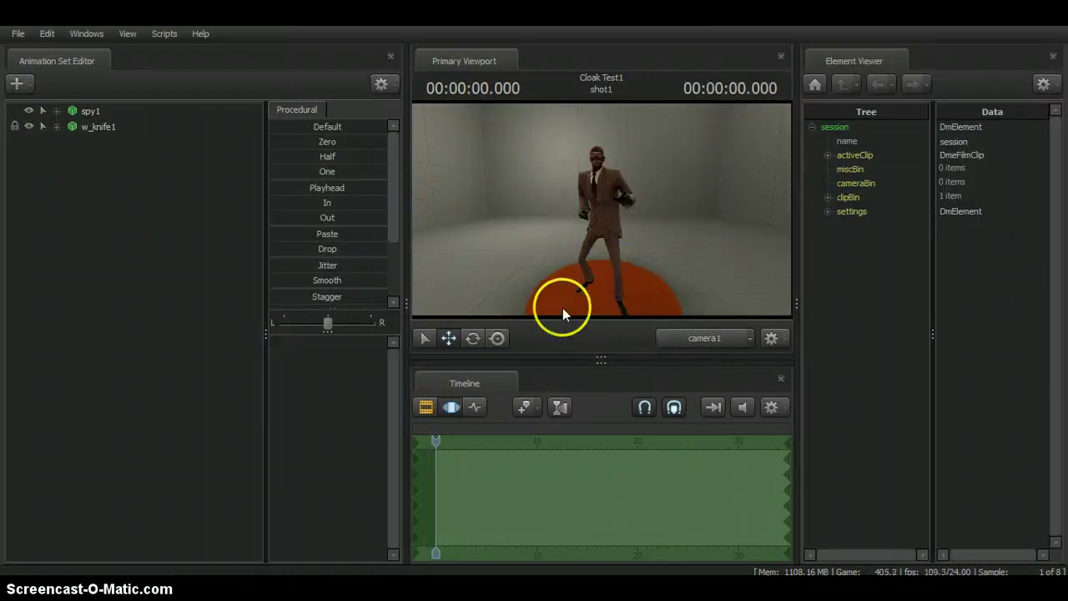
pyautogui.moveTo(410, 302); pyautogui.dragTo(255, 305)
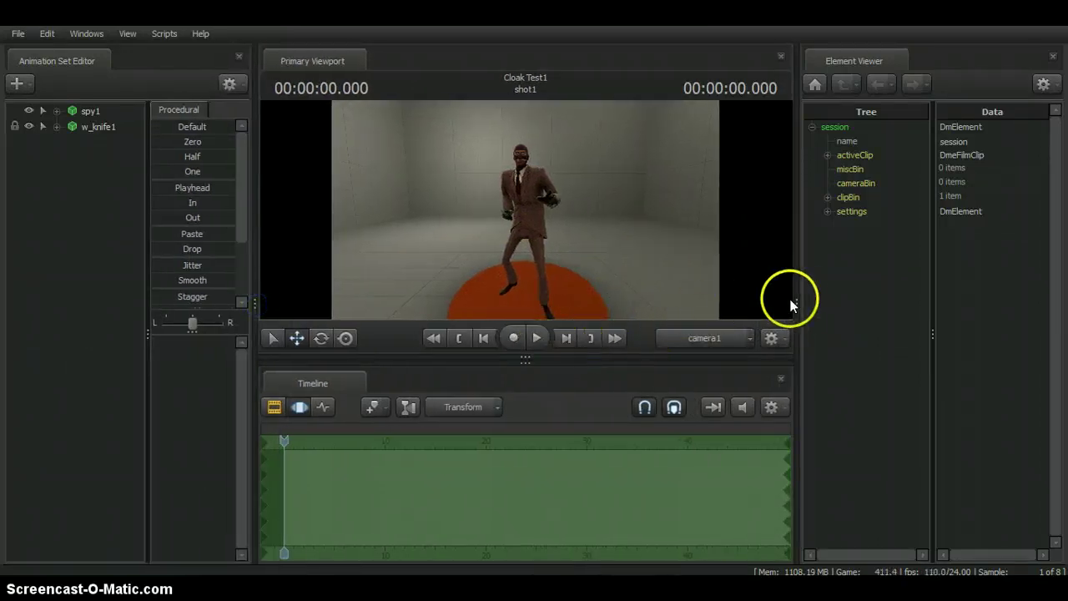
pyautogui.moveTo(795, 303); pyautogui.dragTo(828, 302)
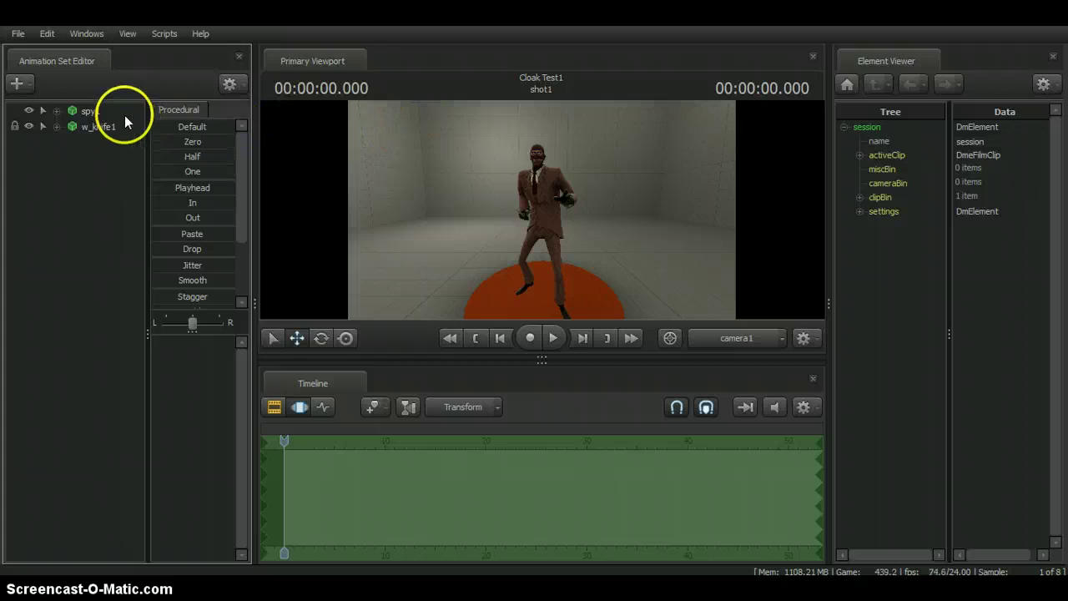
# Orbit the camera around the spy and move it closer
pyautogui.rightClick(94, 113)
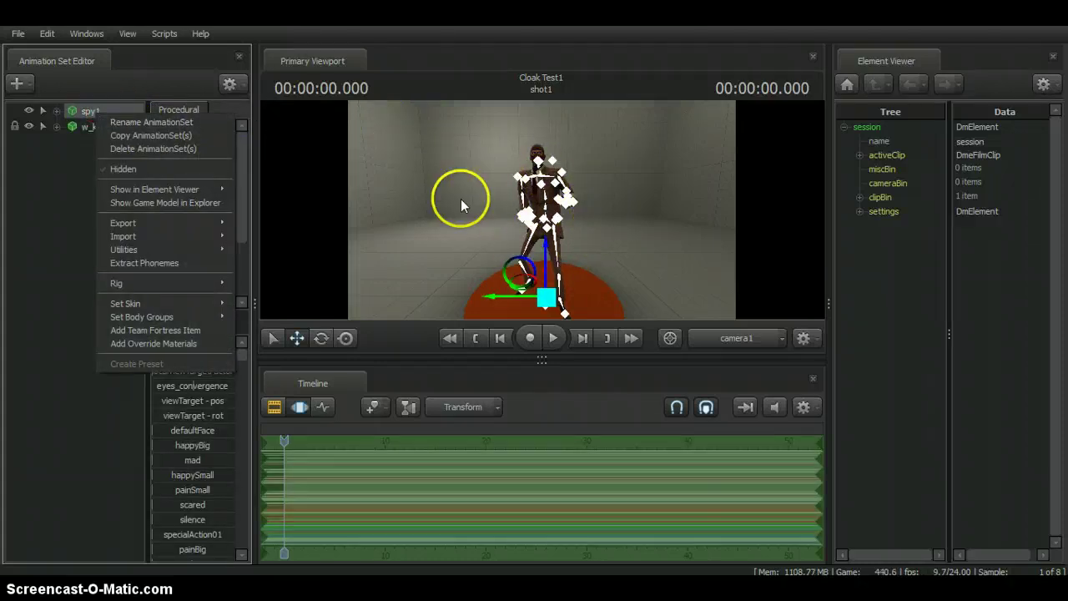
pyautogui.click(350, 196)
pyautogui.moveTo(365, 191); pyautogui.dragTo(541, 209)
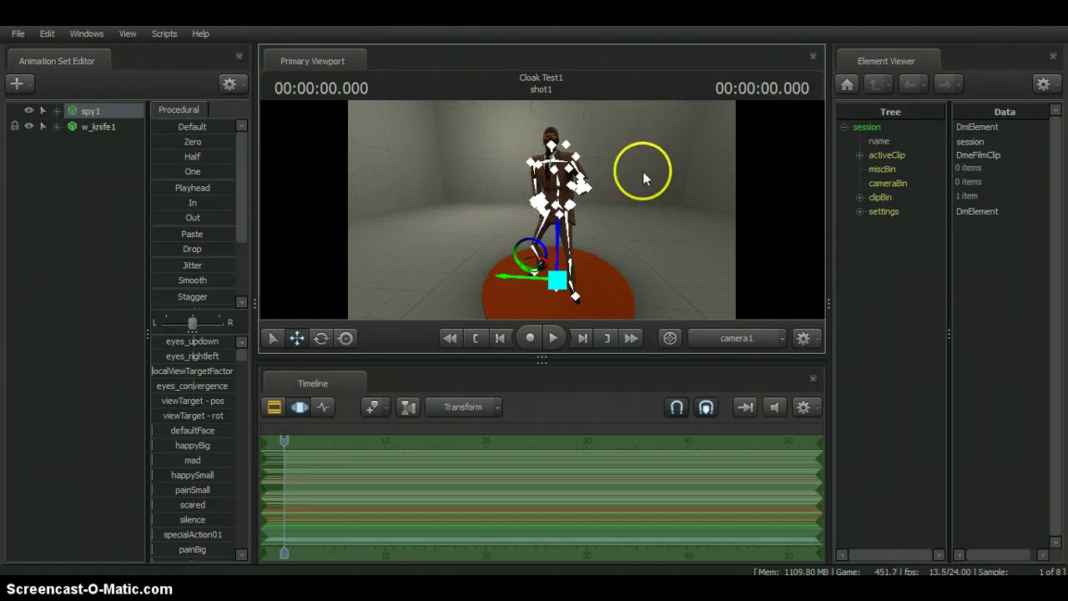
pyautogui.moveTo(643, 171); pyautogui.dragTo(517, 188)
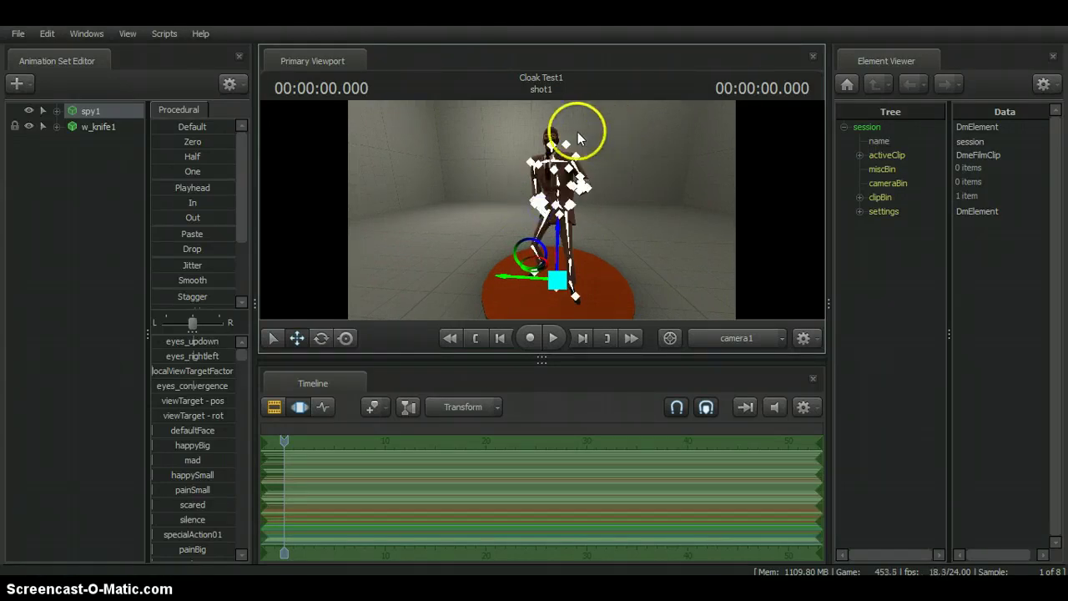
pyautogui.moveTo(585, 192); pyautogui.dragTo(585, 192)
pyautogui.moveTo(522, 208); pyautogui.dragTo(521, 208)
# Show spy1's spy_GameModel element in the Element Viewer
pyautogui.click(133, 115)
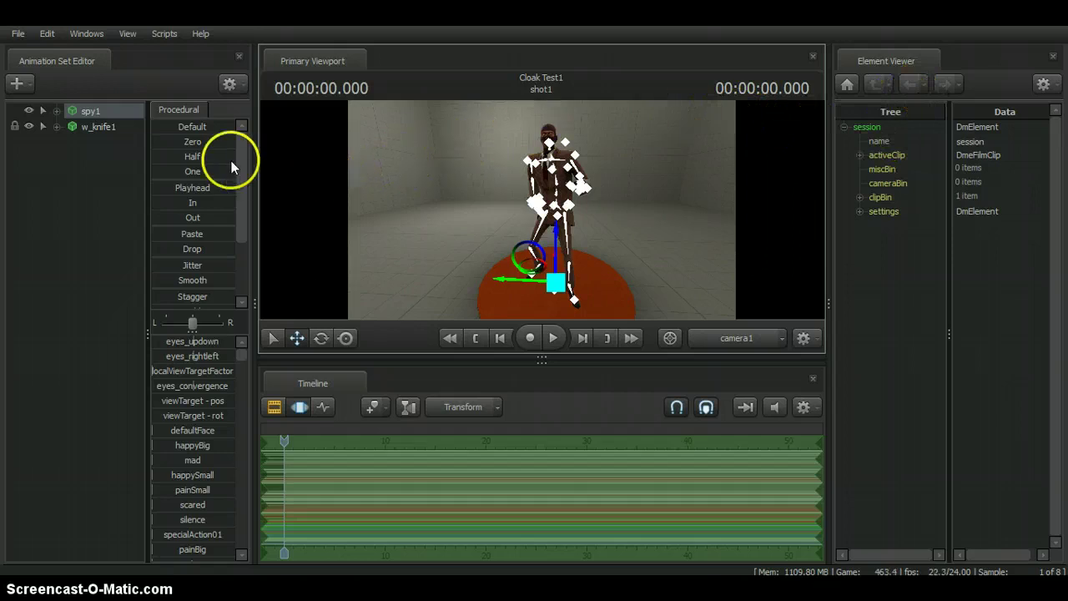
pyautogui.click(113, 114)
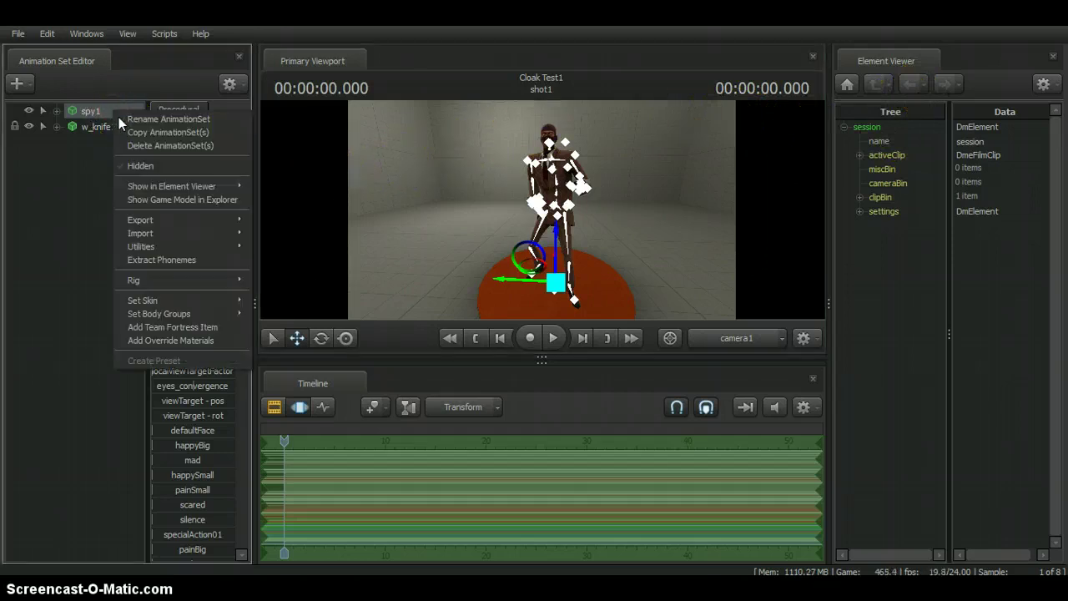
pyautogui.moveTo(216, 189)
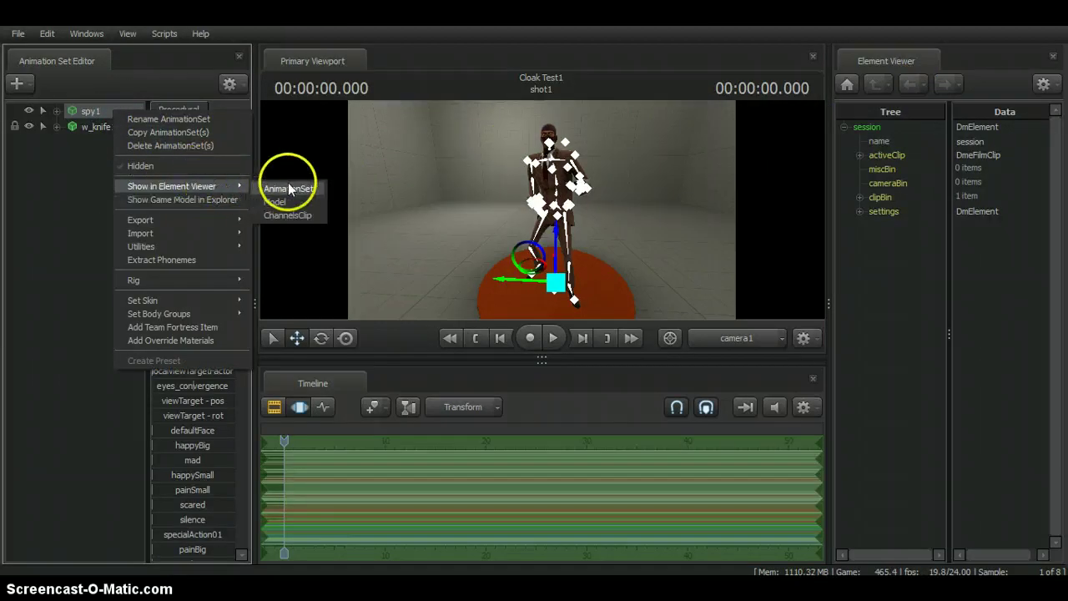
pyautogui.click(294, 203)
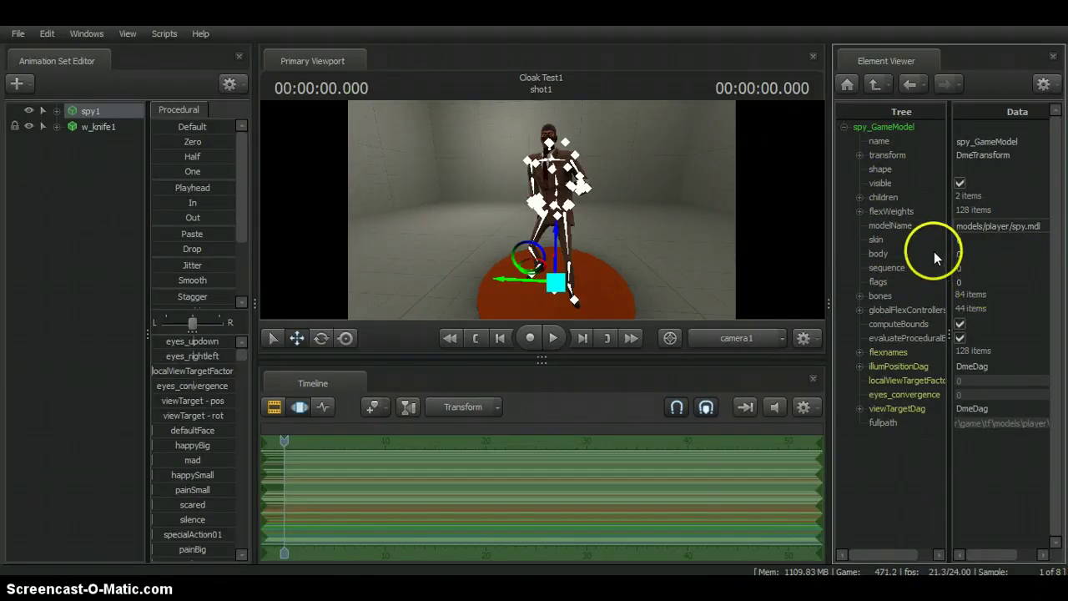
pyautogui.click(844, 127)
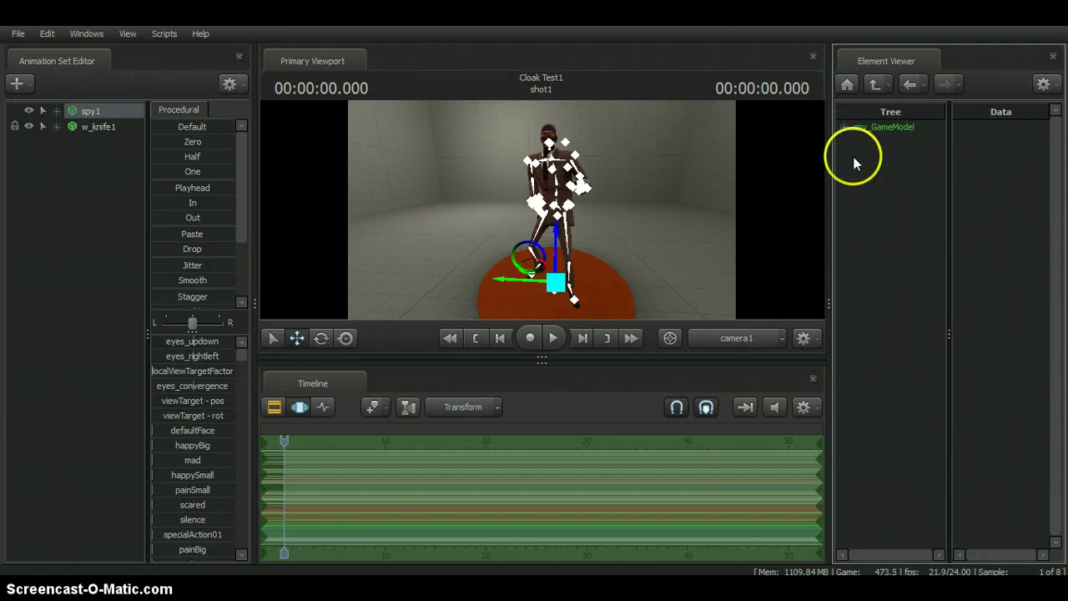
pyautogui.click(843, 128)
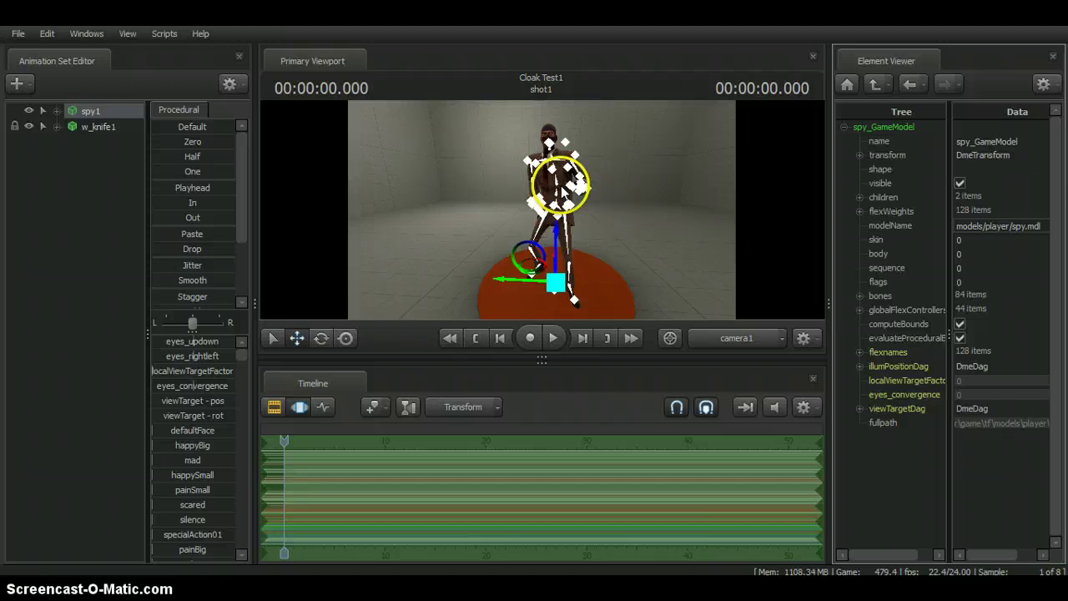
# Add override materials to spy1 and expand its materials list in the Element Viewer
pyautogui.click(119, 110)
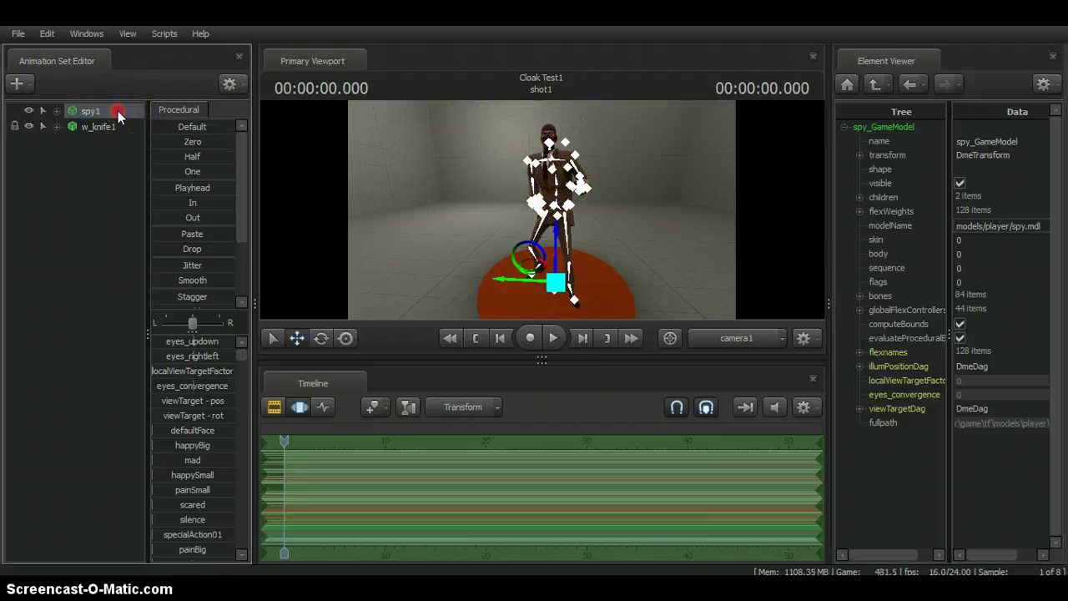
pyautogui.rightClick(117, 111)
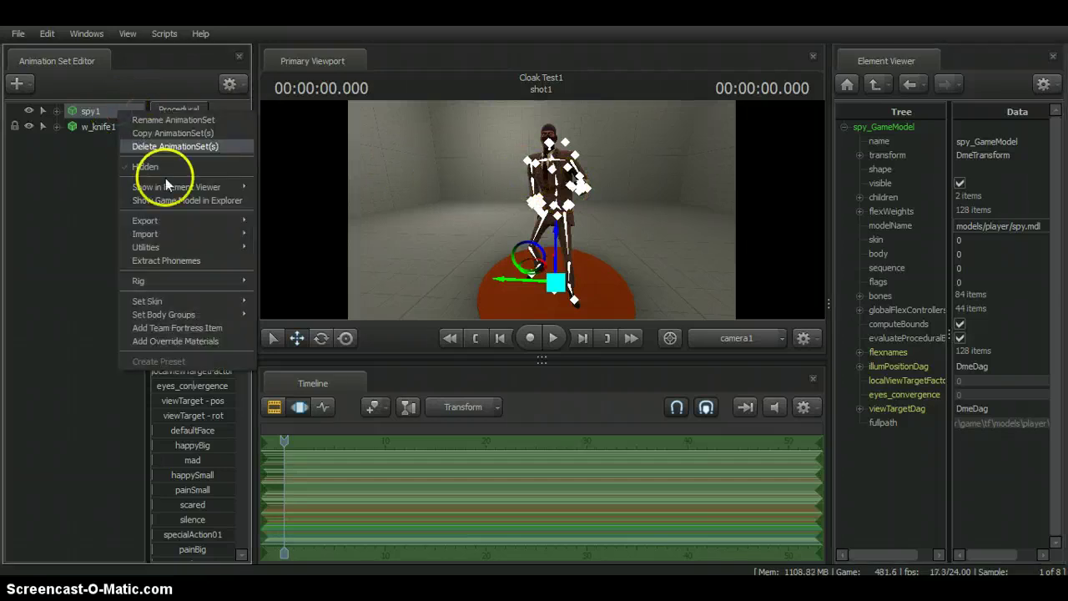
pyautogui.click(195, 342)
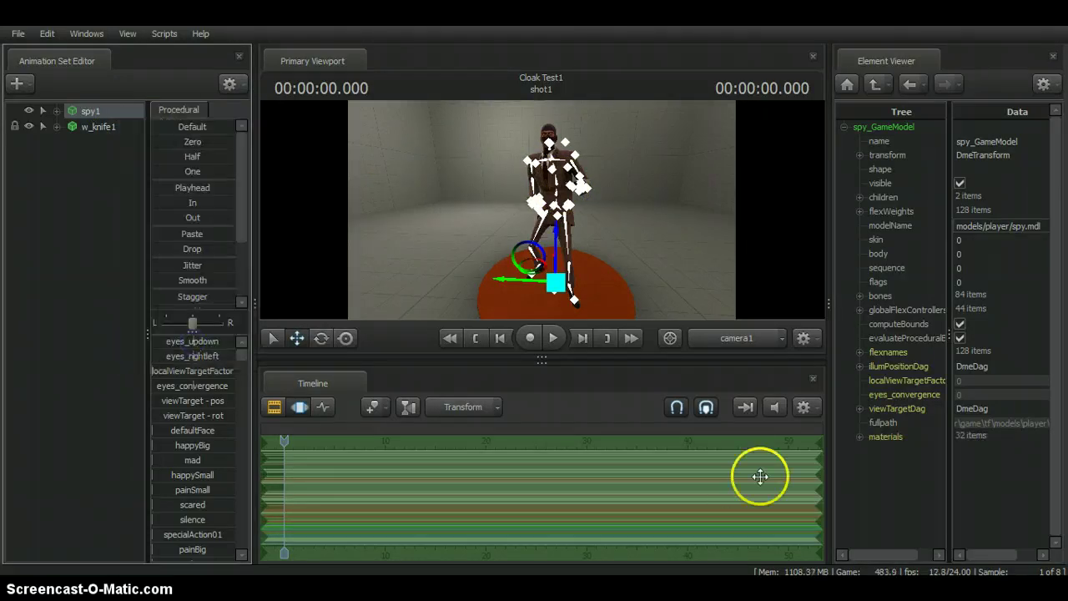
pyautogui.click(861, 437)
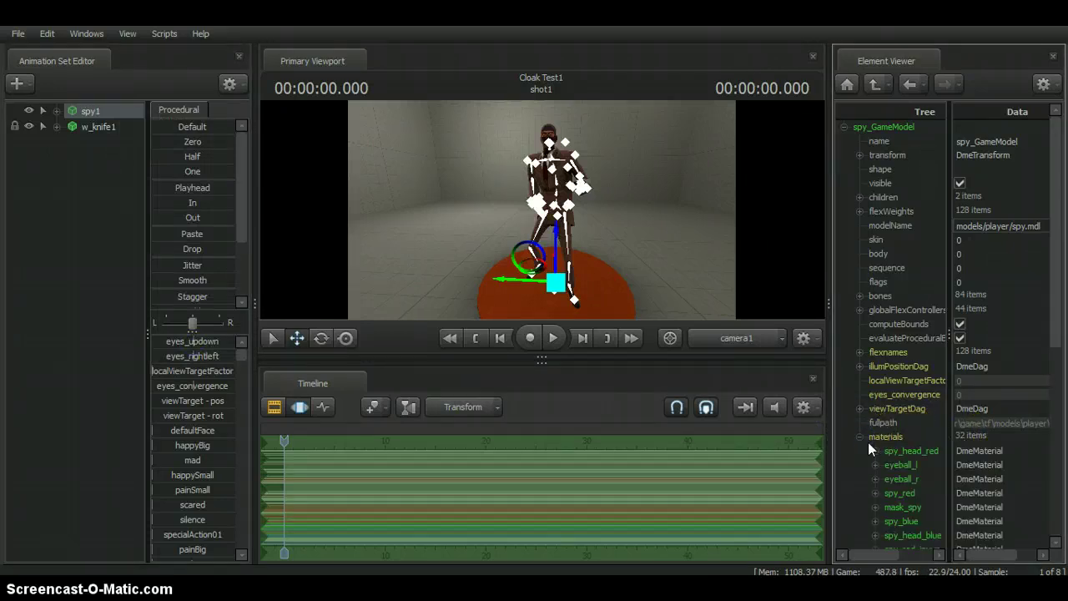
# Scroll through the spy's 32 materials to eyeball_l's $cloakfactor and $cloakcolortint
pyautogui.scroll(-2, 868, 442)
pyautogui.scroll(-6, 869, 443)
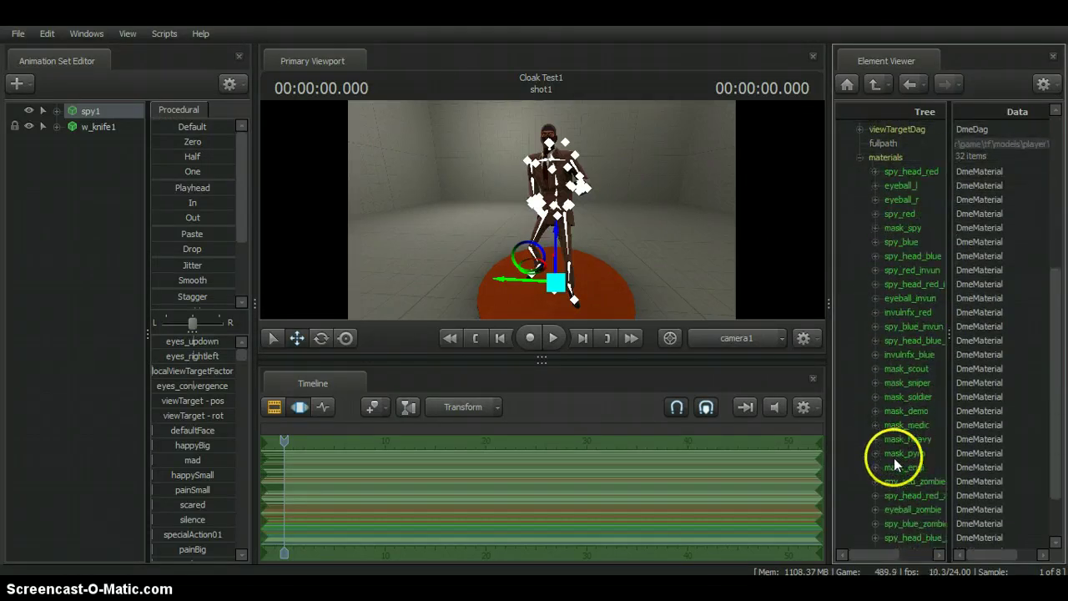
pyautogui.scroll(4, 895, 456)
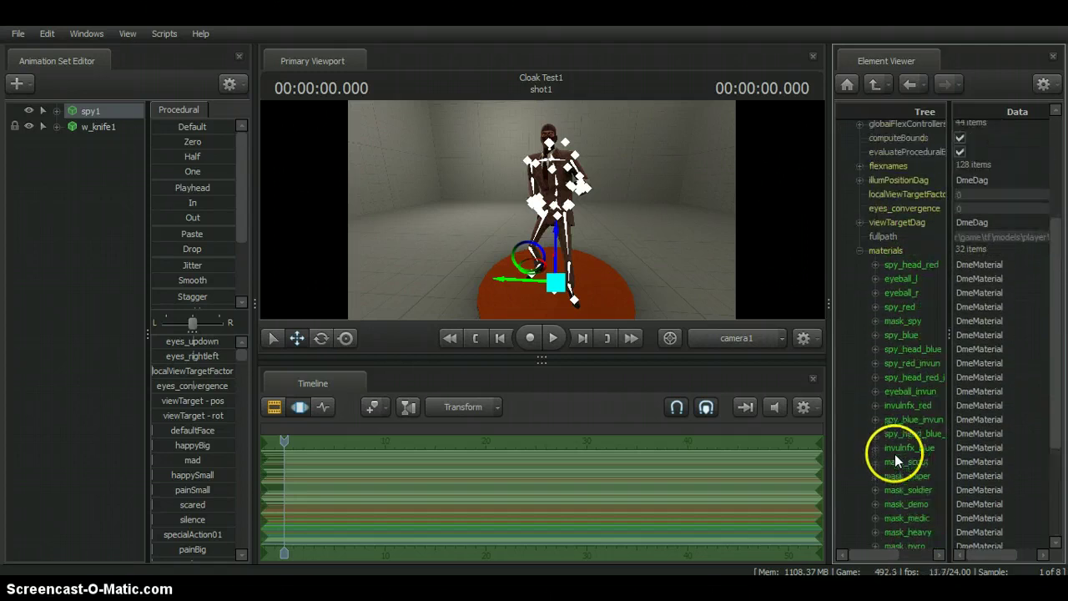
pyautogui.scroll(-2, 914, 303)
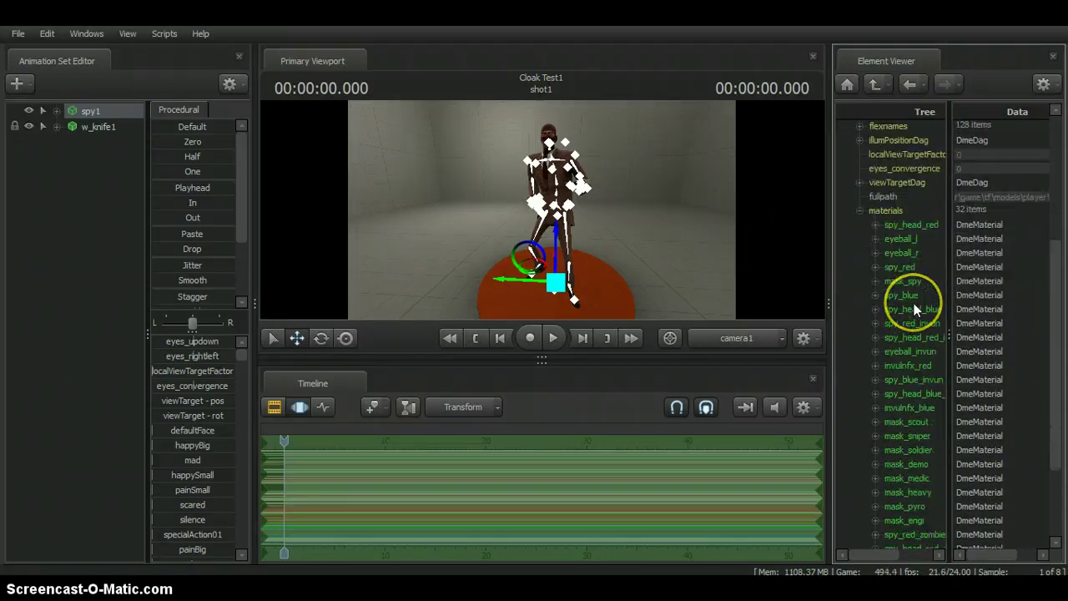
pyautogui.scroll(-2, 914, 303)
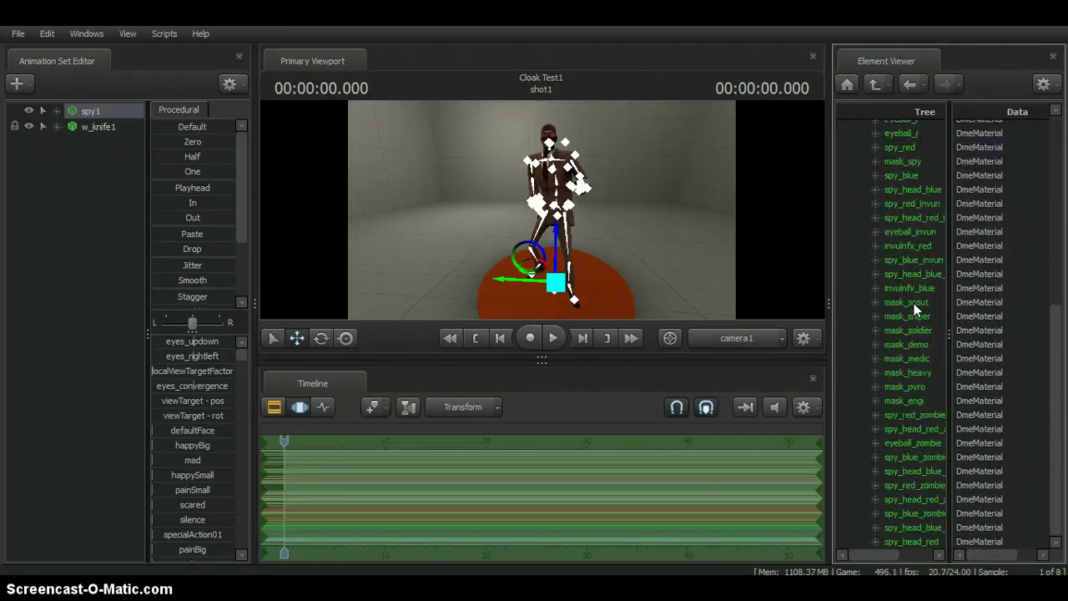
pyautogui.scroll(2, 914, 303)
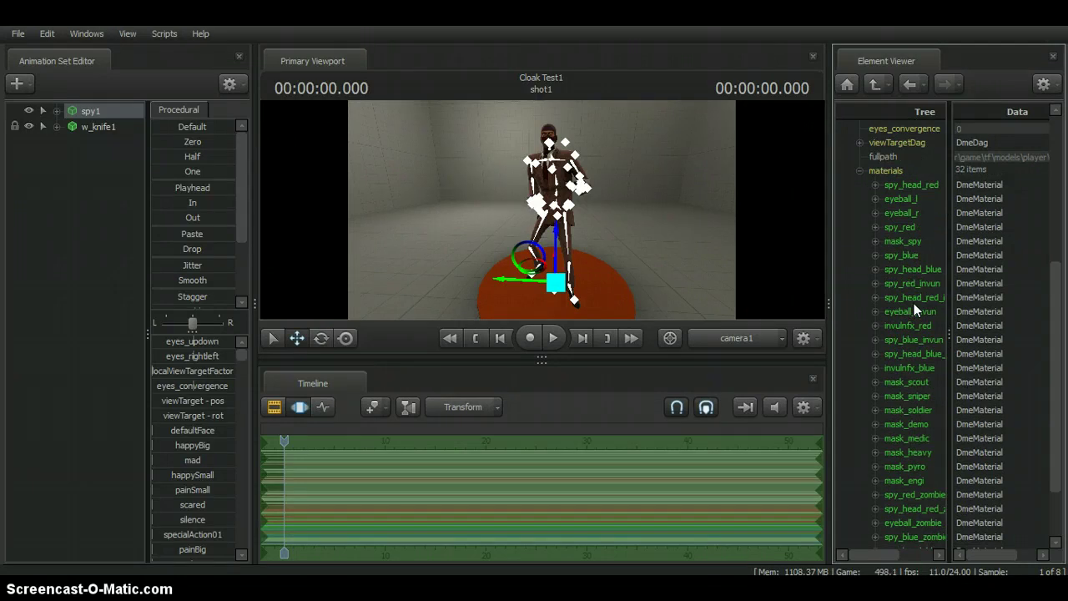
pyautogui.scroll(1, 914, 303)
pyautogui.scroll(6, 915, 303)
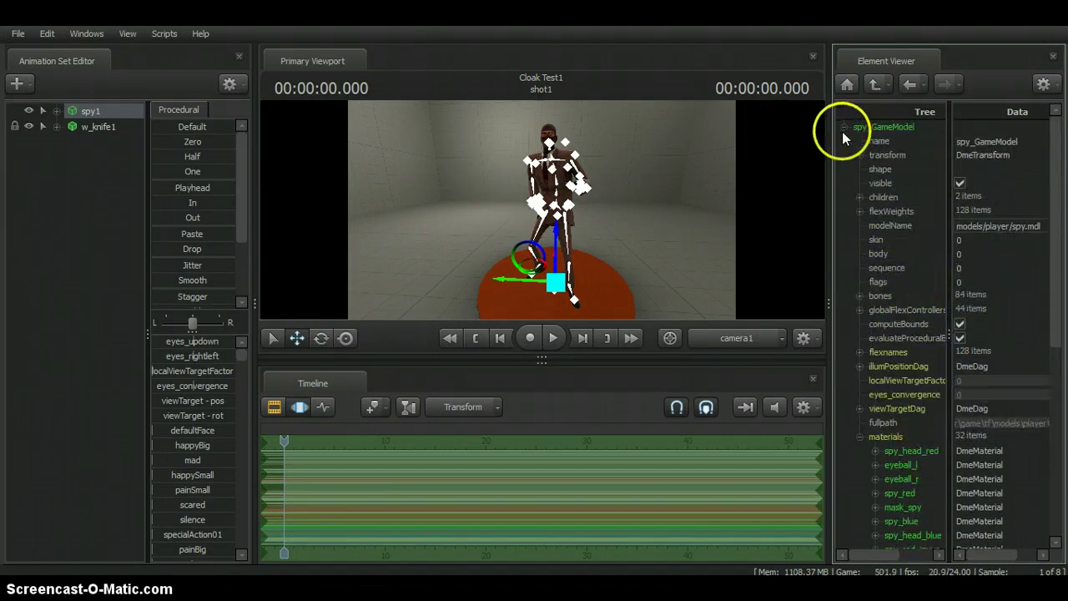
pyautogui.scroll(-8, 864, 271)
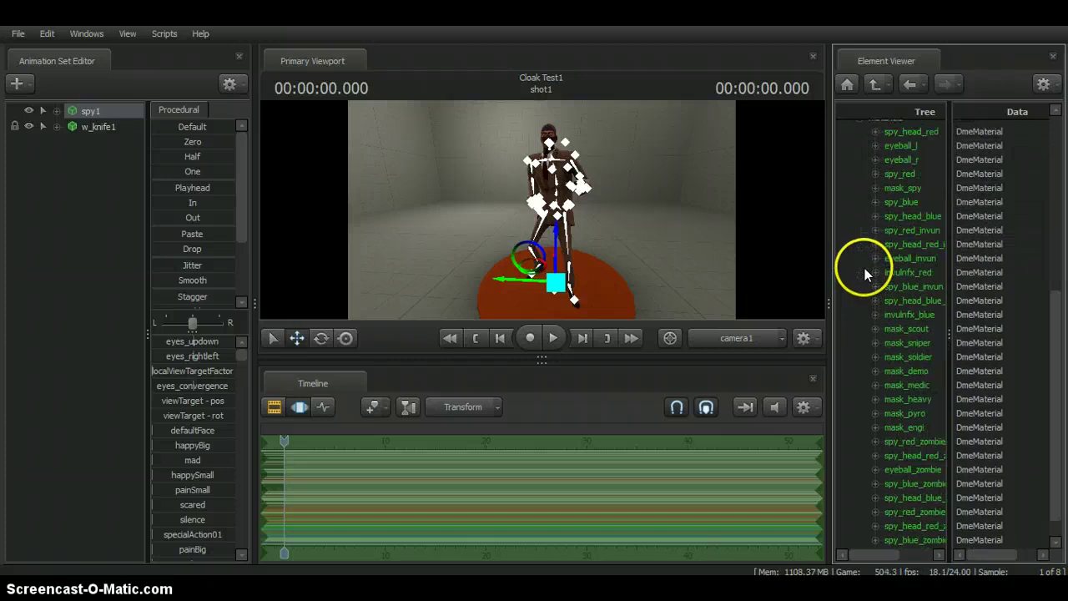
pyautogui.scroll(-1, 889, 282)
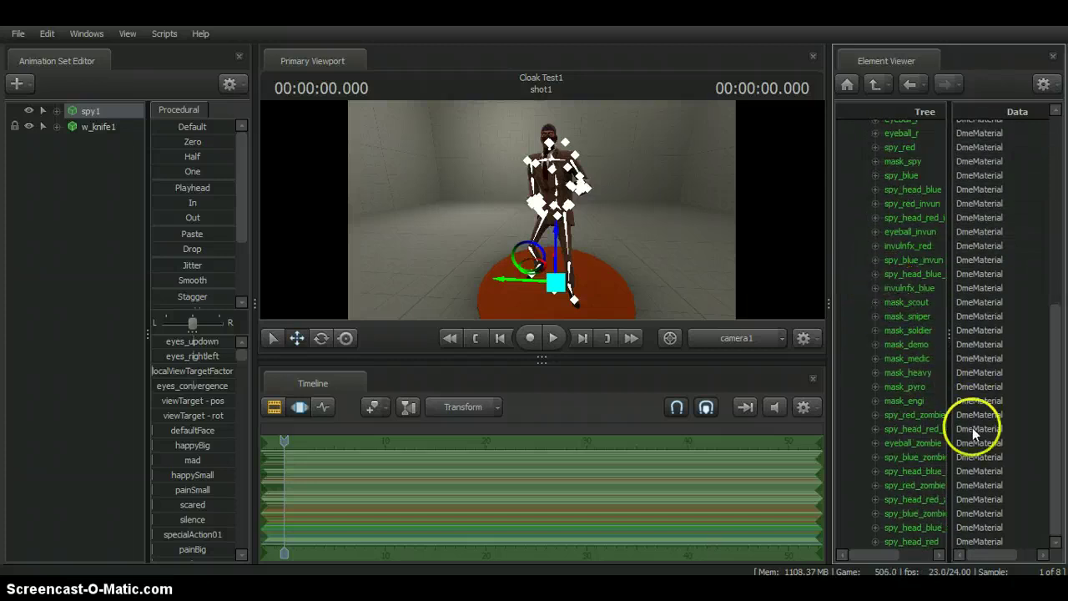
pyautogui.scroll(3, 901, 492)
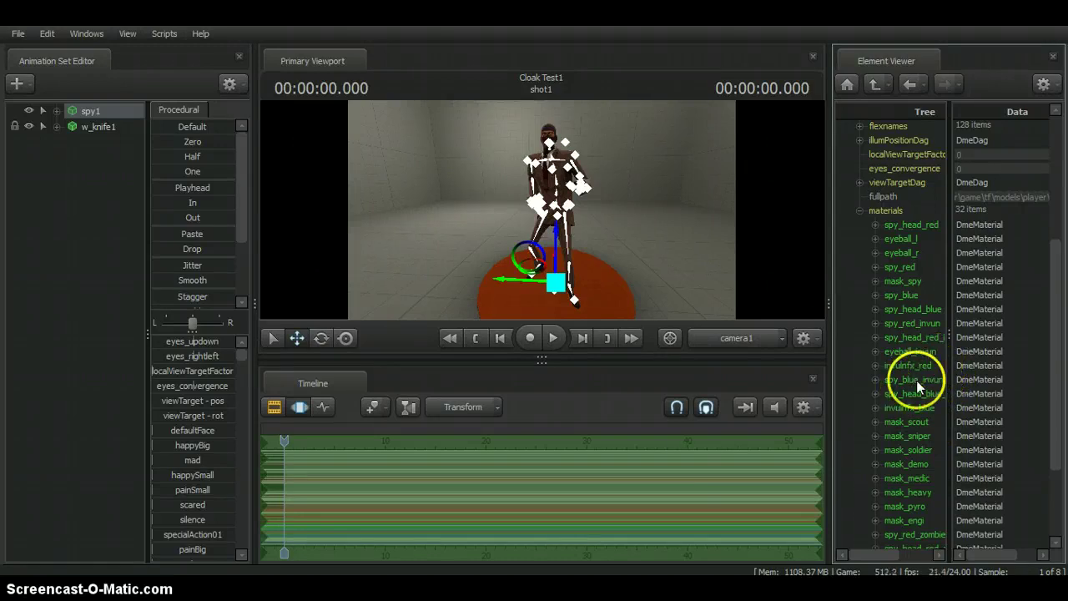
pyautogui.scroll(-3, 883, 439)
pyautogui.scroll(8, 878, 423)
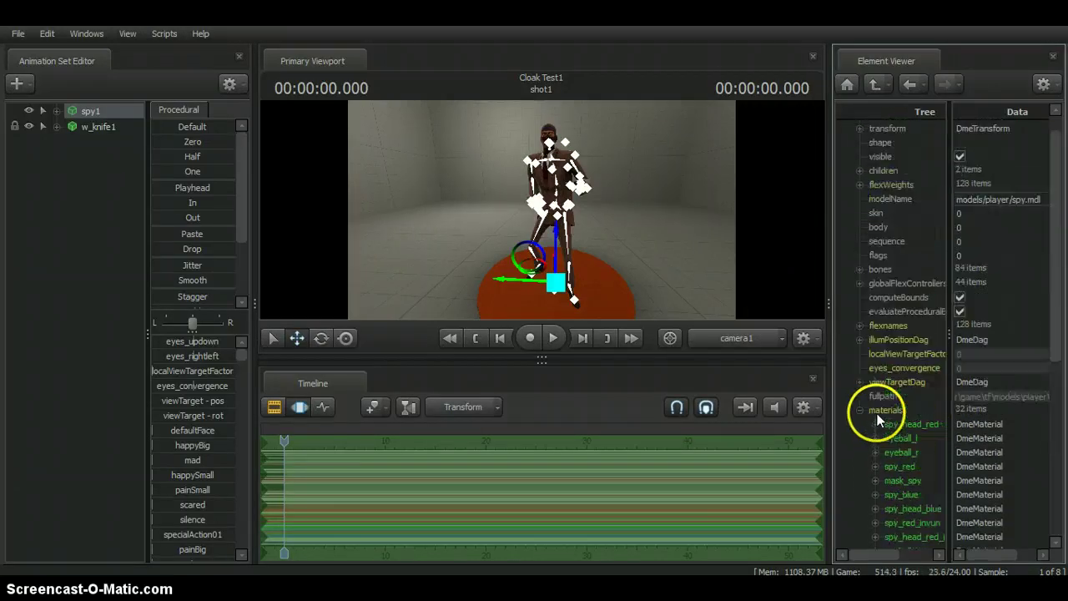
pyautogui.scroll(1, 873, 272)
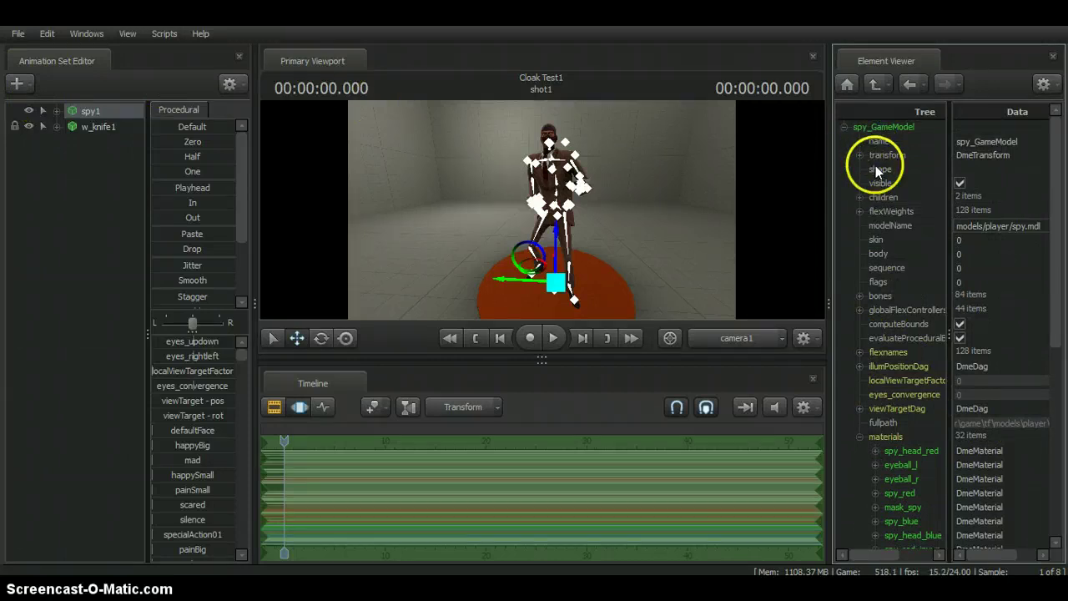
pyautogui.scroll(-6, 868, 284)
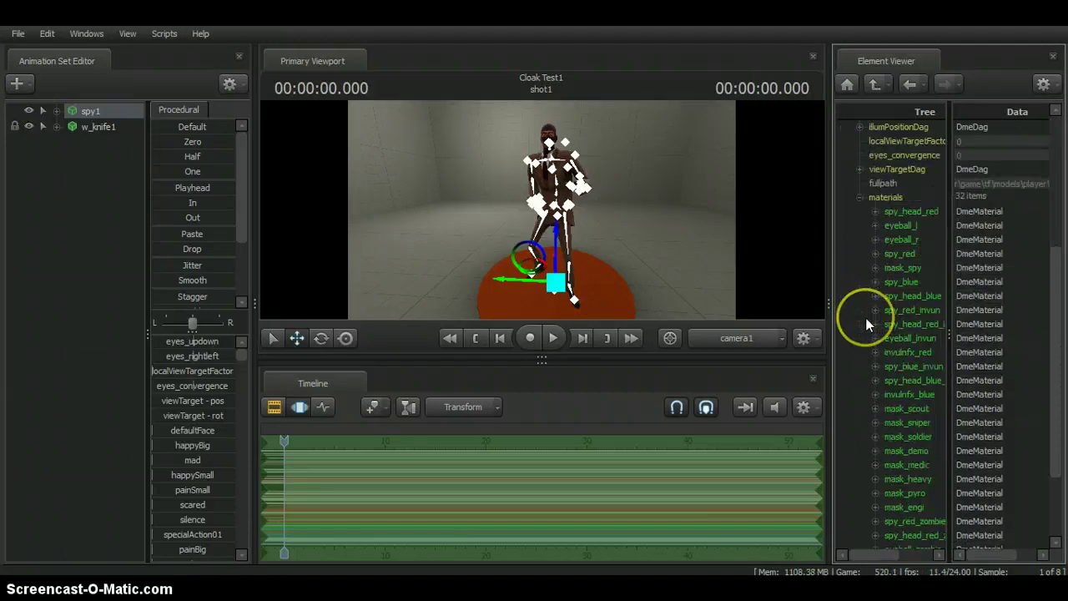
pyautogui.scroll(-3, 865, 318)
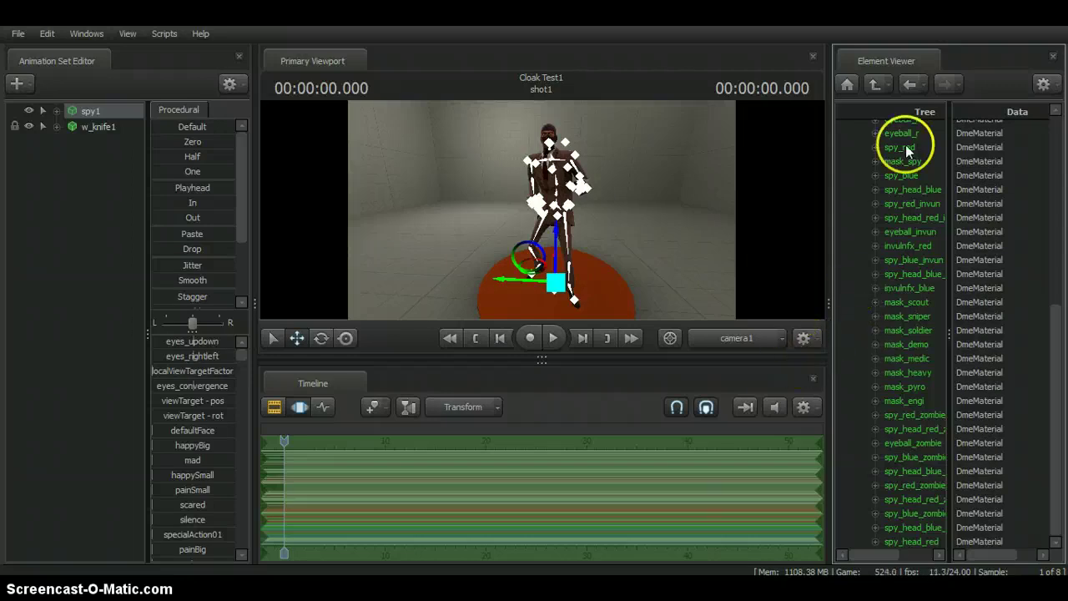
pyautogui.scroll(2, 910, 348)
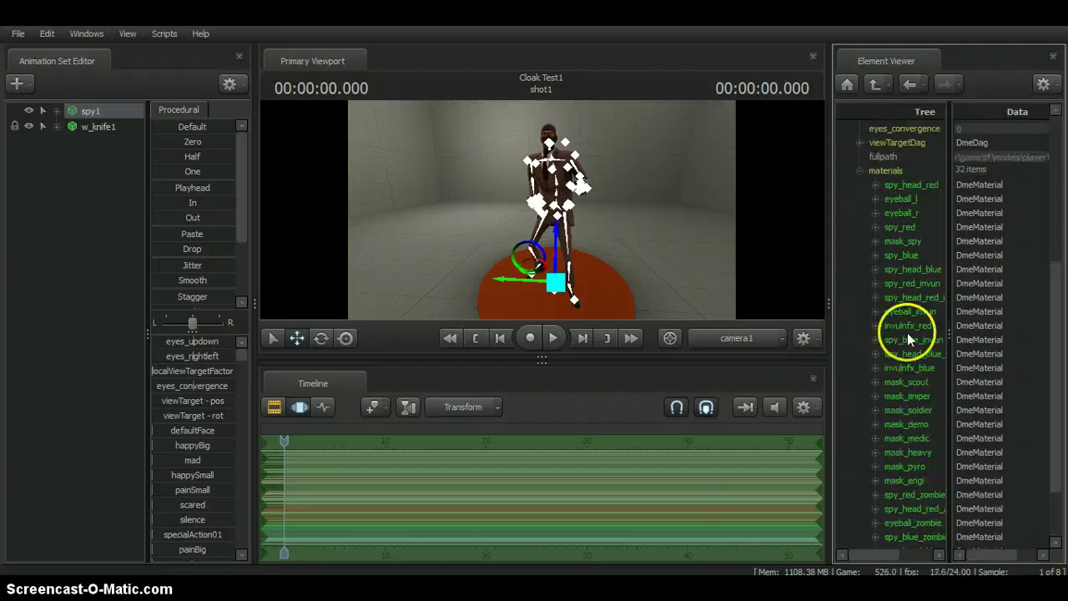
# Collapse eyeball_l, expand spy_red's cloak settings, and deselect spy1 to hide its bones
pyautogui.click(875, 199)
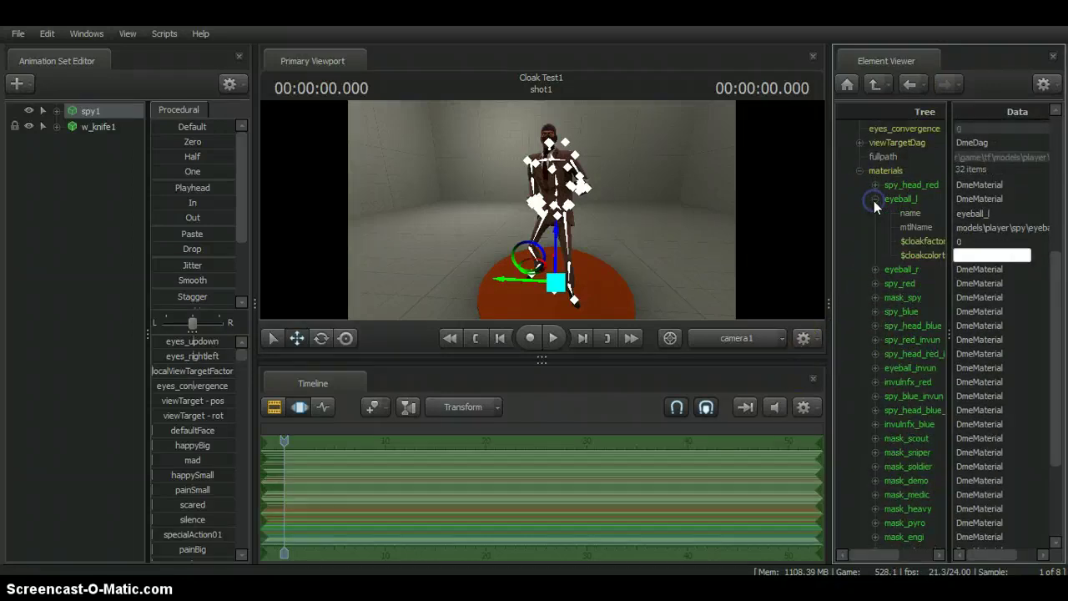
pyautogui.click(874, 200)
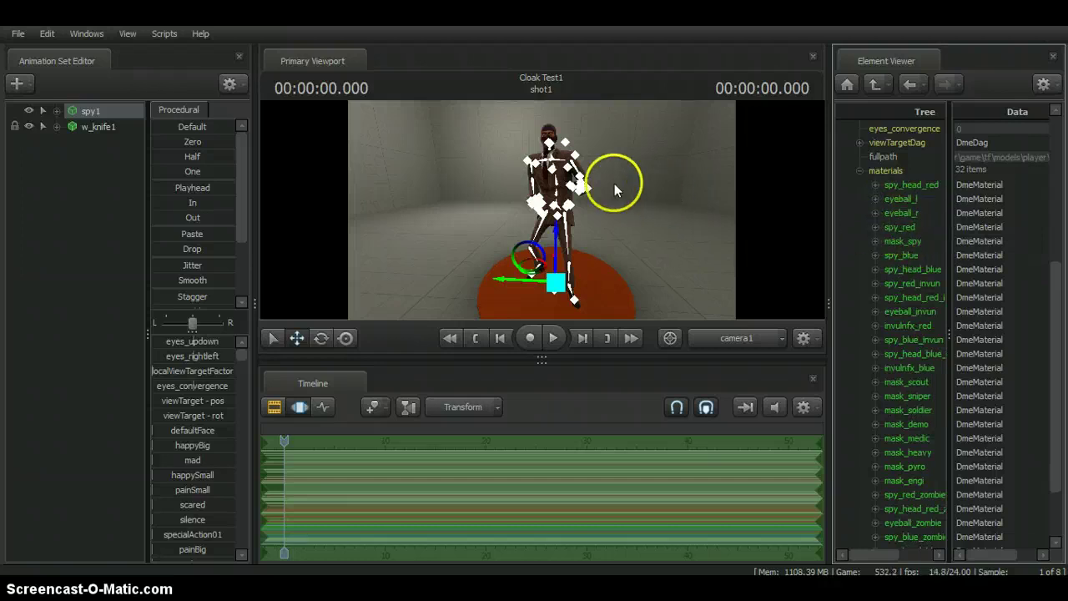
pyautogui.click(875, 227)
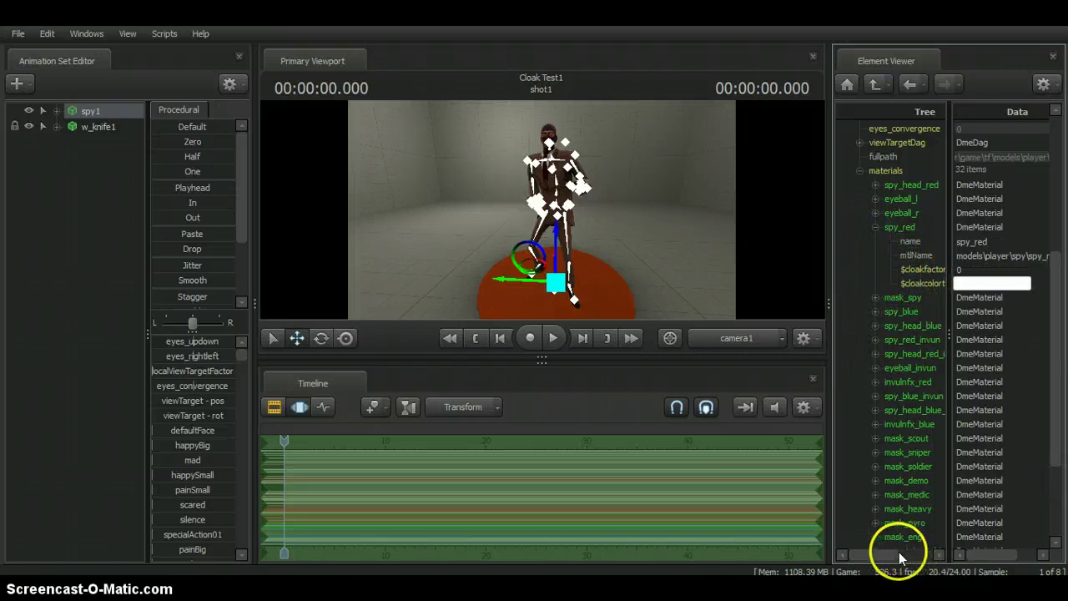
pyautogui.moveTo(899, 553)
pyautogui.mouseDown()
pyautogui.moveTo(920, 556)
pyautogui.moveTo(901, 557)
pyautogui.mouseUp()
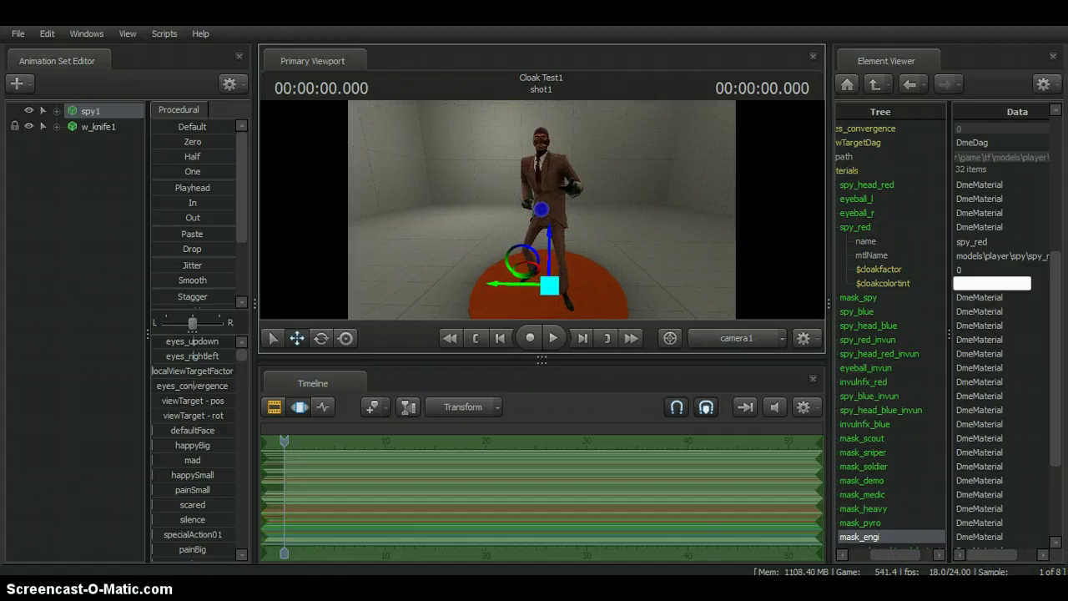
pyautogui.click(346, 338)
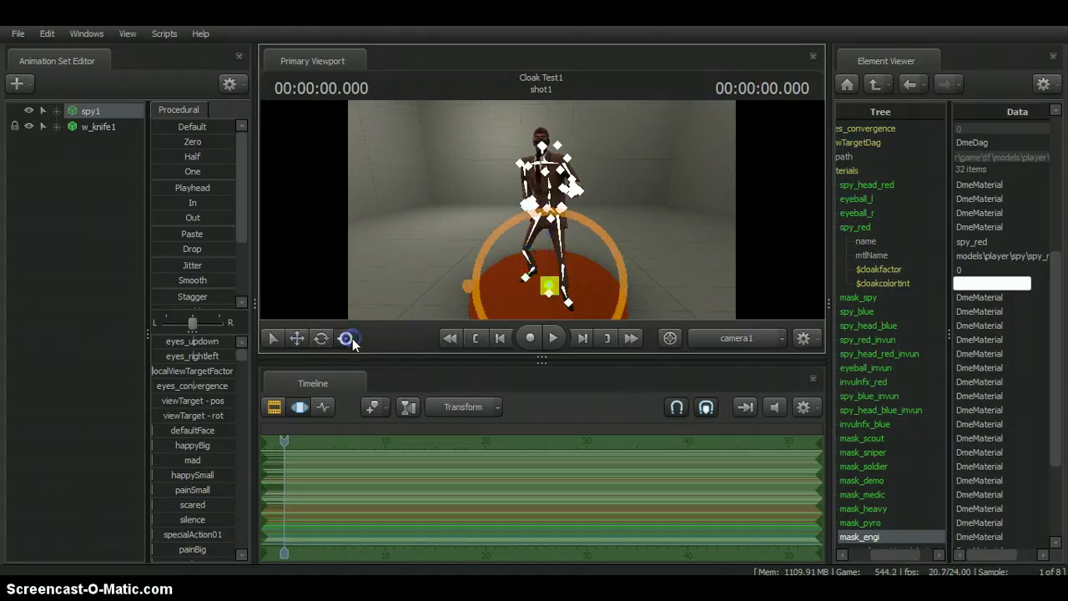
pyautogui.click(79, 167)
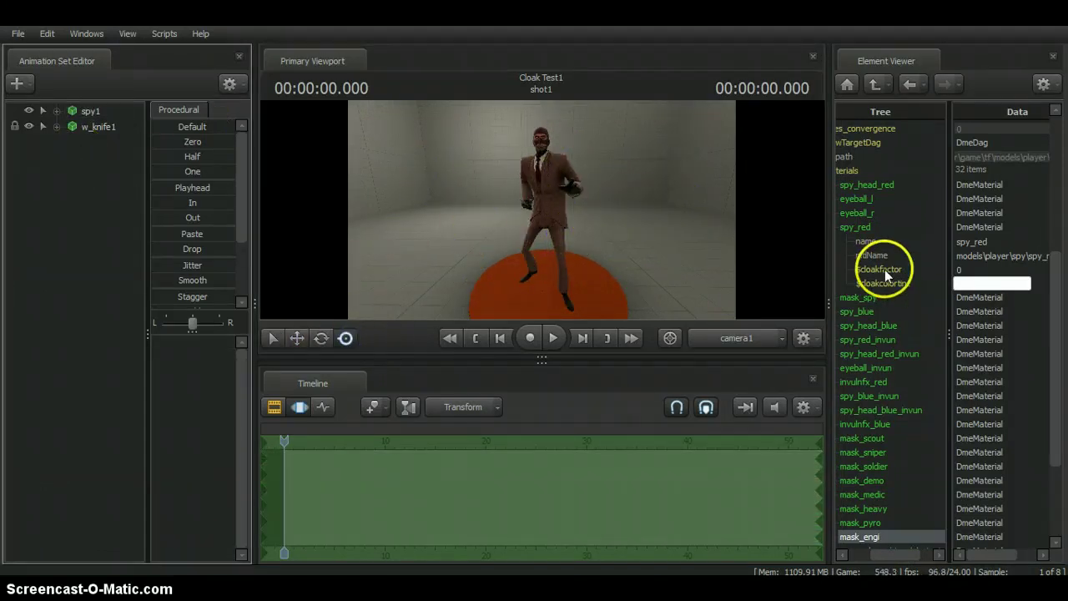
# Set spy_red's $cloakfactor to 0.5, then to 0.1
pyautogui.click(963, 269)
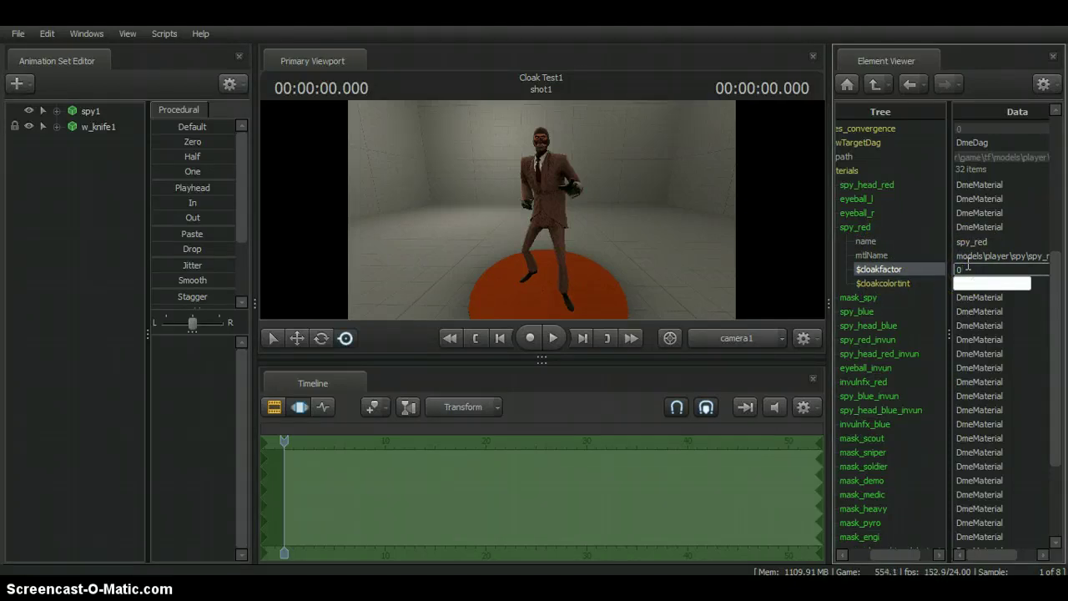
pyautogui.write('.5')
pyautogui.press('Return')
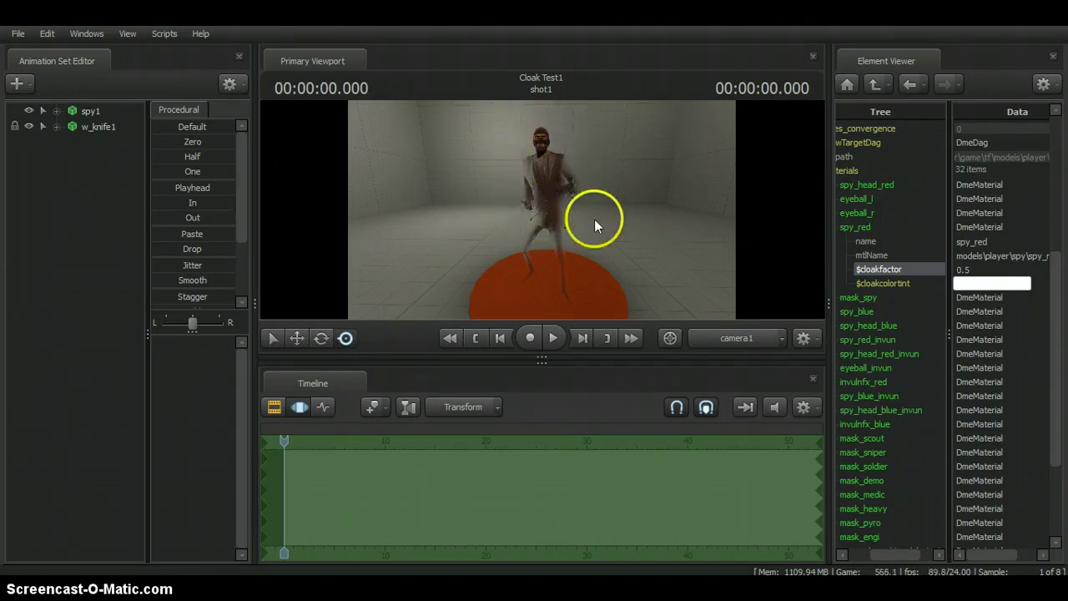
pyautogui.click(973, 269)
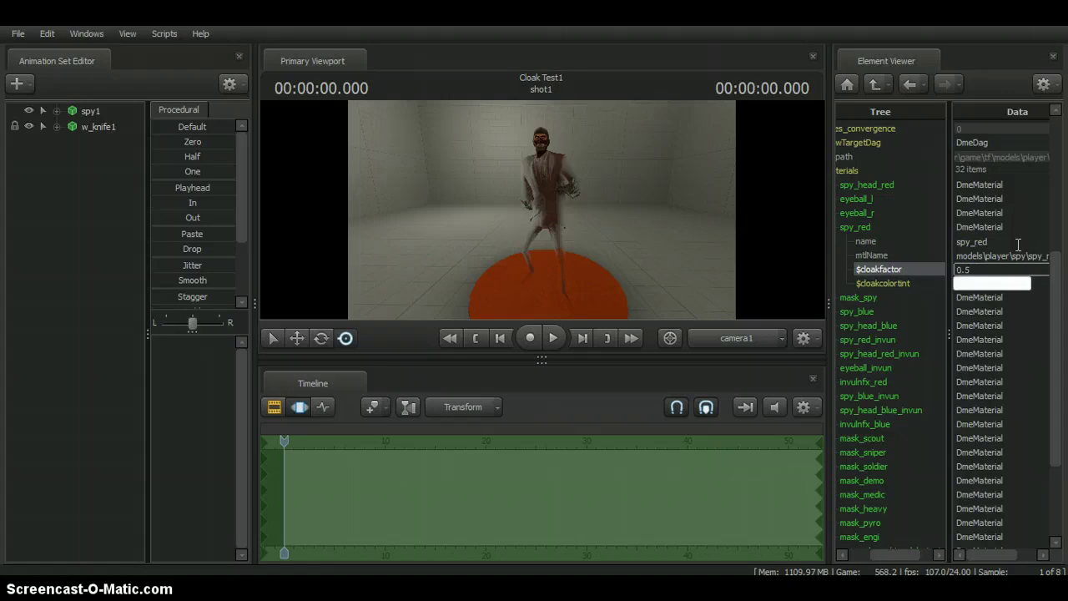
pyautogui.write('0.1')
pyautogui.press('Return')
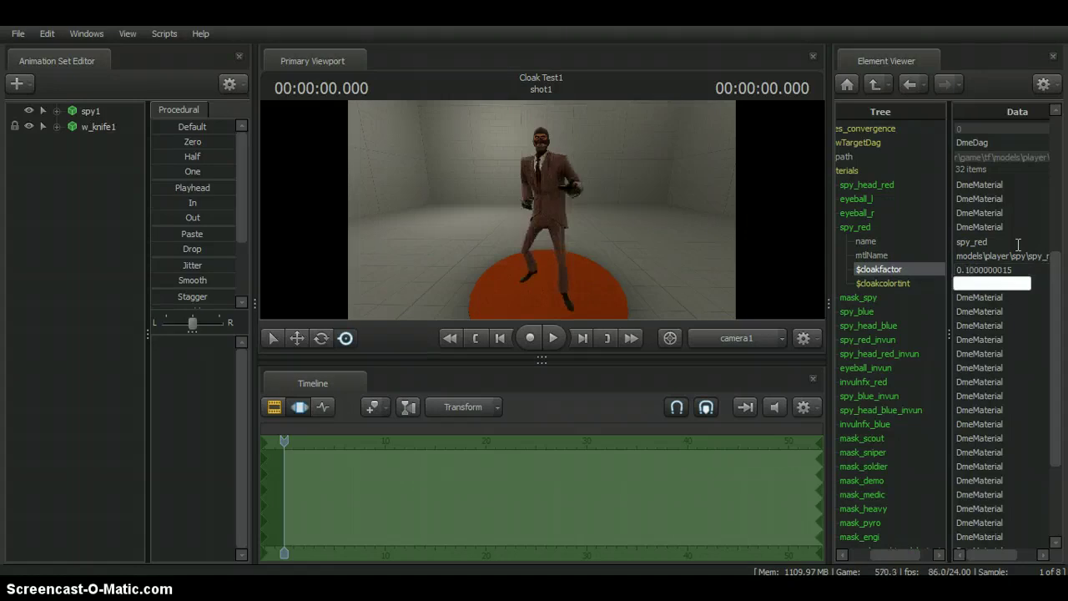
# Set $cloakfactor to 1 to fully cloak the spy, then back to 0
pyautogui.click(1018, 270)
pyautogui.press('BackSpace')
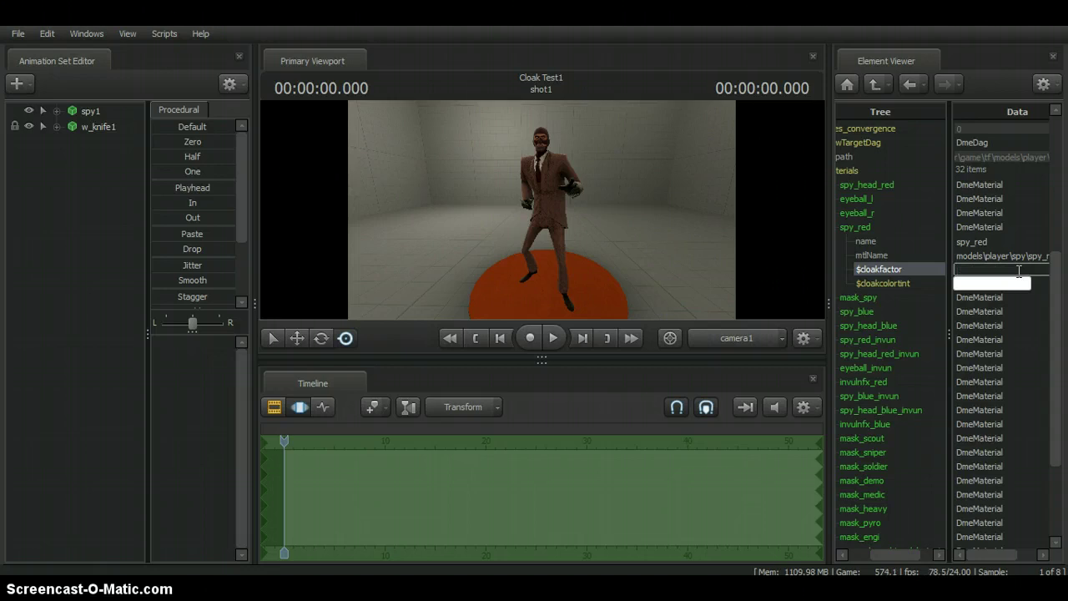
pyautogui.write('1')
pyautogui.press('Return')
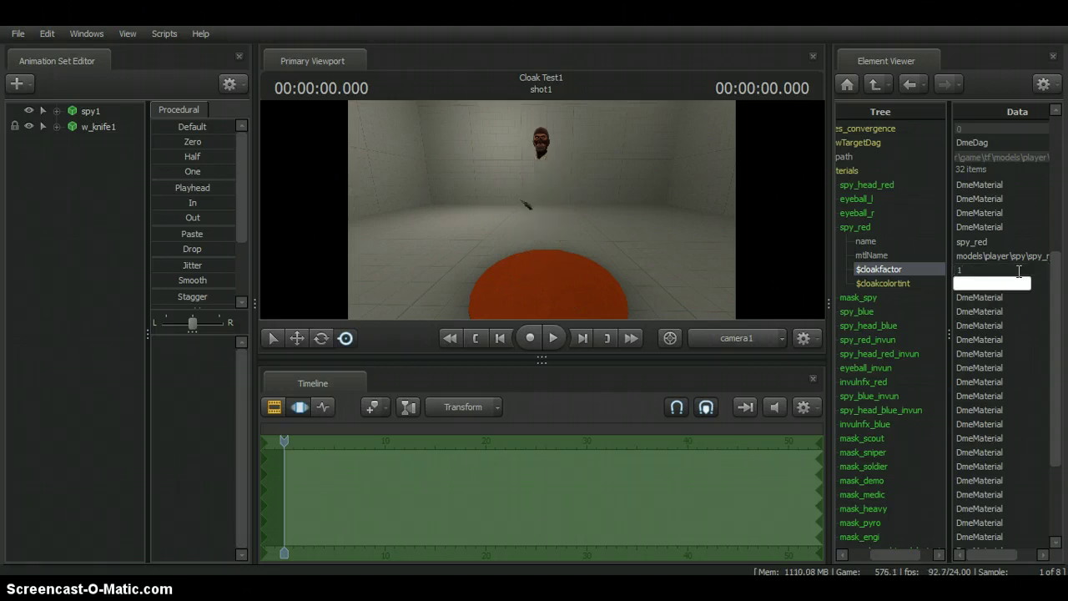
pyautogui.click(970, 269)
pyautogui.press('BackSpace')
pyautogui.write('0')
pyautogui.press('Return')
# Open the $cloakcolortint options and widen the material property list
pyautogui.click(955, 284)
pyautogui.rightClick(956, 285)
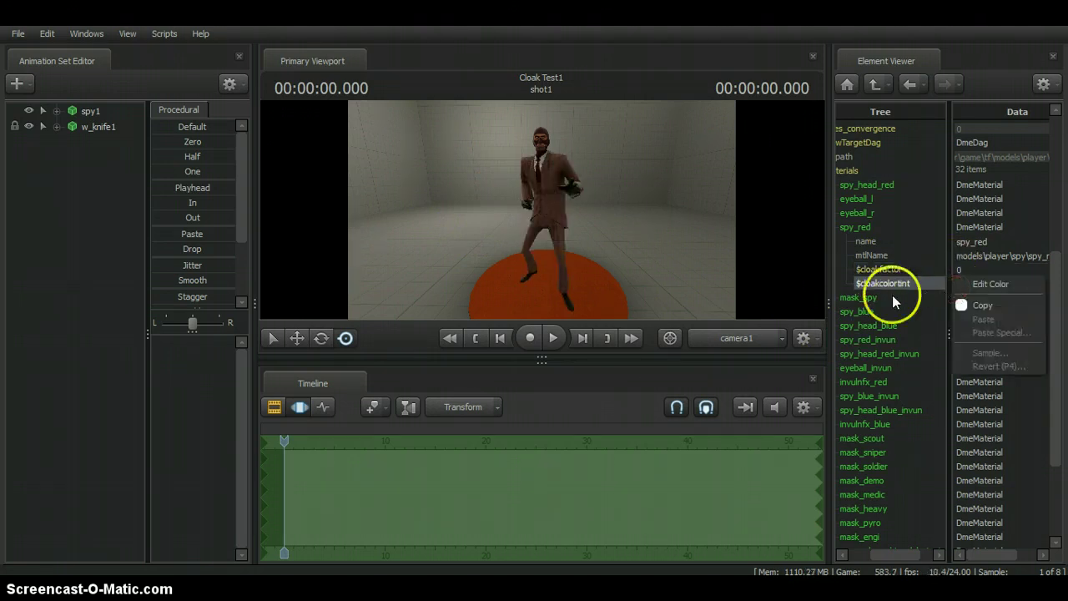
pyautogui.click(747, 379)
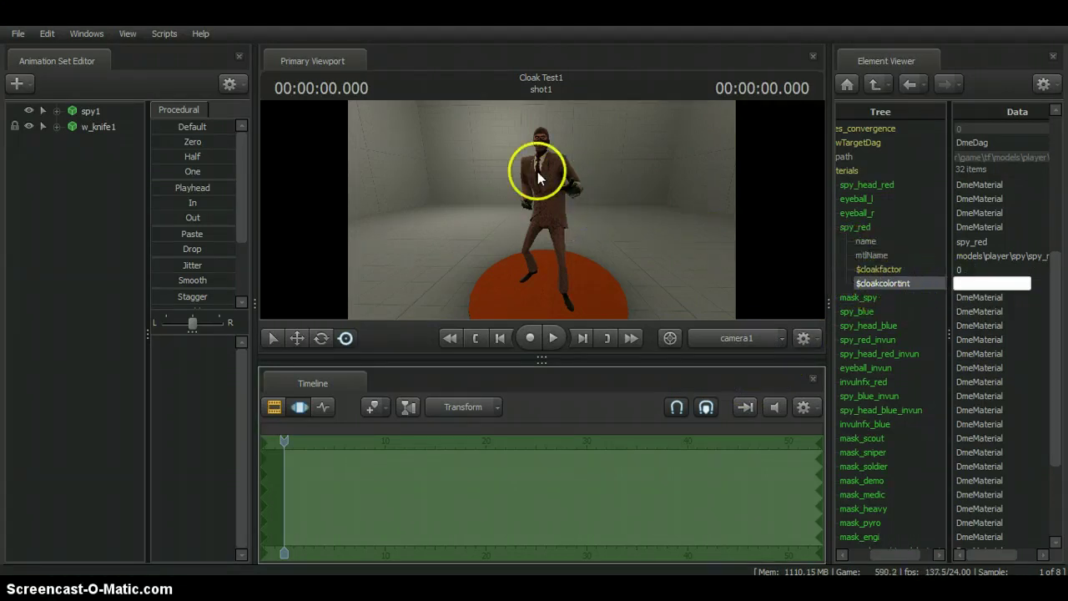
pyautogui.rightClick(971, 288)
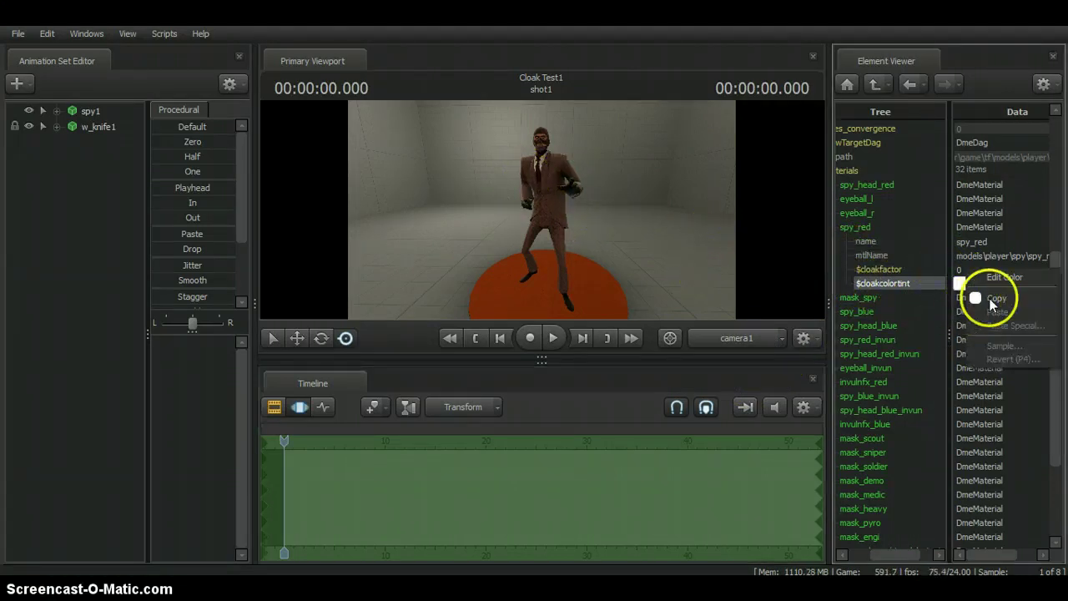
pyautogui.click(954, 284)
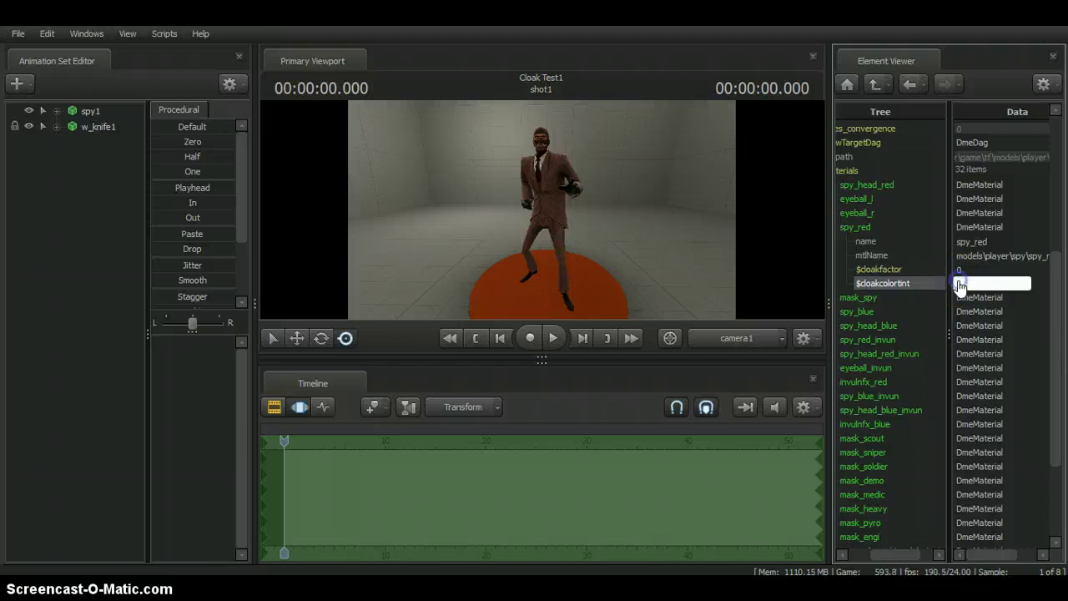
pyautogui.click(965, 288)
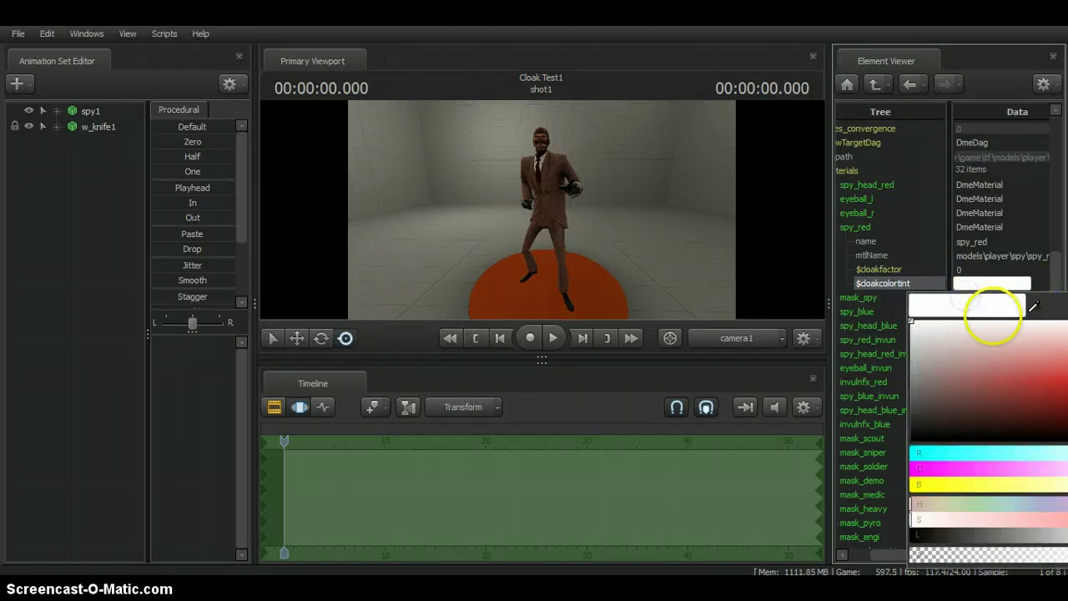
pyautogui.click(830, 298)
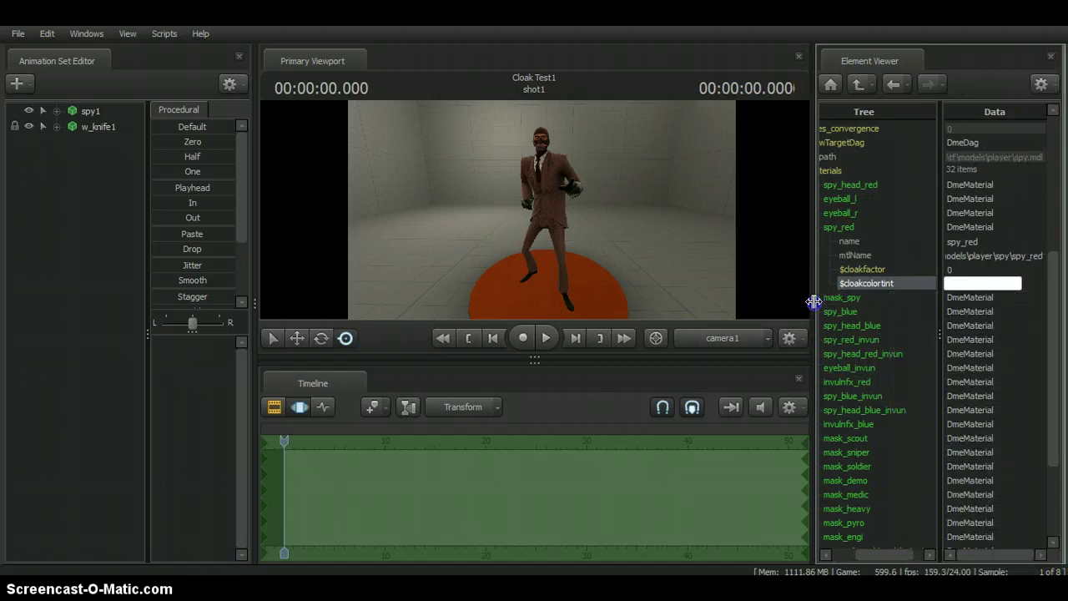
pyautogui.moveTo(828, 298); pyautogui.dragTo(559, 281)
# Pick a red $cloakcolortint of 235, 16, 16 in the colour picker
pyautogui.click(825, 284)
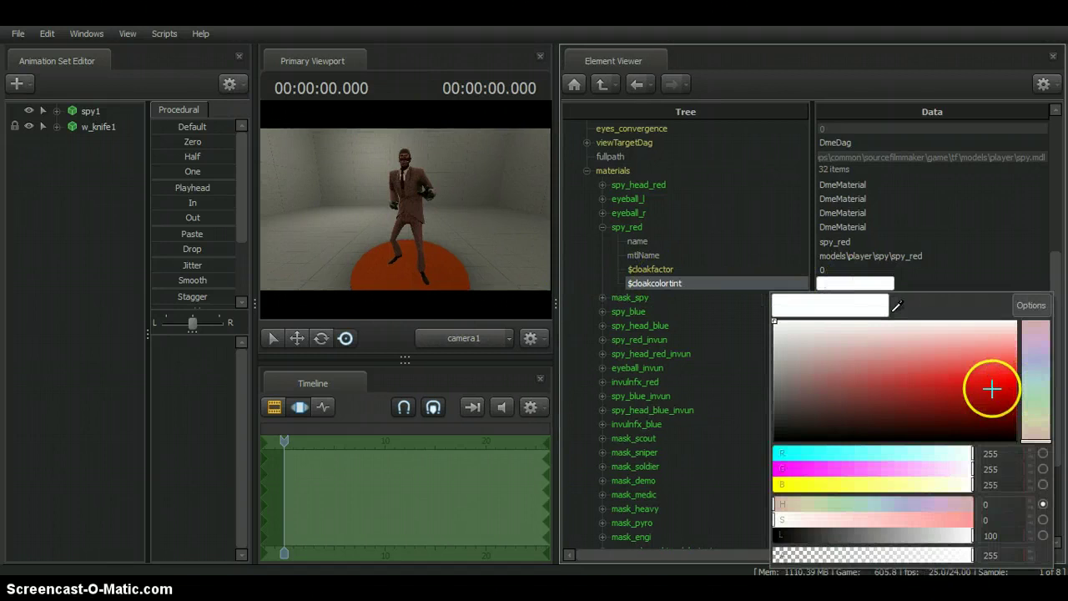
pyautogui.click(977, 374)
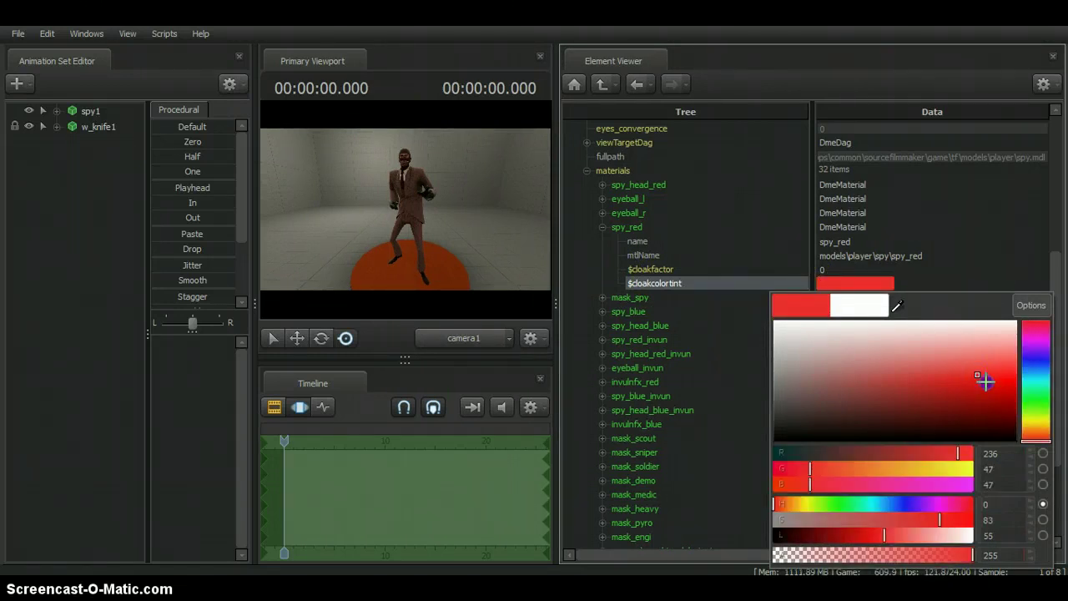
pyautogui.click(987, 383)
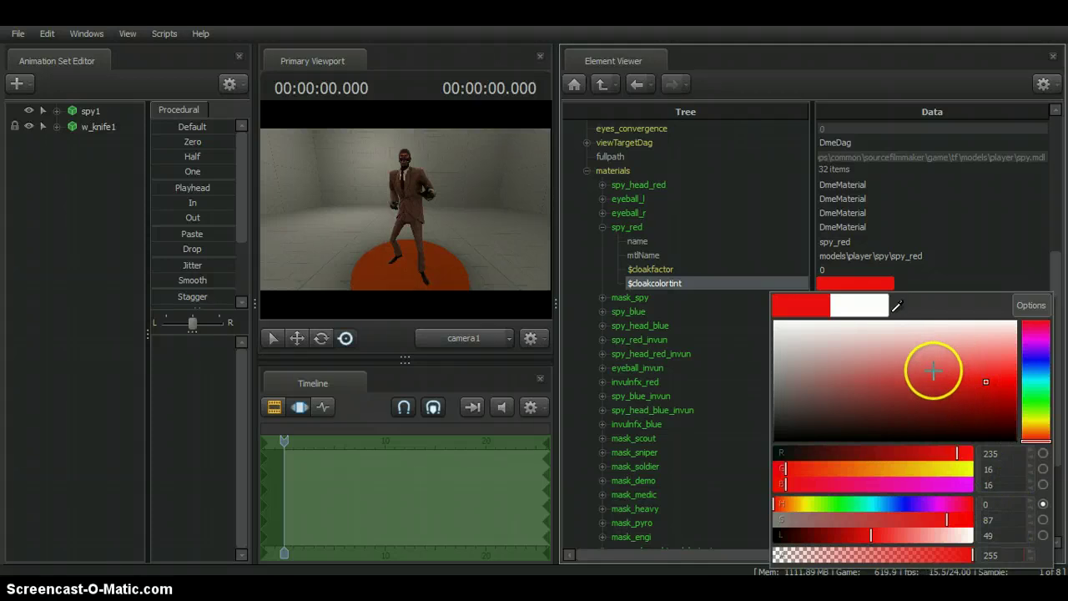
pyautogui.press('Escape')
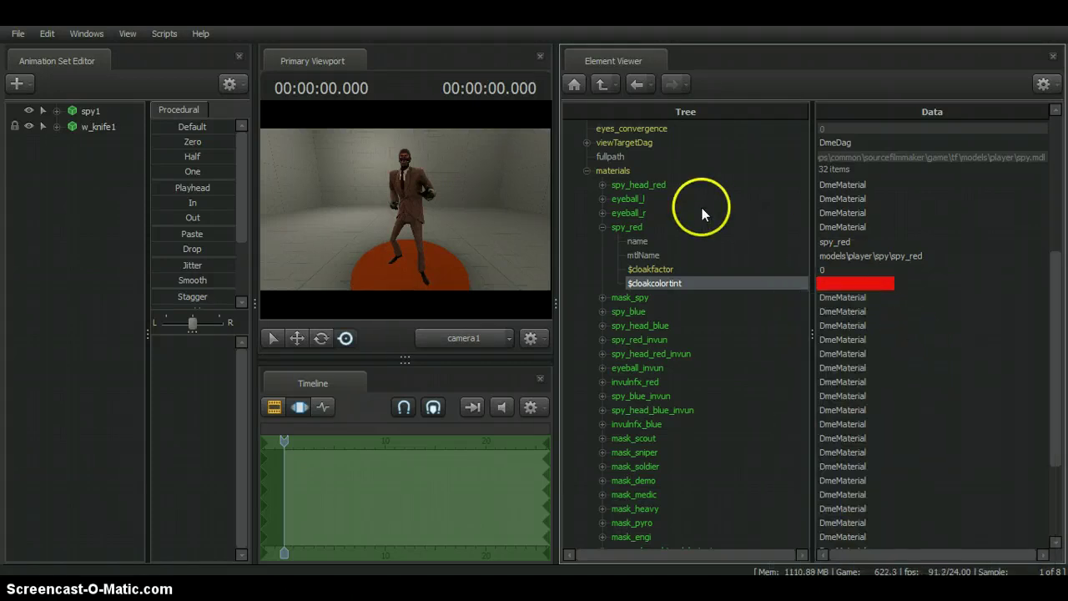
pyautogui.rightClick(844, 282)
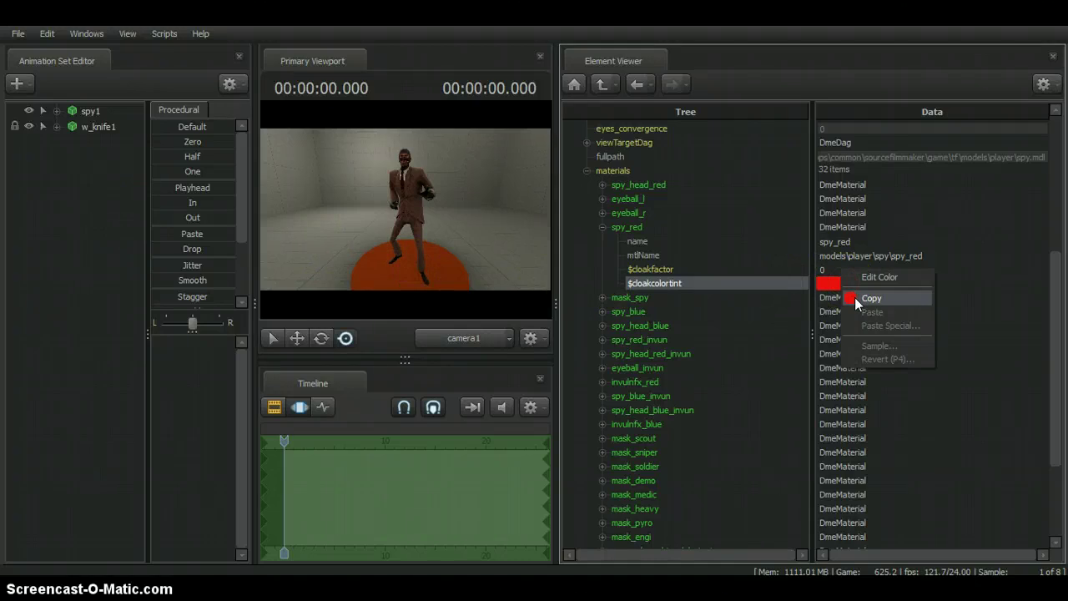
pyautogui.click(854, 297)
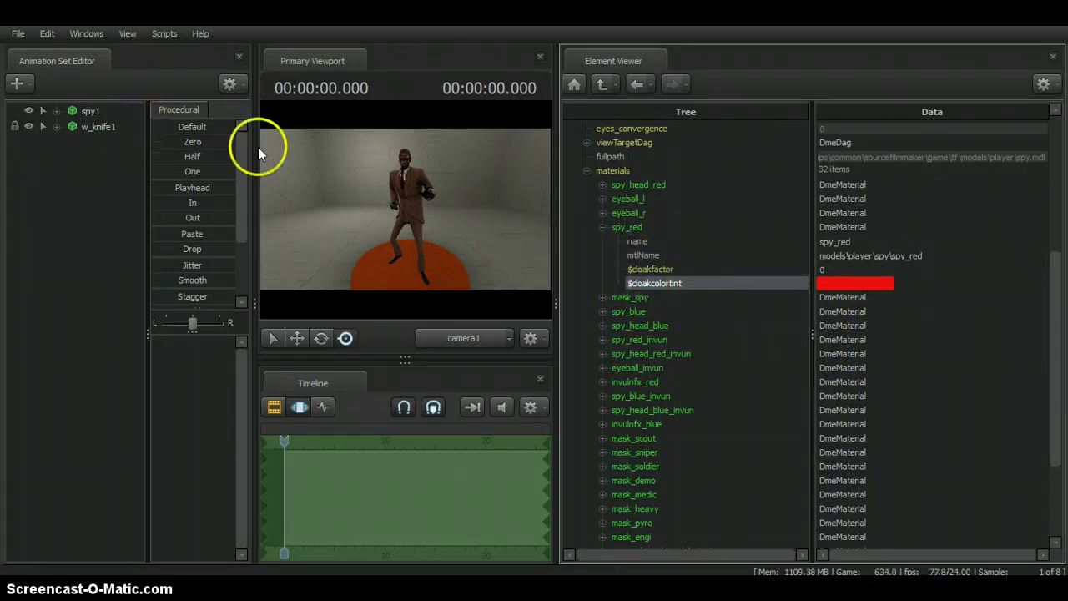
# Create the spy_red1 animation set from spy_red, keeping the $cloakfactor range 0 to 1
pyautogui.rightClick(631, 232)
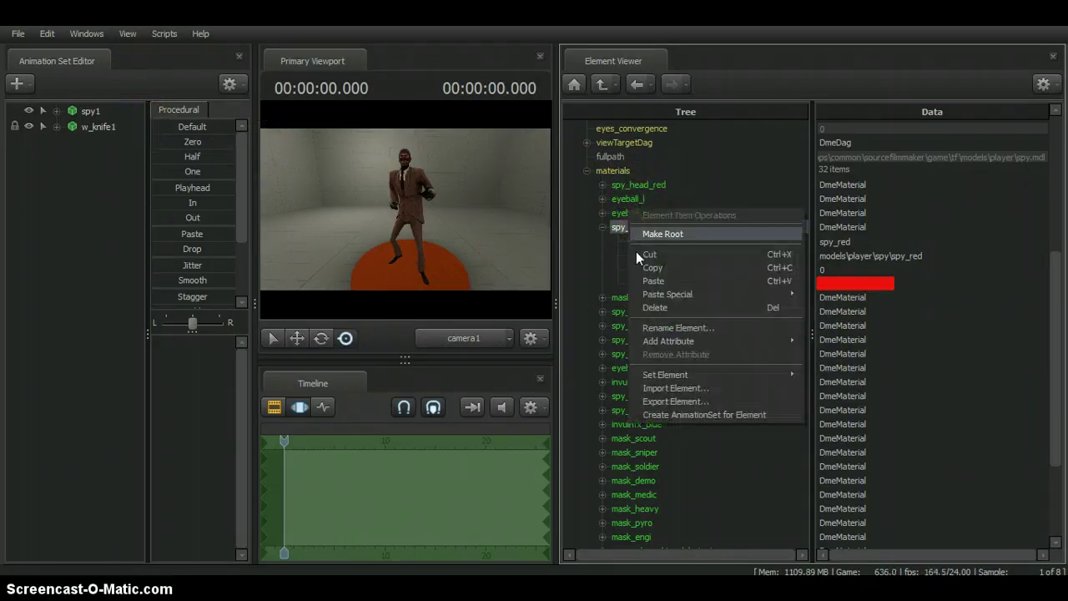
pyautogui.click(701, 415)
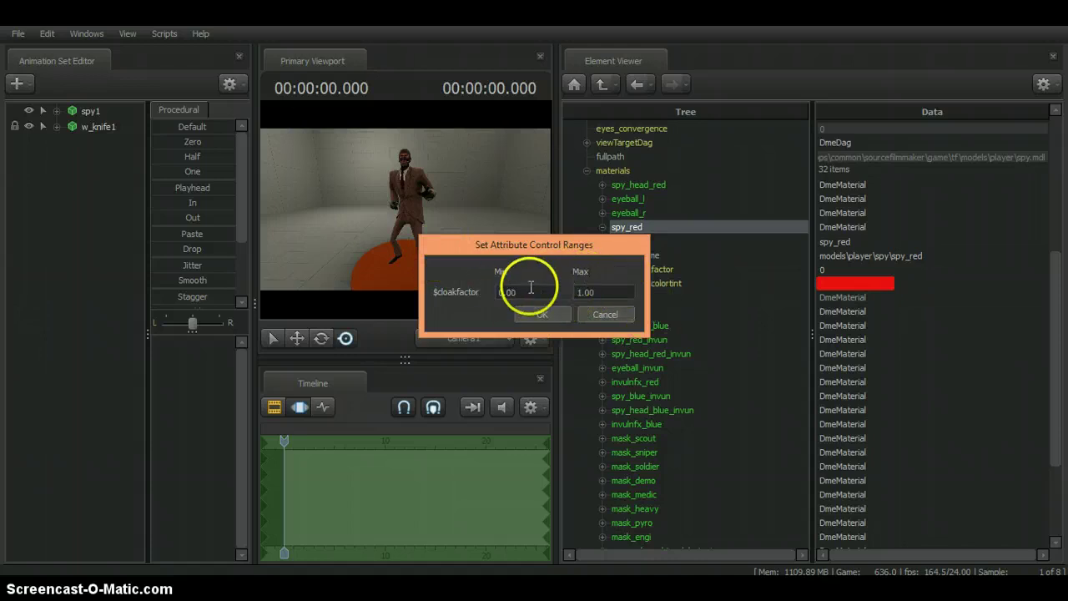
pyautogui.click(541, 315)
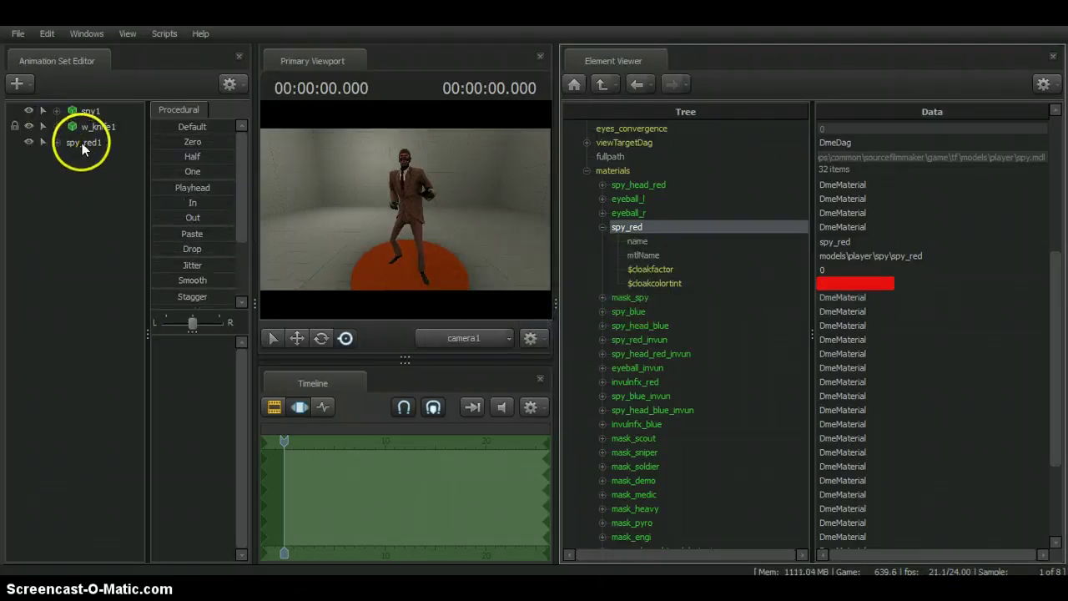
# Select spy_red1, drag its $cloakfactor slider to preview the red cloak, then deselect it
pyautogui.click(82, 142)
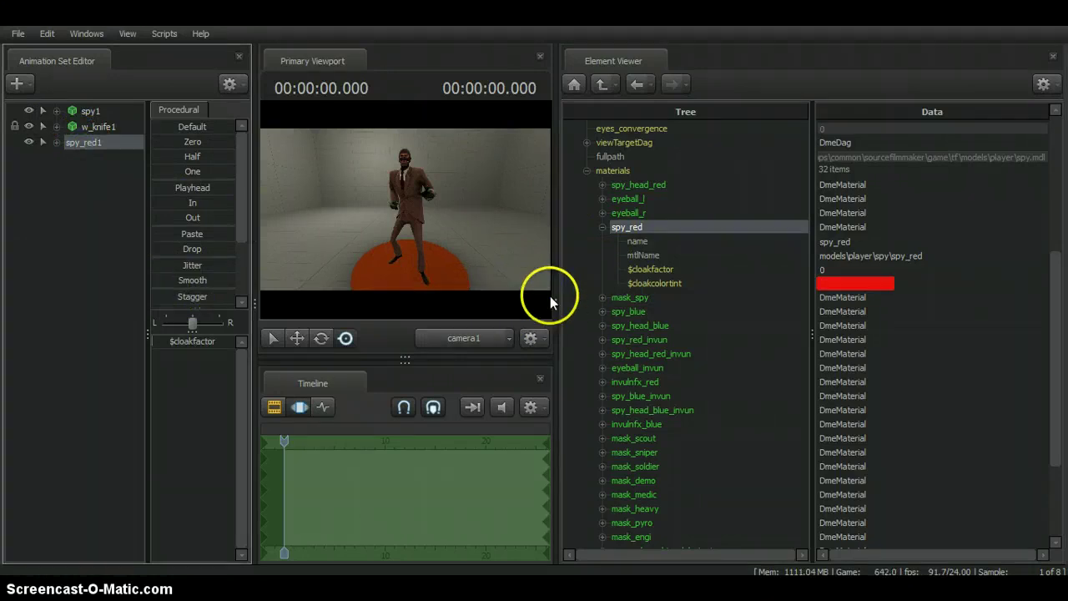
pyautogui.moveTo(556, 303); pyautogui.dragTo(777, 292)
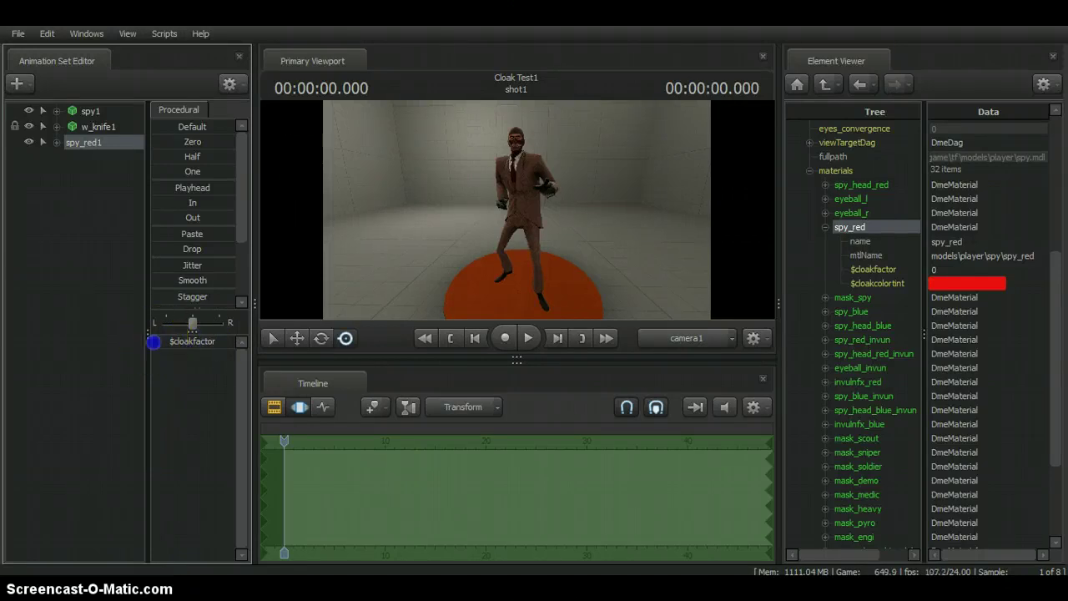
pyautogui.moveTo(154, 342); pyautogui.dragTo(4, 311)
pyautogui.click(100, 230)
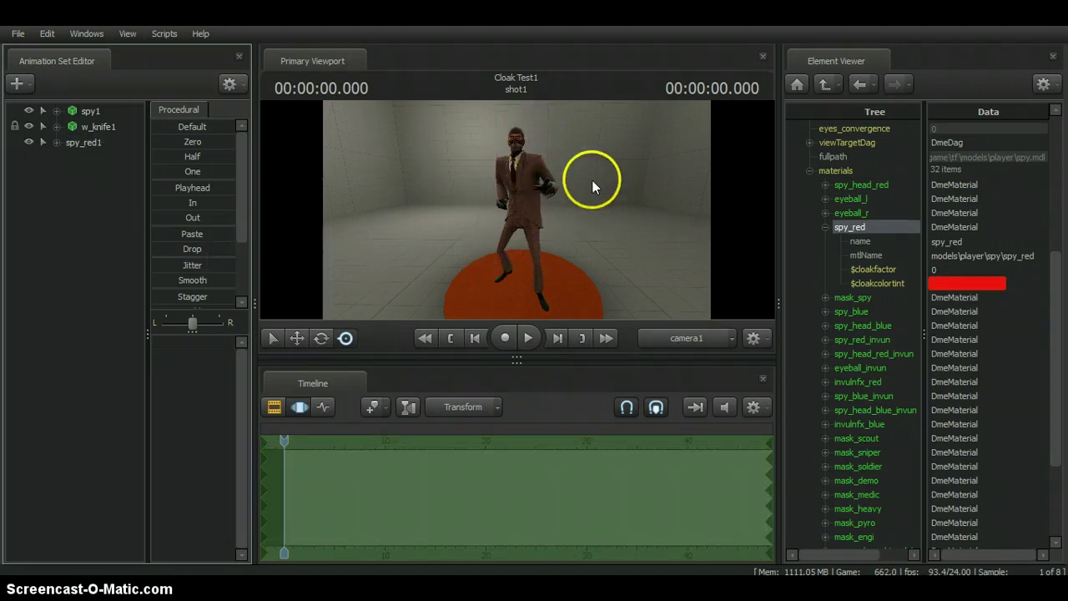
# Expand spy_head_red, view spy_red alone, then reselect spy1 and open its context menu
pyautogui.click(827, 185)
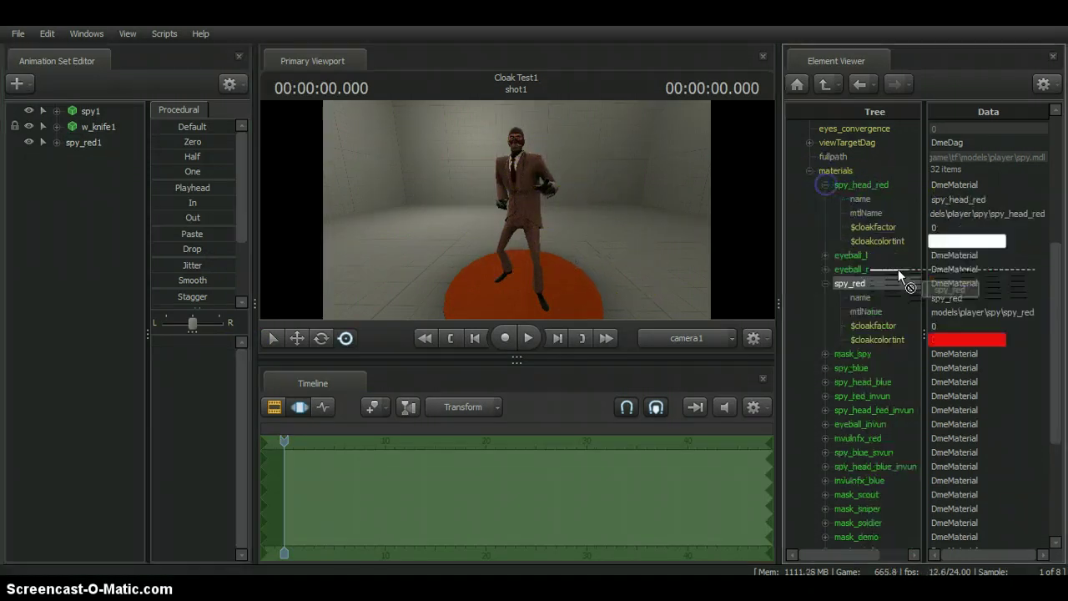
pyautogui.doubleClick(902, 280)
pyautogui.click(805, 132)
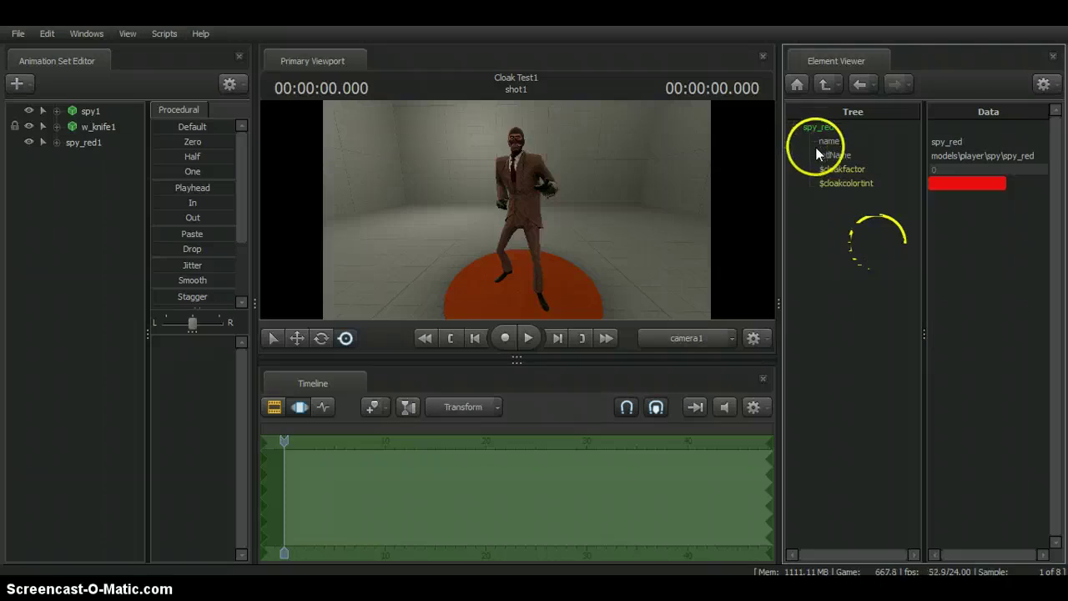
pyautogui.click(96, 111)
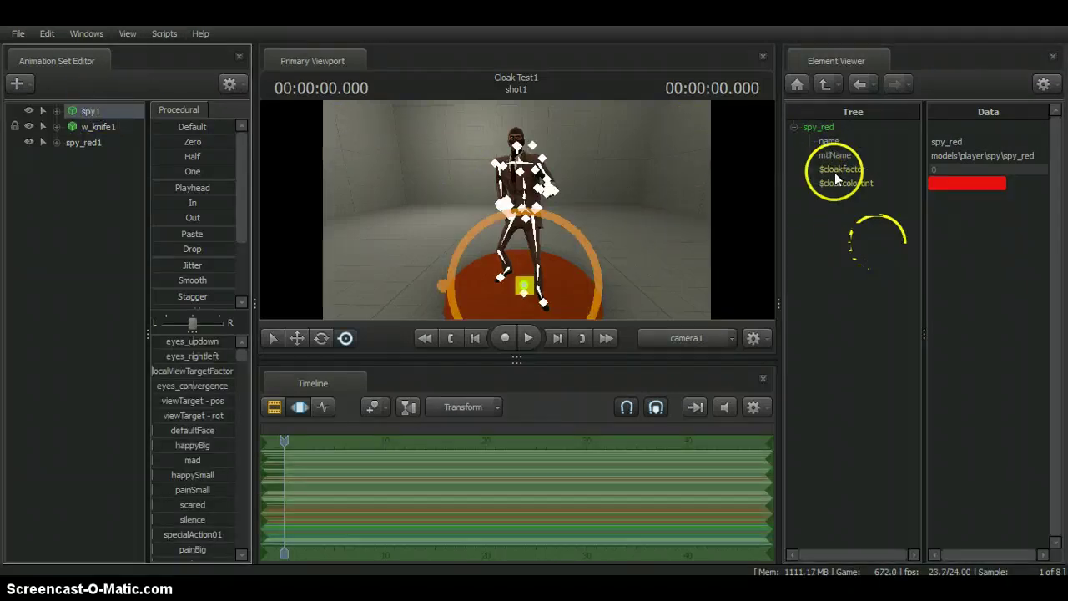
pyautogui.click(793, 130)
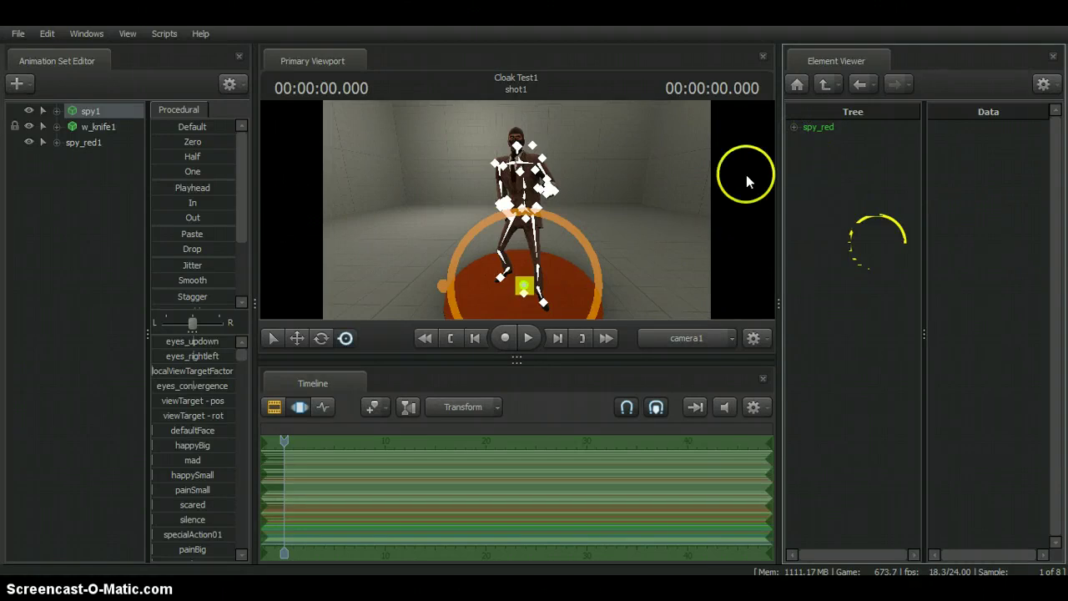
pyautogui.click(120, 169)
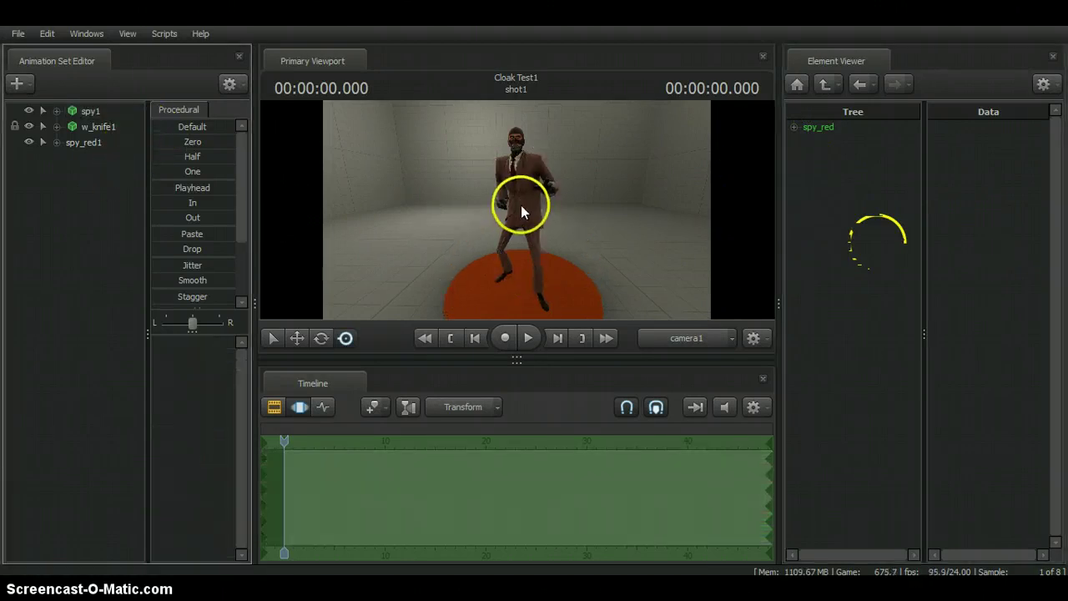
pyautogui.click(100, 116)
pyautogui.rightClick(100, 114)
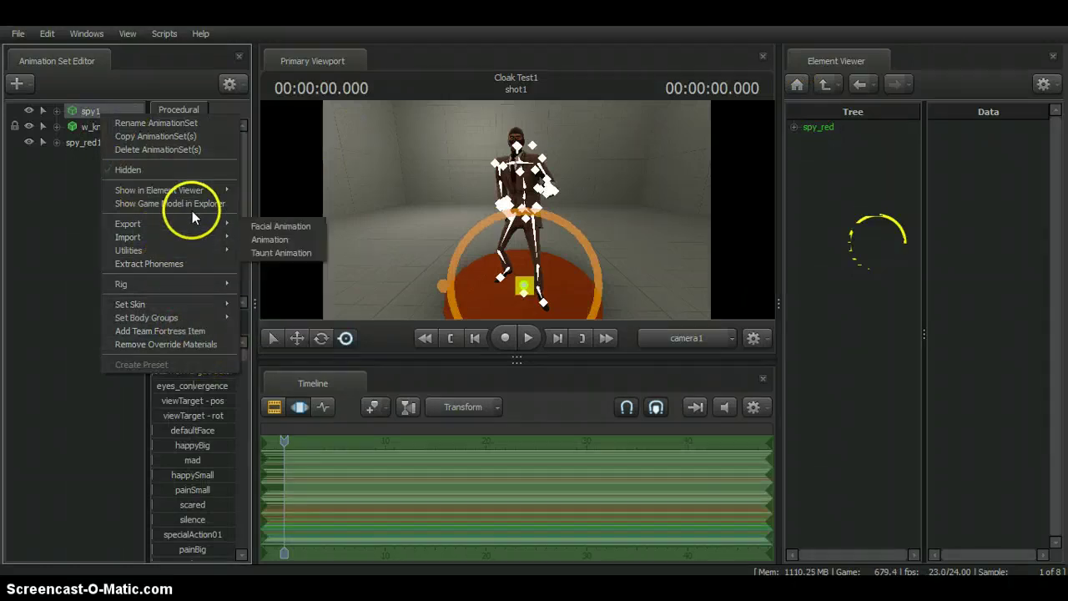
# Paste the red cloak colour tint into spy_head_red's $cloakcolortint
pyautogui.moveTo(214, 190)
pyautogui.click(264, 203)
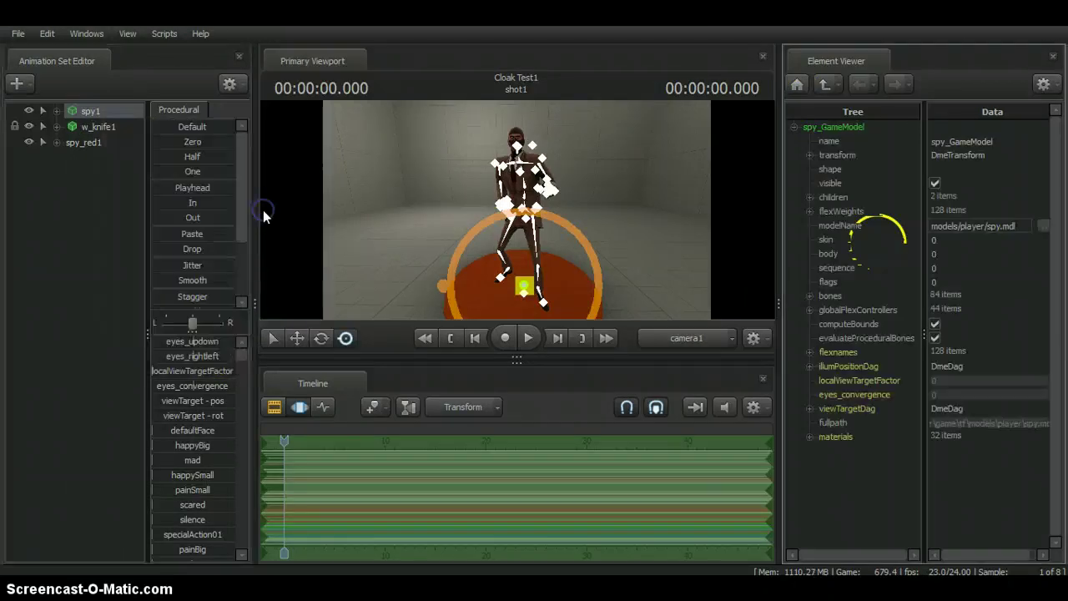
pyautogui.click(810, 436)
pyautogui.scroll(-1, 811, 430)
pyautogui.click(825, 411)
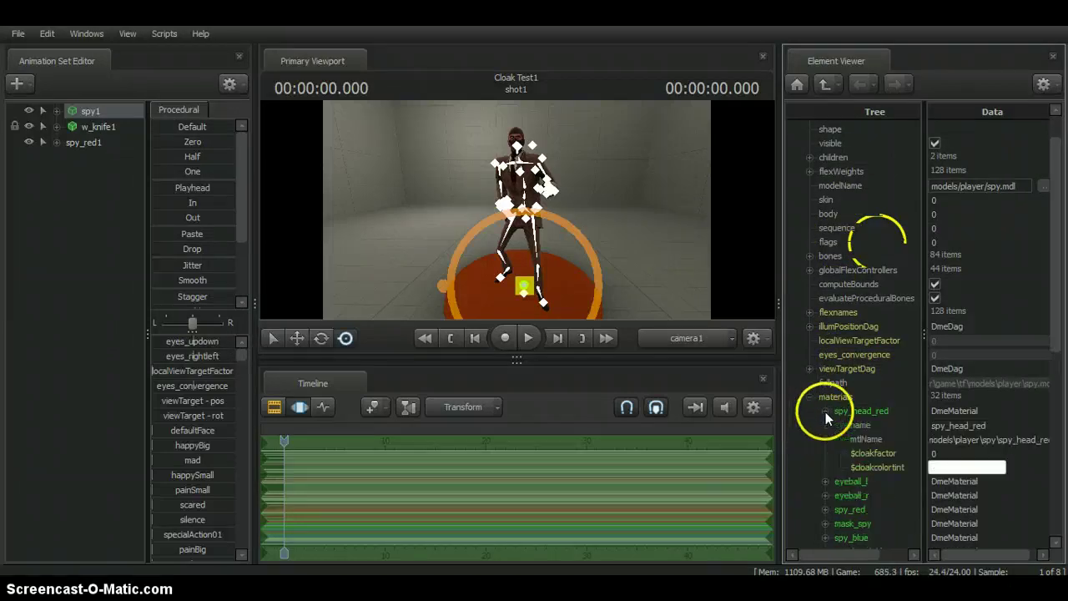
pyautogui.scroll(-1, 826, 412)
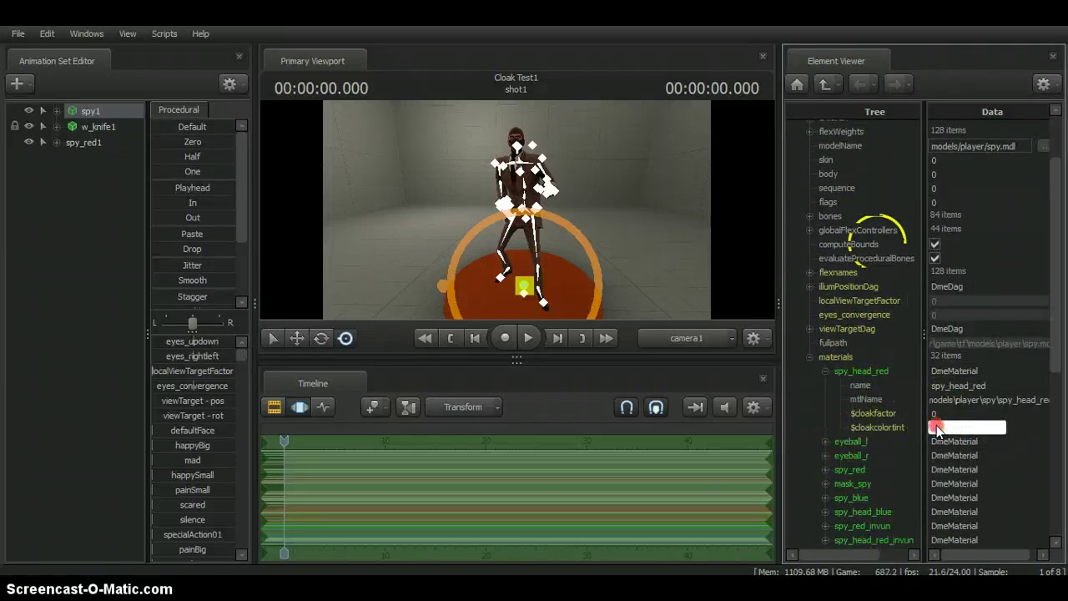
pyautogui.rightClick(883, 428)
pyautogui.press('Escape')
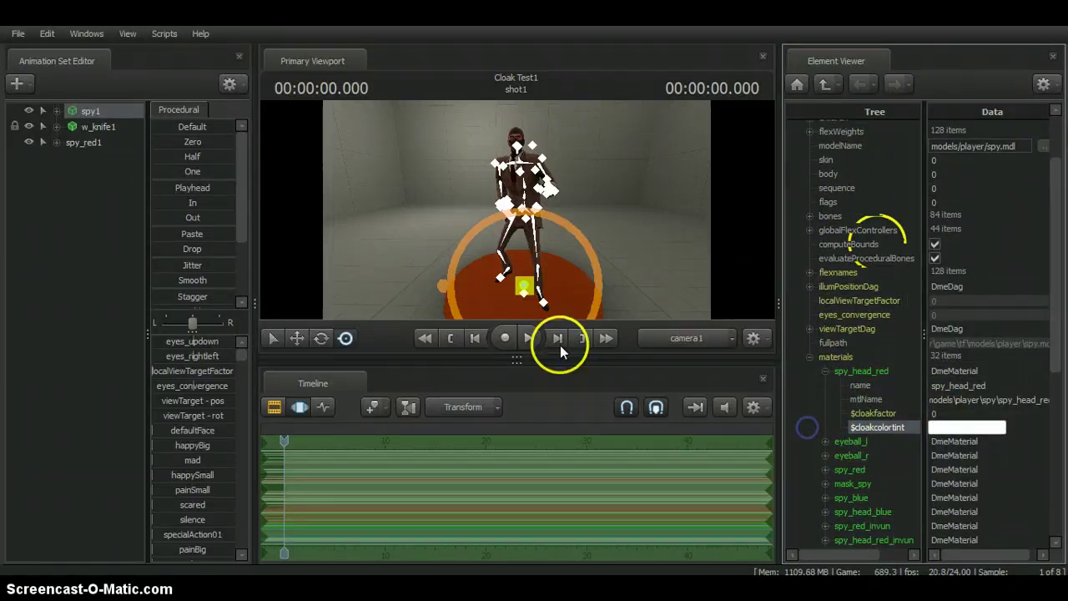
pyautogui.rightClick(959, 431)
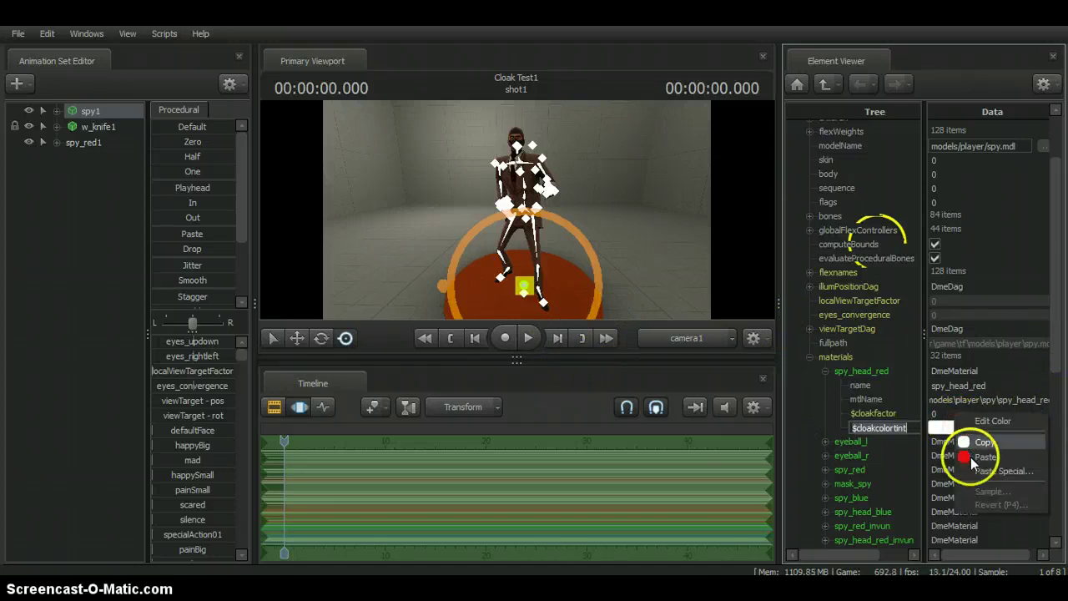
pyautogui.click(983, 456)
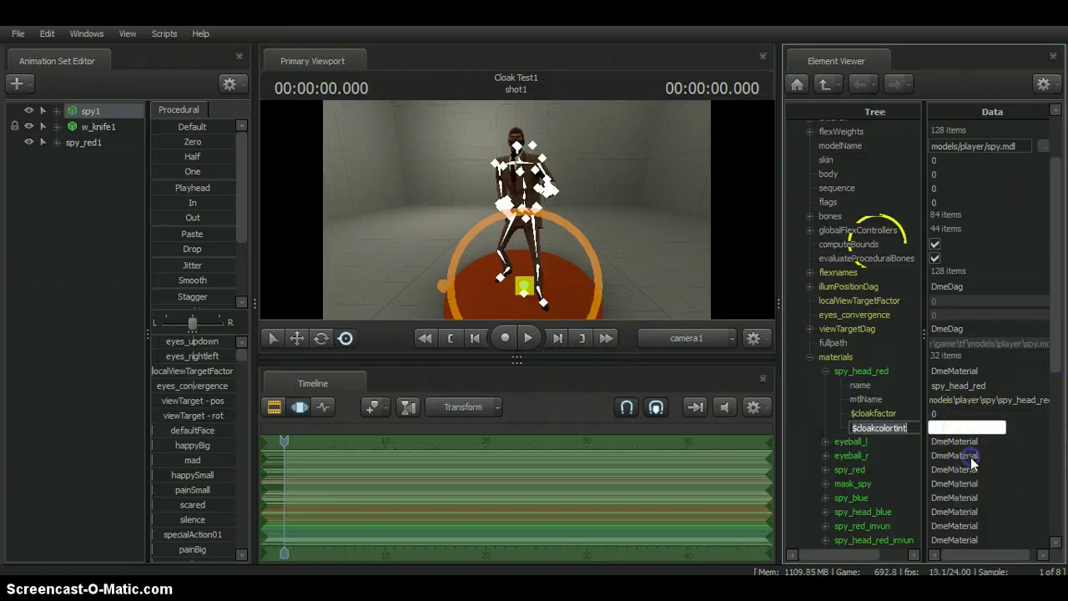
# Create the spy_head_red1 animation set for spy_head_red and select it
pyautogui.rightClick(857, 378)
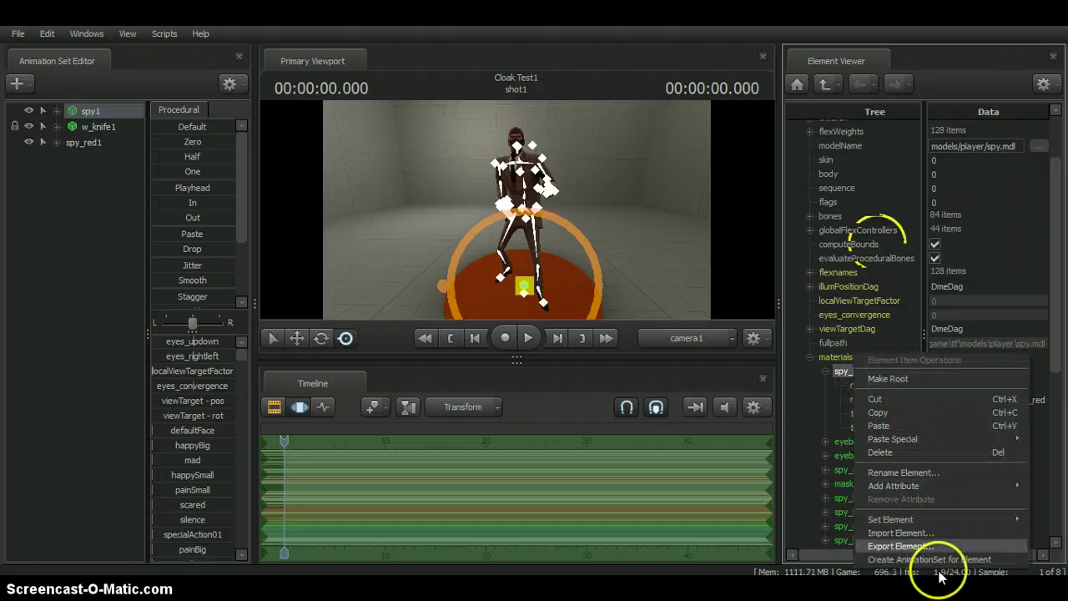
pyautogui.click(945, 557)
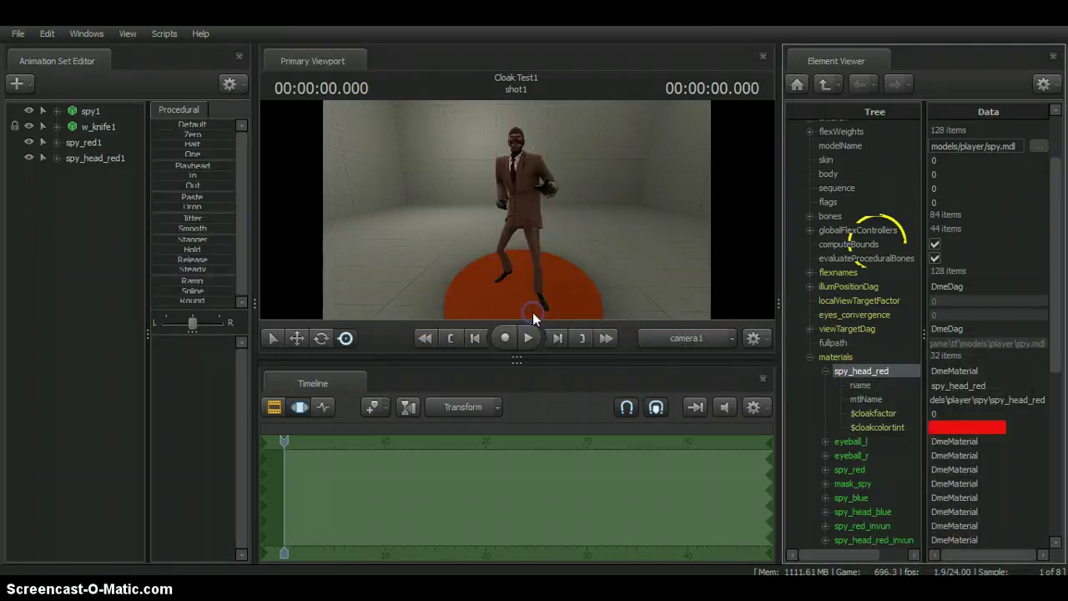
pyautogui.rightClick(858, 449)
pyautogui.click(87, 158)
pyautogui.click(149, 335)
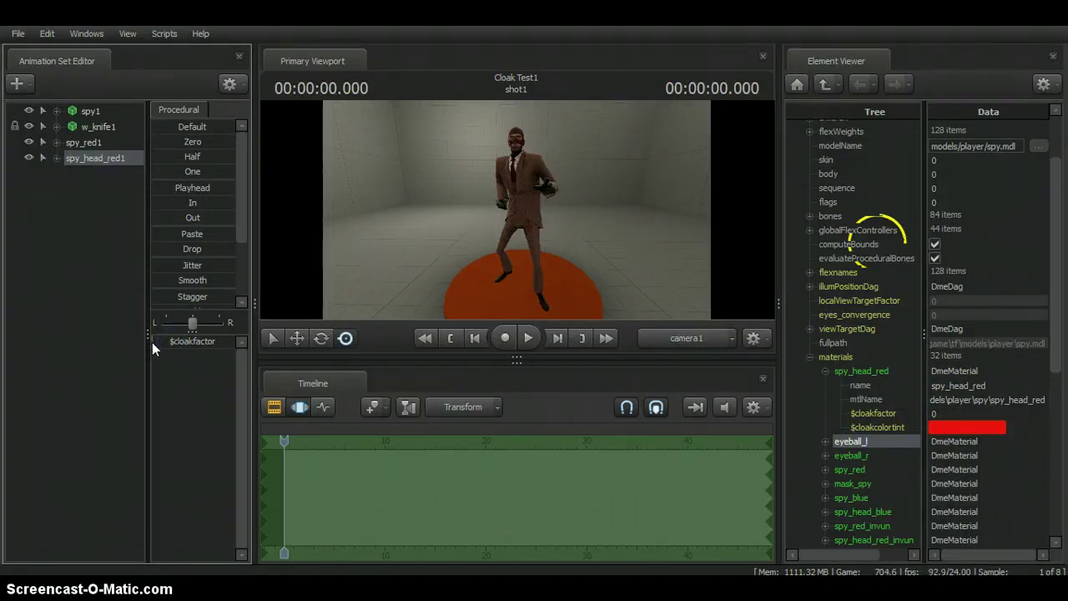
# Cloak the head with spy_head_red1's $cloakfactor and fly the camera around the empty collar
pyautogui.moveTo(156, 341); pyautogui.dragTo(290, 345)
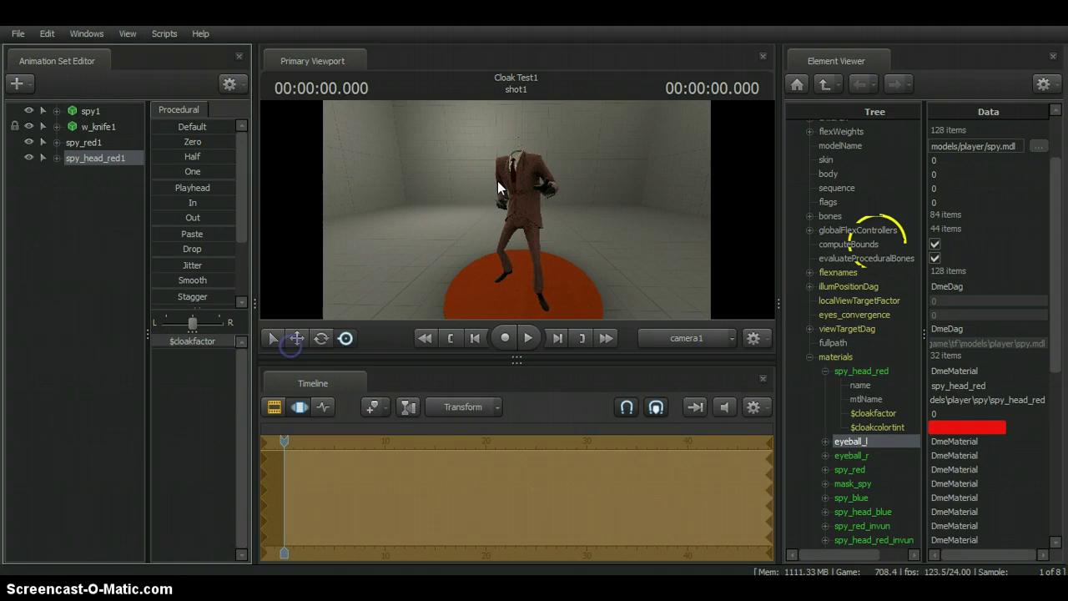
pyautogui.moveTo(596, 196); pyautogui.dragTo(517, 209)
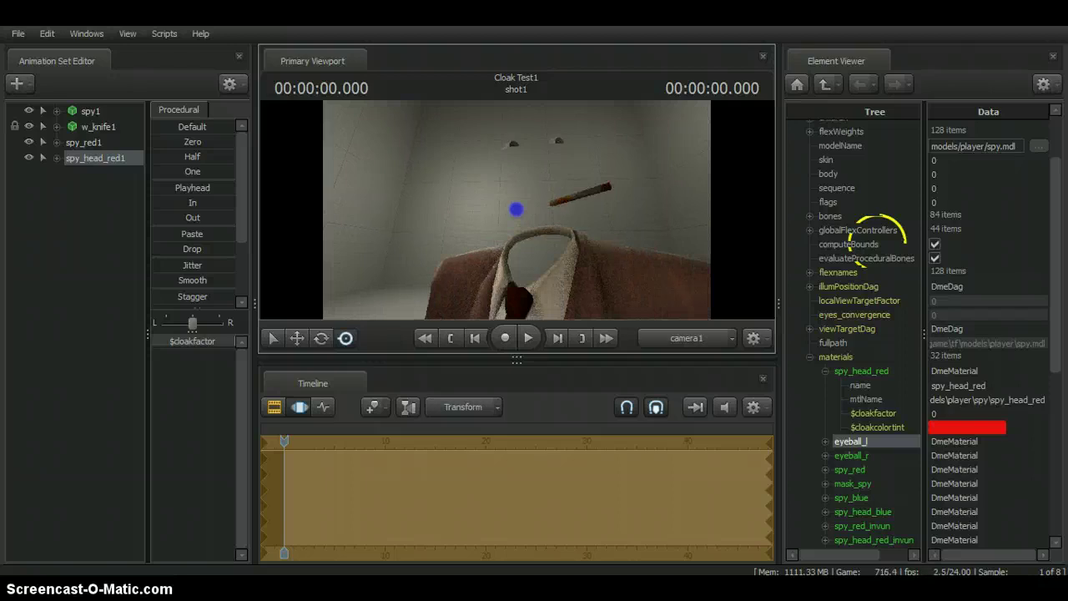
pyautogui.moveTo(517, 209); pyautogui.dragTo(517, 209)
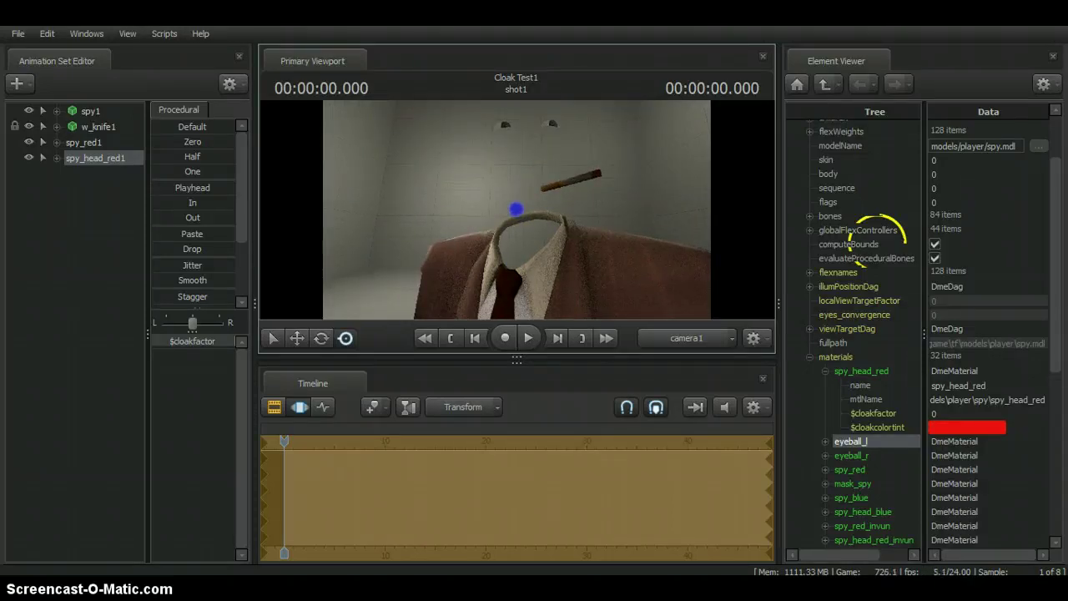
pyautogui.moveTo(517, 209); pyautogui.dragTo(516, 212)
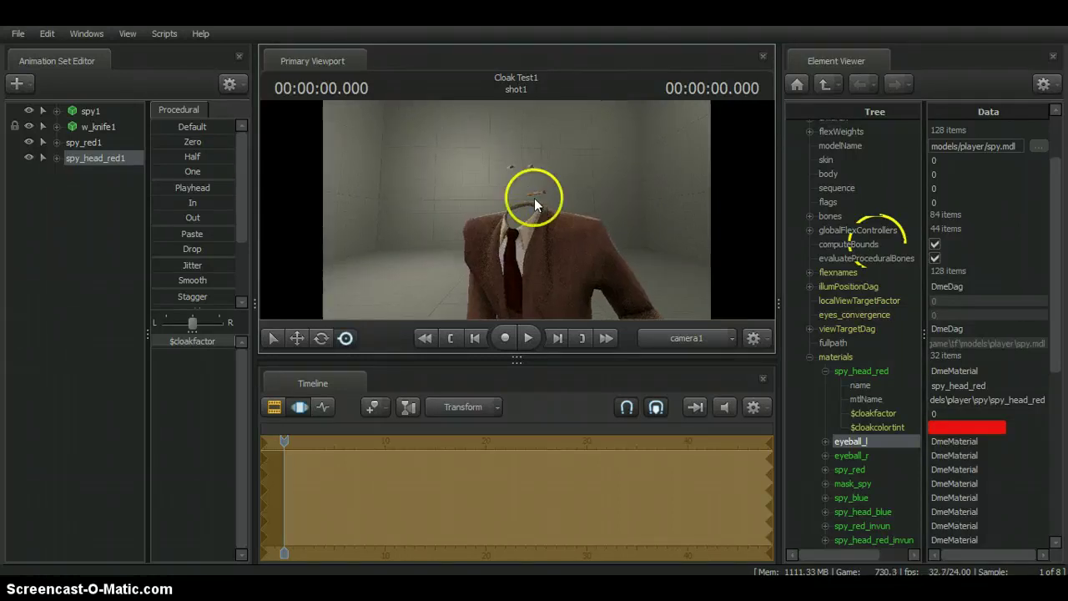
# Reset the spy_red1 and spy_head_red1 cloak factors and select the head's $cloakfactor control
pyautogui.click(68, 147)
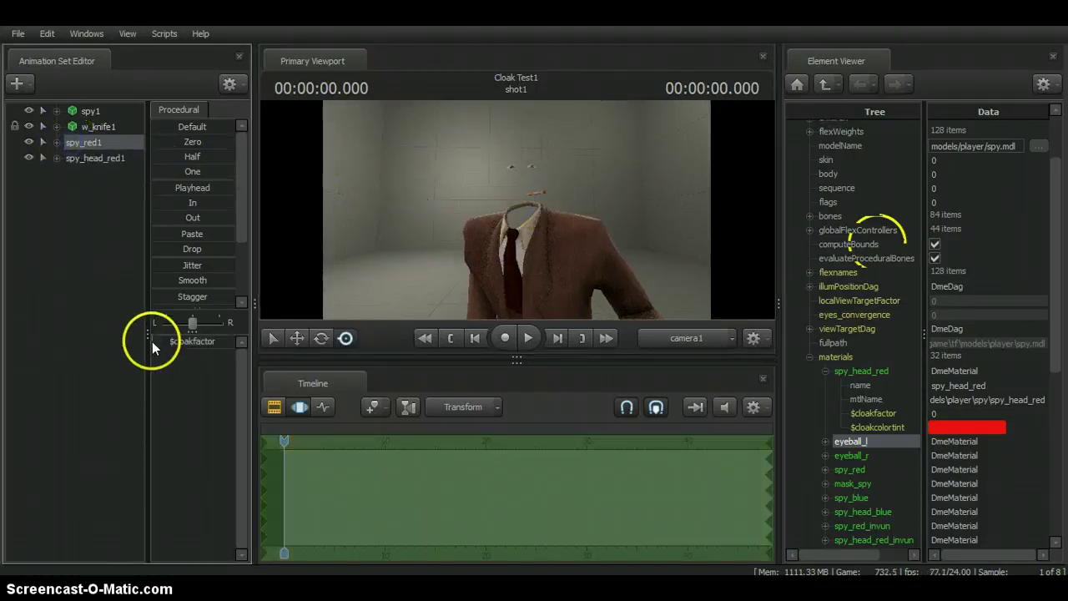
pyautogui.moveTo(152, 341); pyautogui.dragTo(124, 358)
pyautogui.click(80, 159)
pyautogui.keyDown('ctrl'); pyautogui.click(80, 162); pyautogui.keyUp('ctrl')
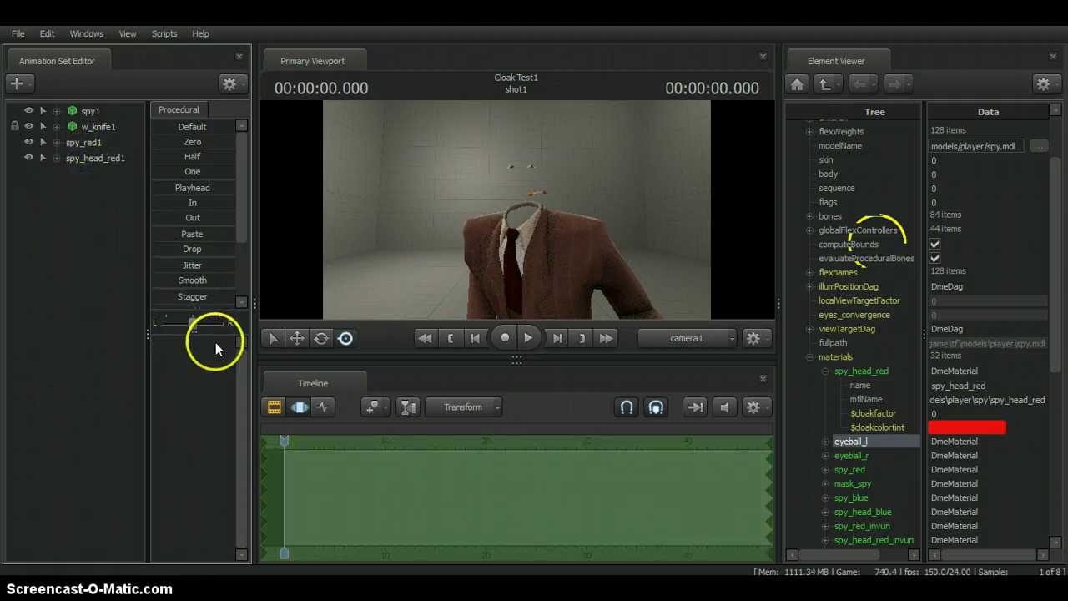
pyautogui.click(101, 159)
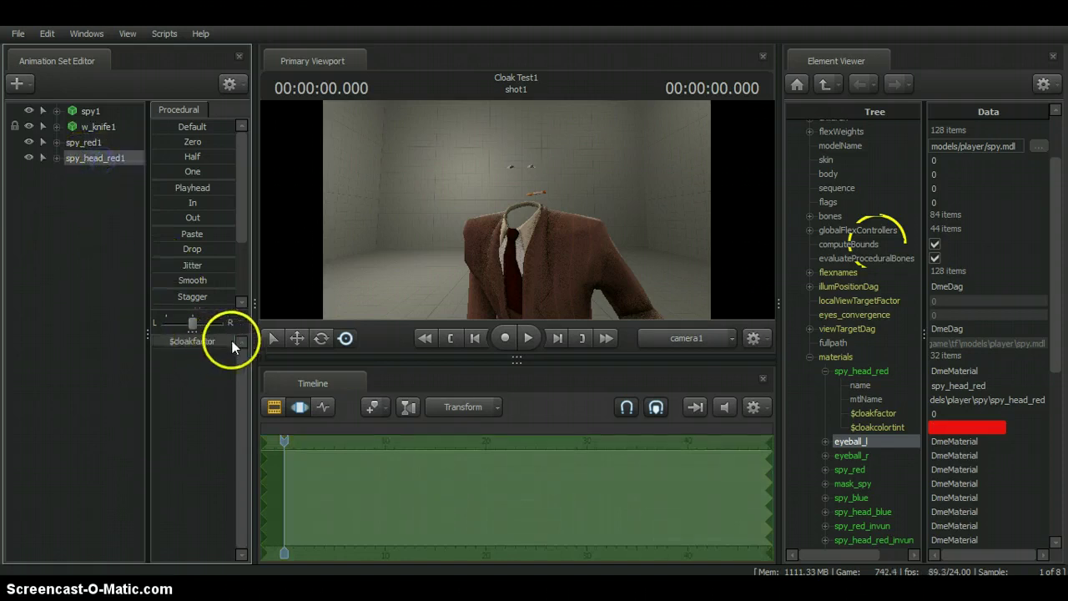
pyautogui.click(233, 341)
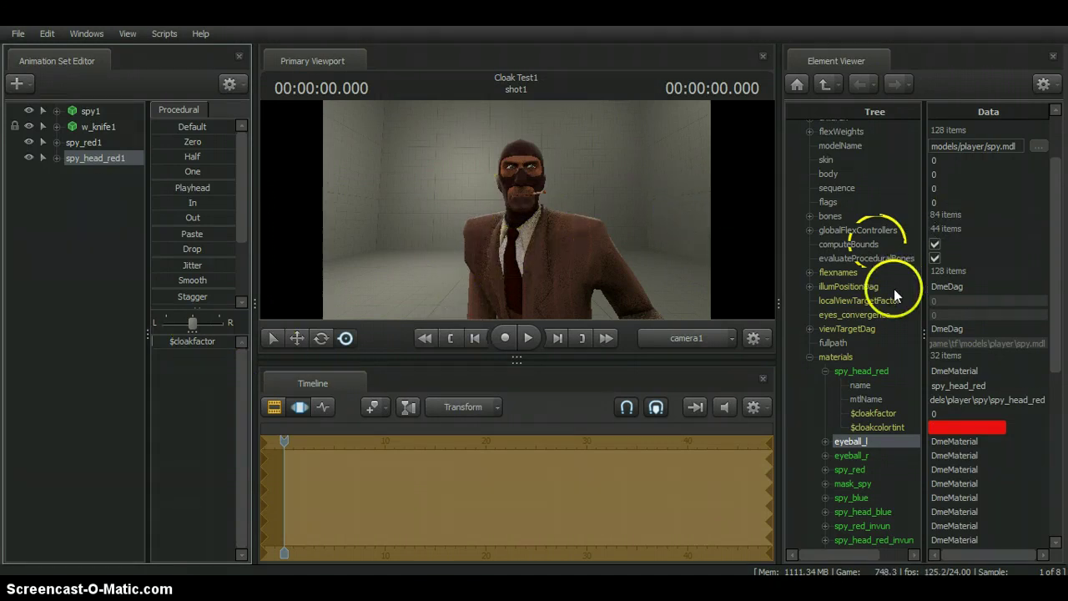
# Paste the red cloak tint onto eyeball_l and create its eyeball_l1 set with range 0 to 1
pyautogui.scroll(-2, 848, 400)
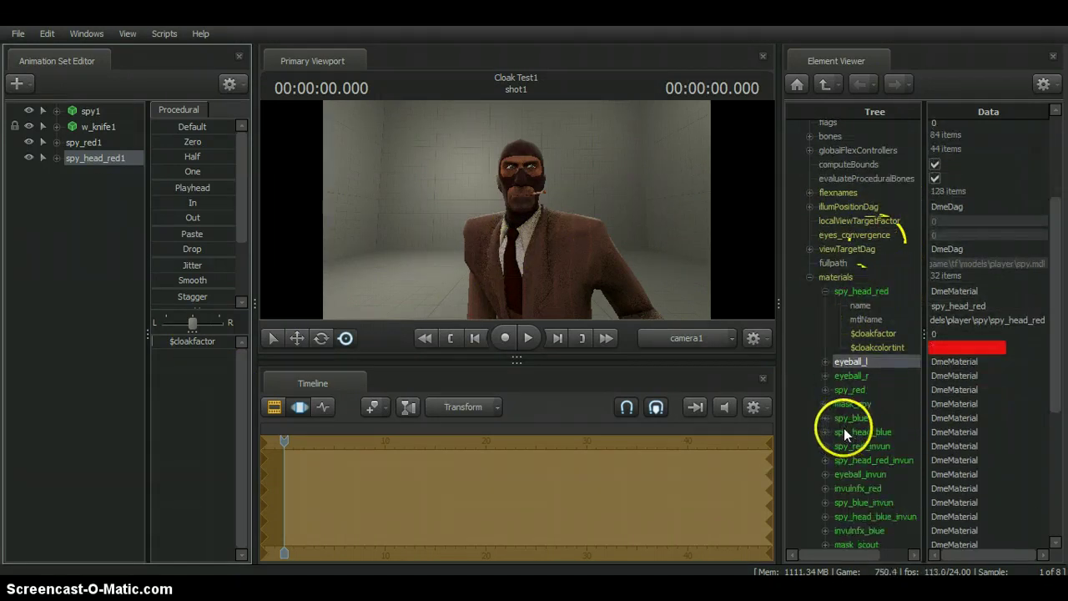
pyautogui.scroll(-4, 835, 463)
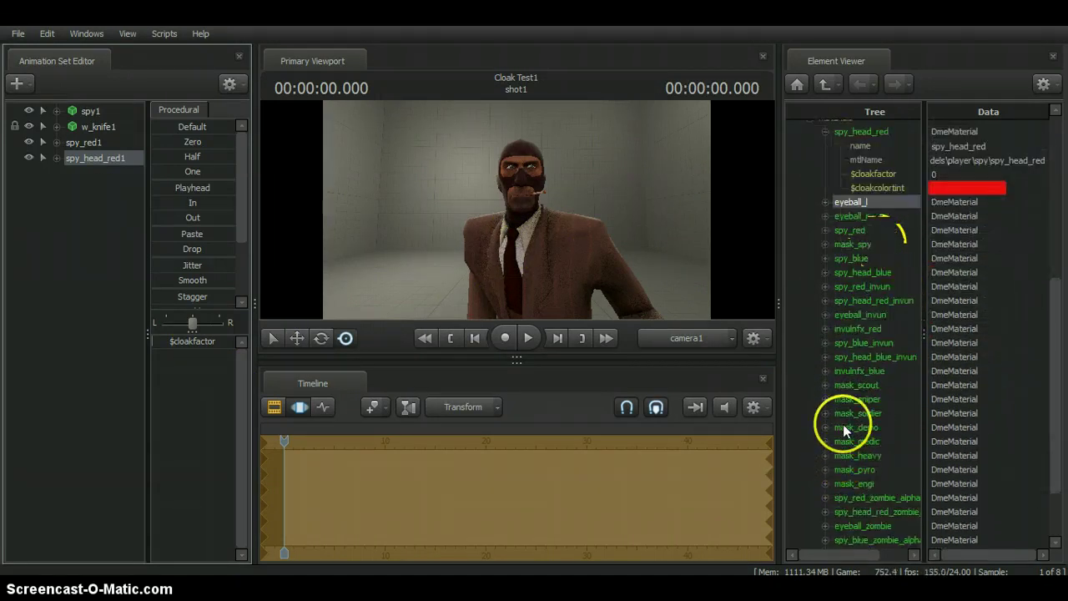
pyautogui.click(824, 202)
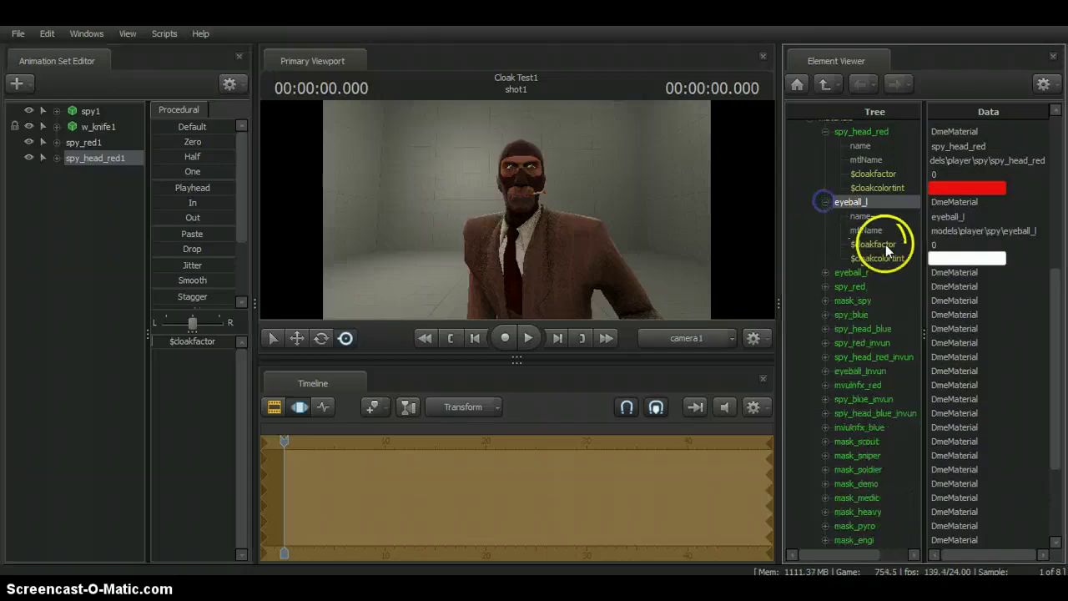
pyautogui.rightClick(952, 258)
pyautogui.click(949, 292)
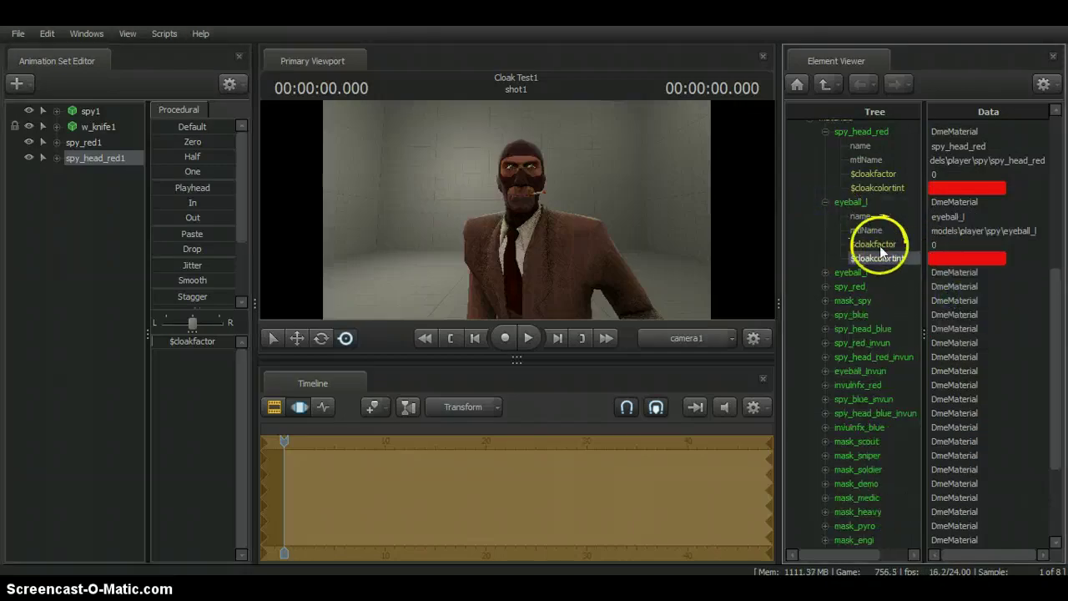
pyautogui.rightClick(843, 202)
pyautogui.click(893, 389)
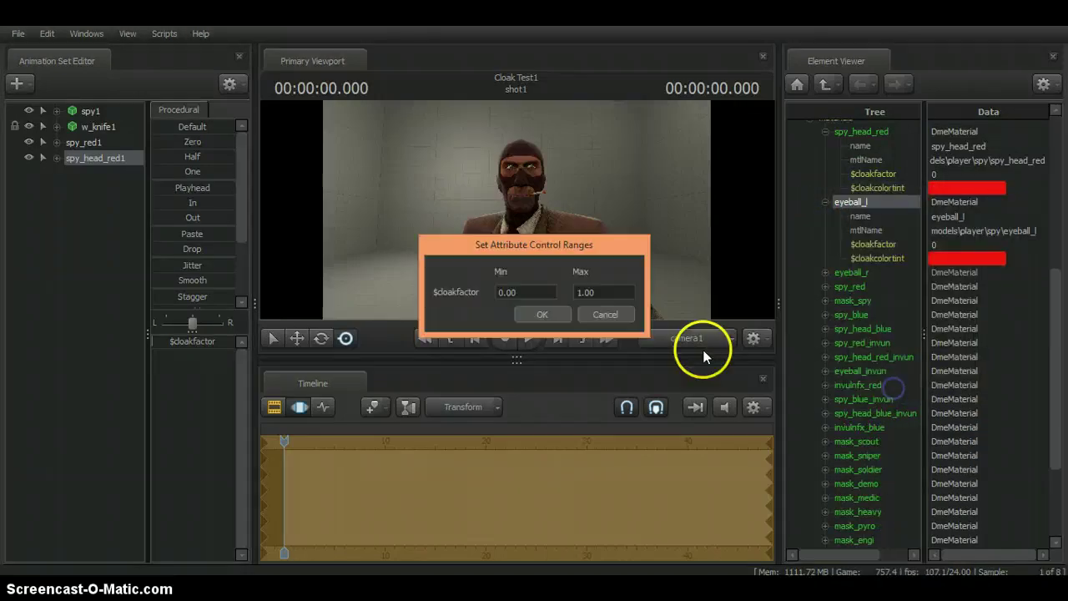
pyautogui.click(555, 315)
# Create the eyeball_r1 animation set for eyeball_r with a 0 to 1 cloakfactor range
pyautogui.rightClick(839, 272)
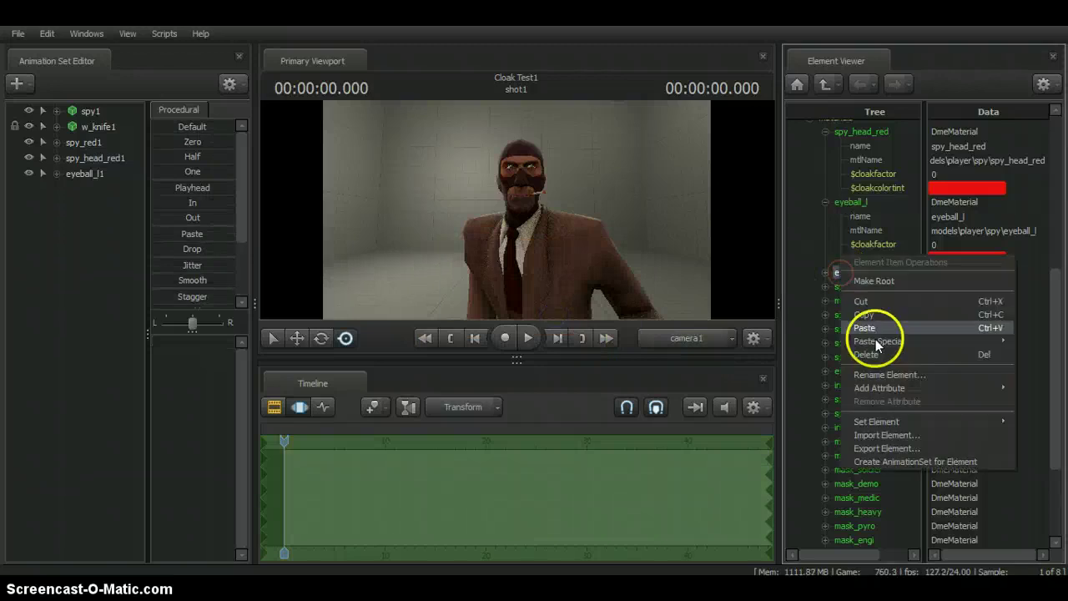
pyautogui.click(897, 462)
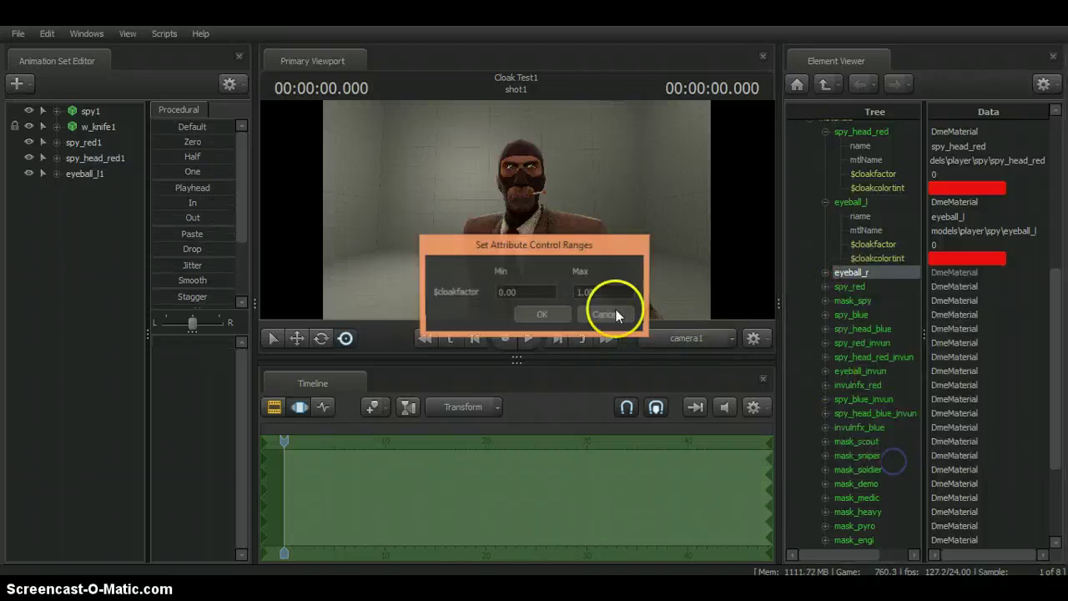
pyautogui.click(544, 316)
pyautogui.click(496, 232)
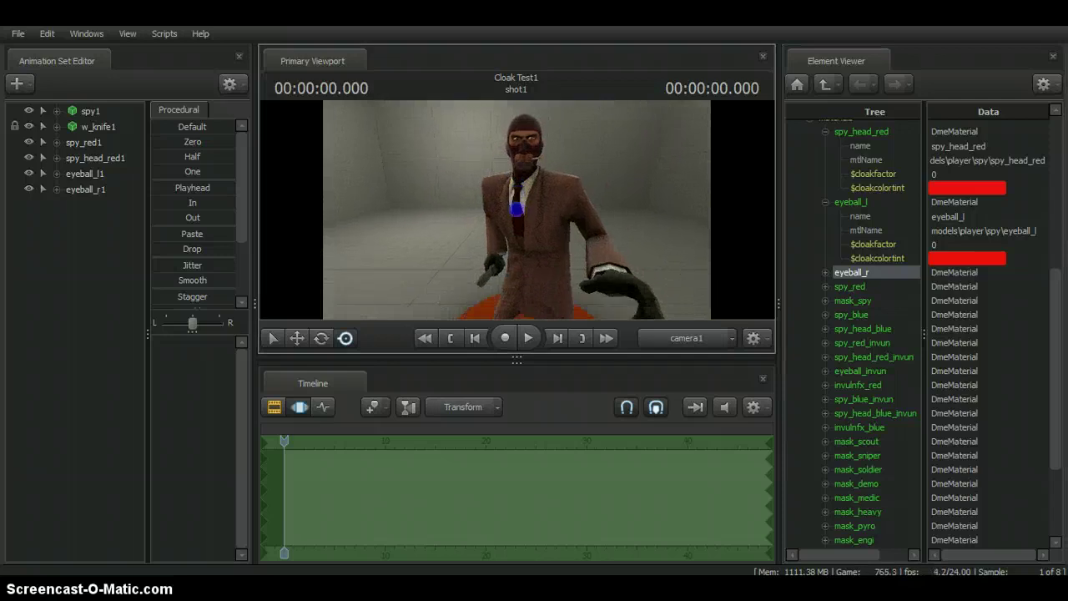
# Play the animation, then raise the spy_red1 and spy_head_red1 cloakfactors to full
pyautogui.click(515, 203)
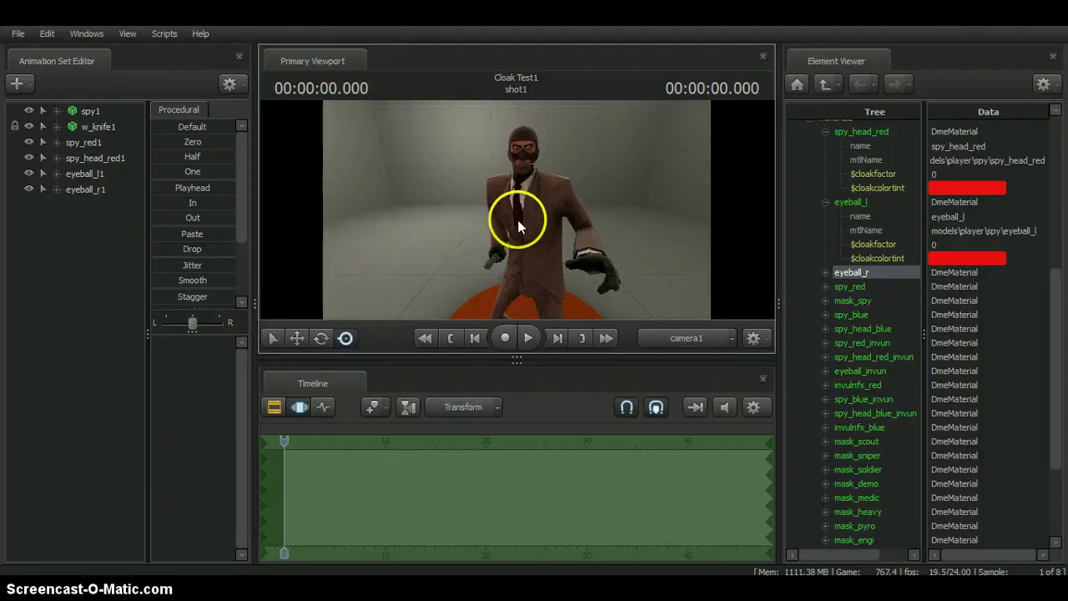
pyautogui.click(516, 210)
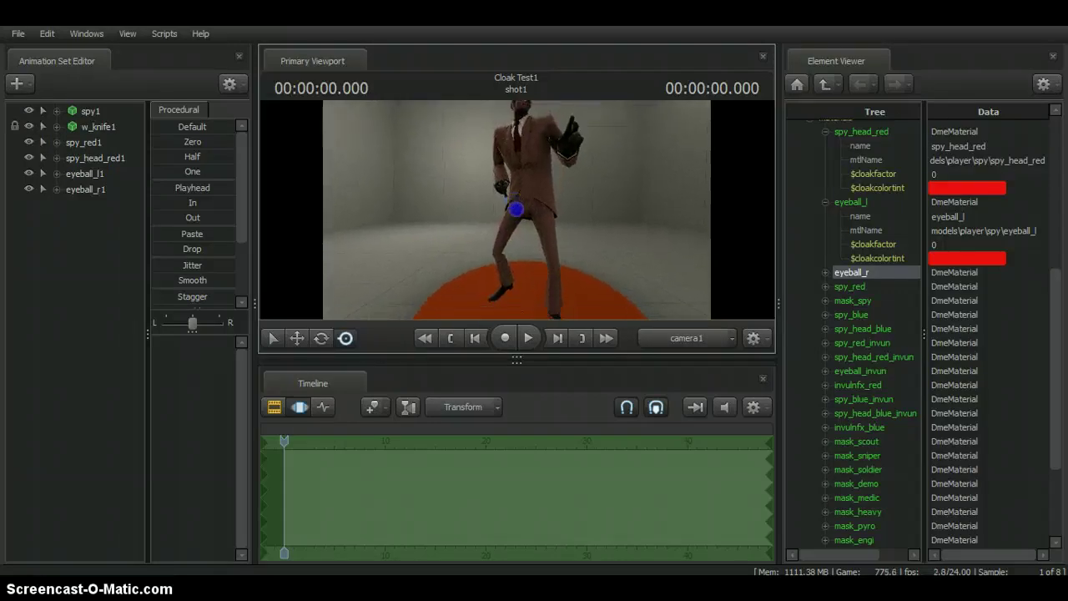
pyautogui.click(83, 142)
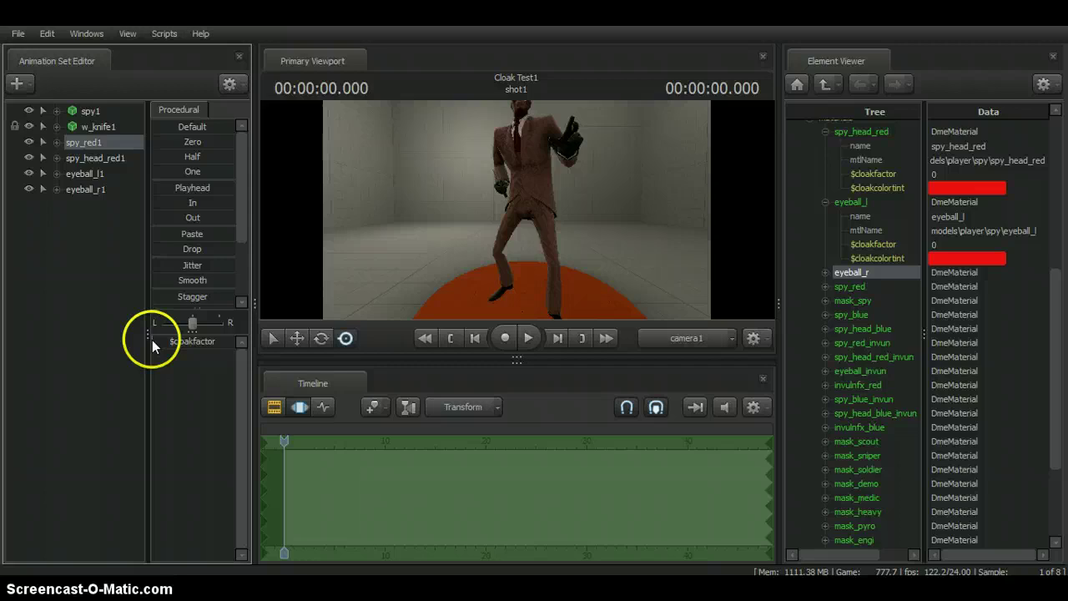
pyautogui.moveTo(152, 341); pyautogui.dragTo(232, 341)
pyautogui.click(272, 338)
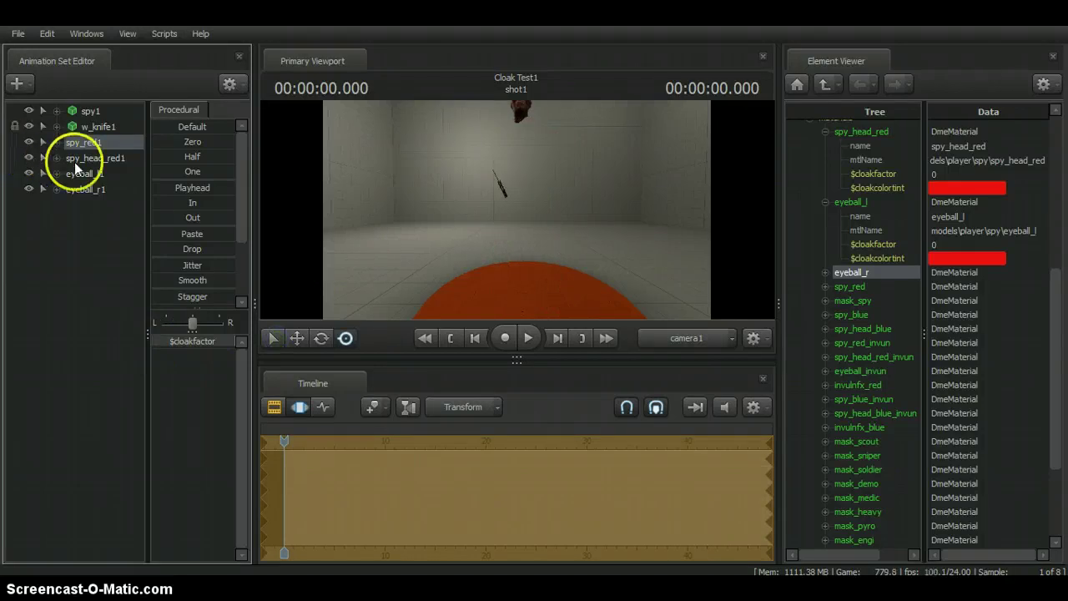
pyautogui.click(79, 158)
pyautogui.moveTo(155, 341); pyautogui.dragTo(233, 341)
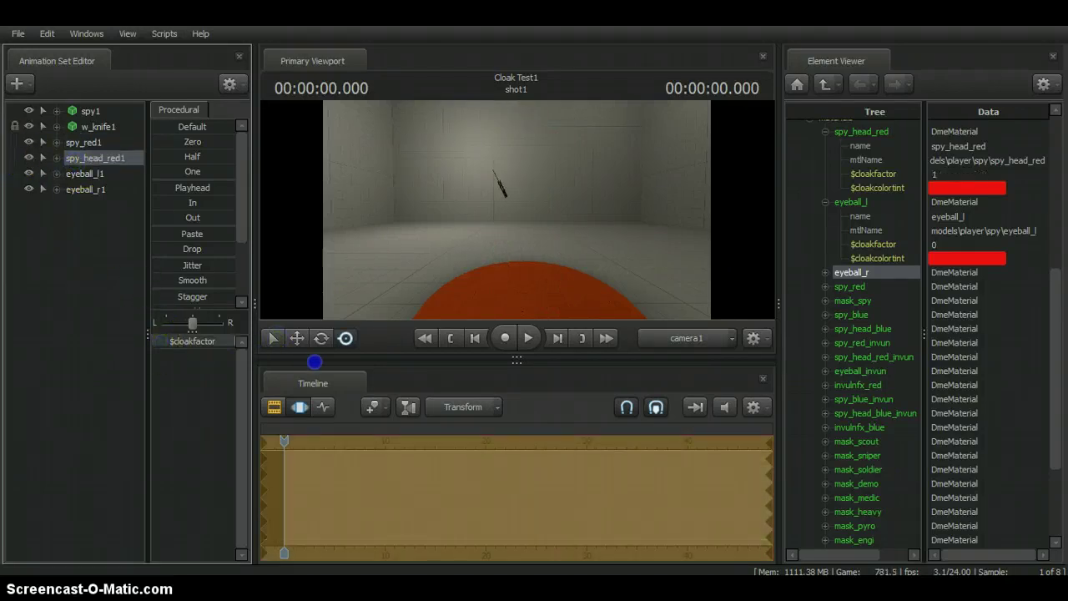
# Raise the eyeball_l1 and eyeball_r1 cloakfactors to 1 and check the fully cloaked spy
pyautogui.click(92, 173)
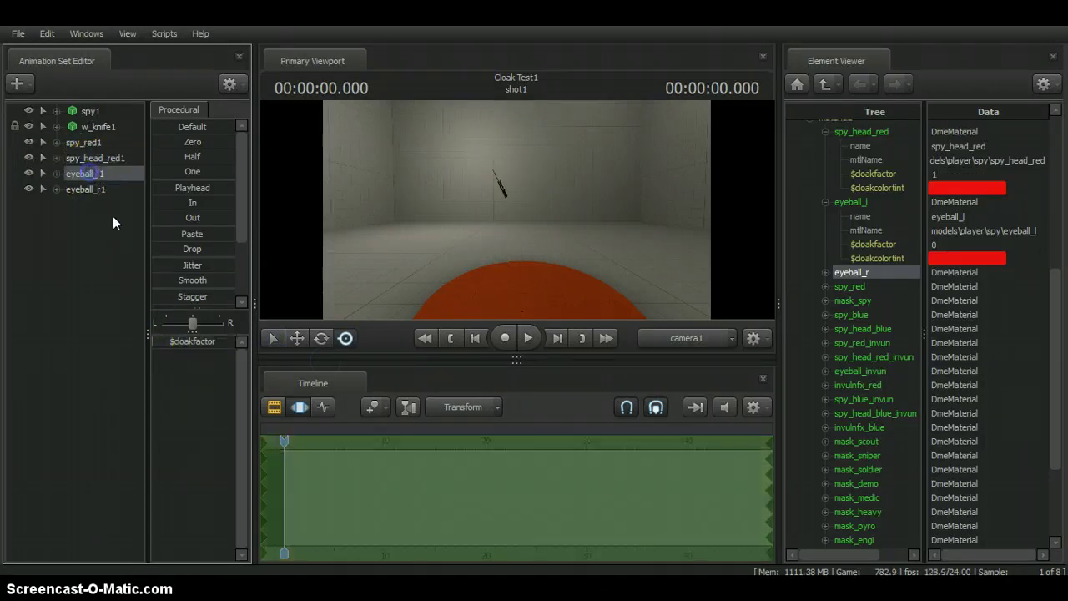
pyautogui.click(155, 341)
pyautogui.moveTo(155, 342); pyautogui.dragTo(234, 341)
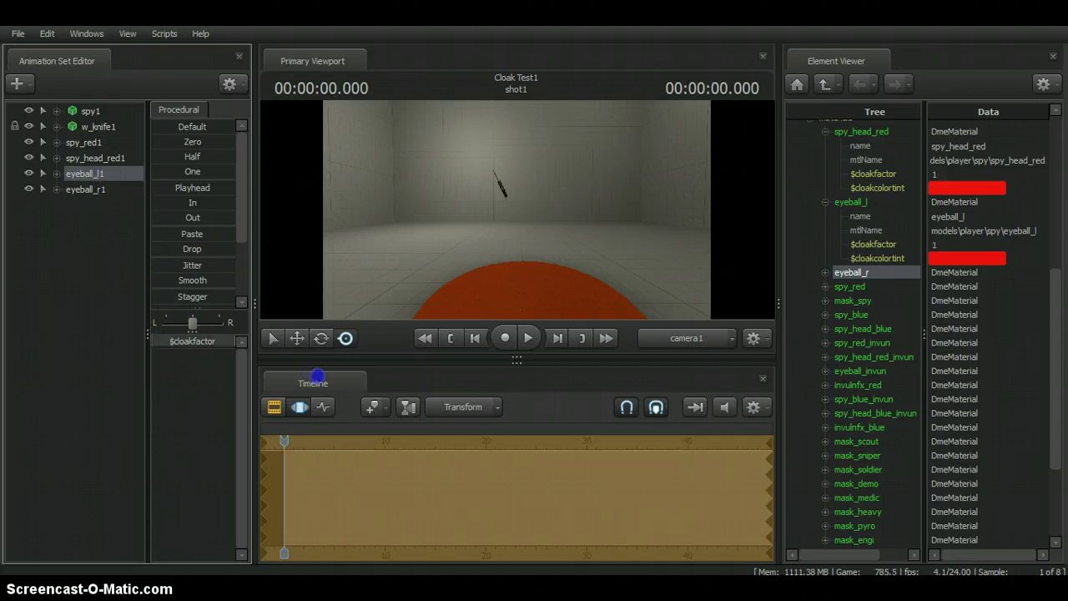
pyautogui.click(85, 190)
pyautogui.moveTo(154, 342); pyautogui.dragTo(233, 341)
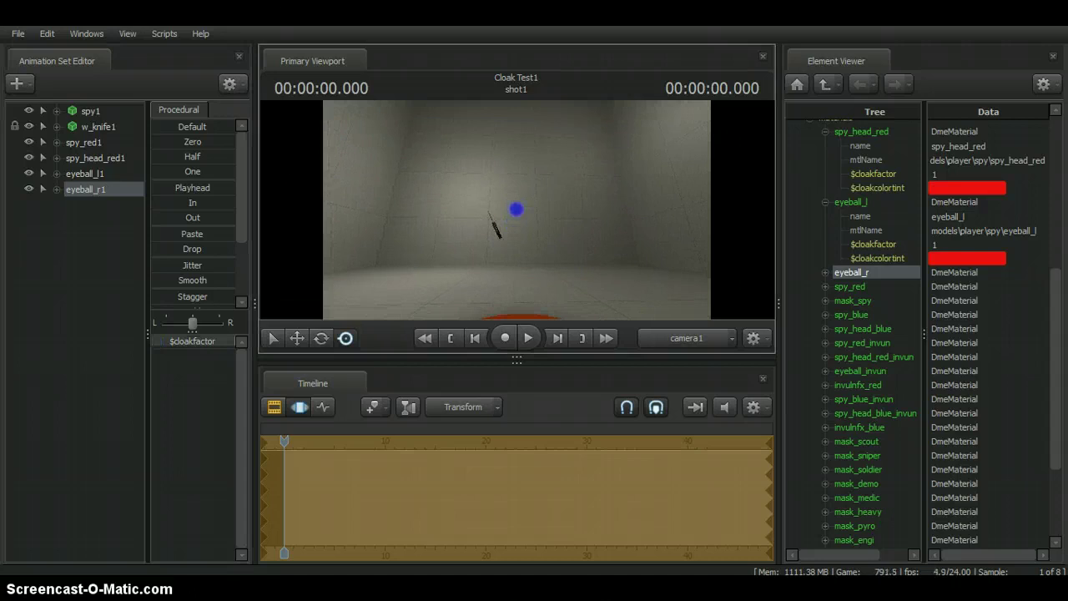
pyautogui.click(474, 194)
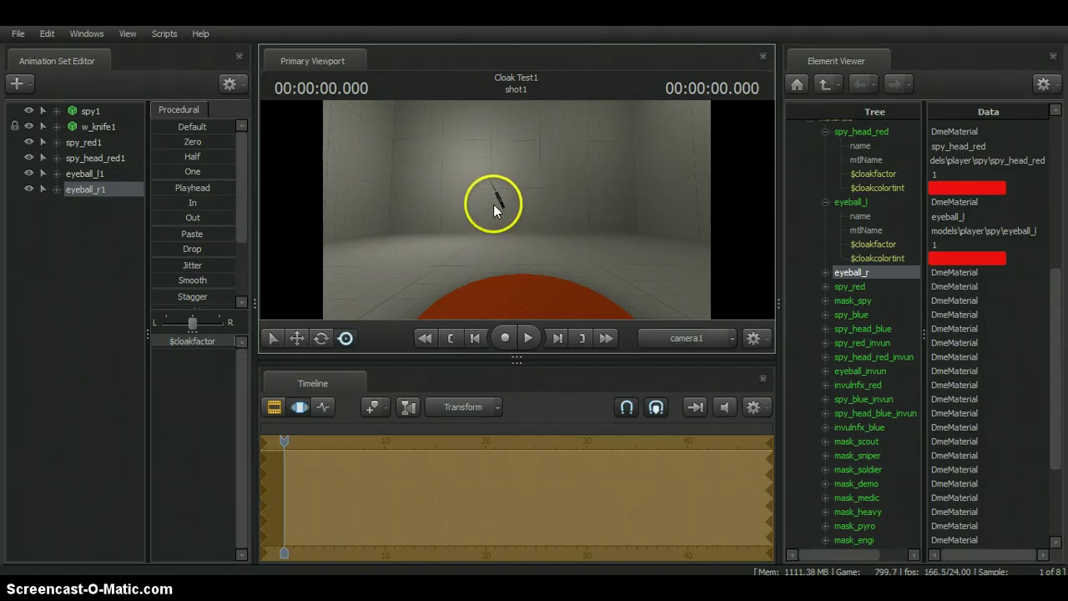
pyautogui.click(204, 343)
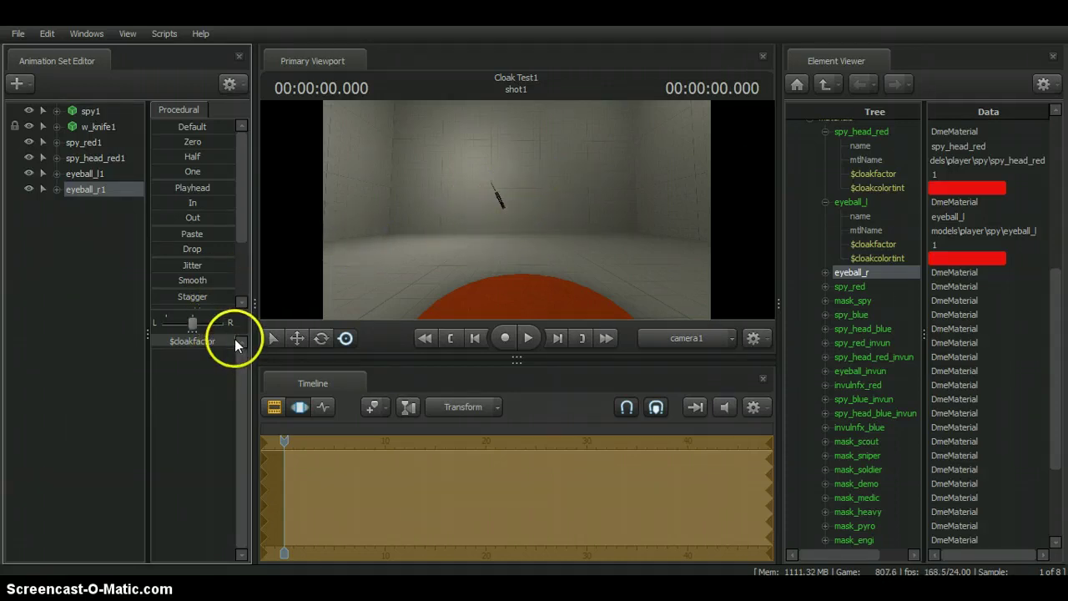
pyautogui.click(33, 334)
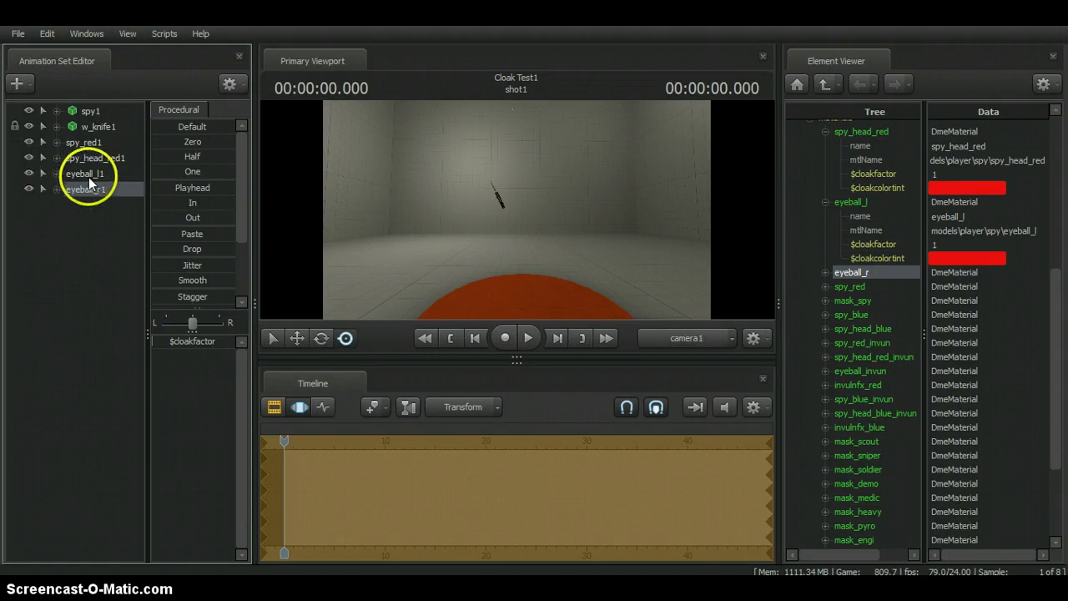
# Reset the eyeball_l1, spy_head_red1 and spy_red1 cloakfactors to 0, moving eyeball_l1 up the list
pyautogui.click(89, 174)
pyautogui.click(204, 341)
pyautogui.click(46, 320)
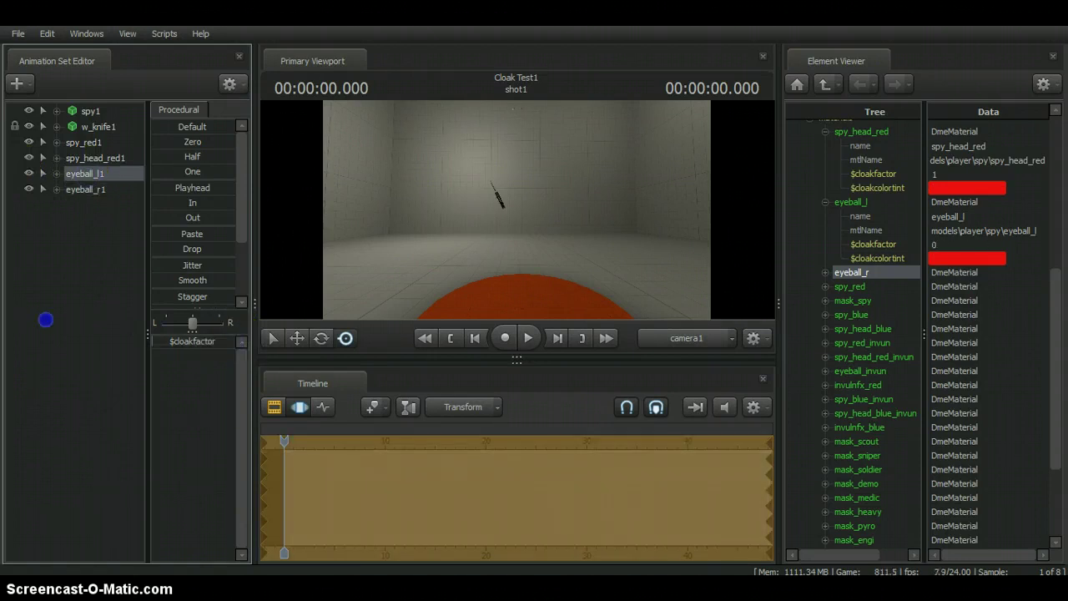
pyautogui.moveTo(85, 173); pyautogui.dragTo(84, 158)
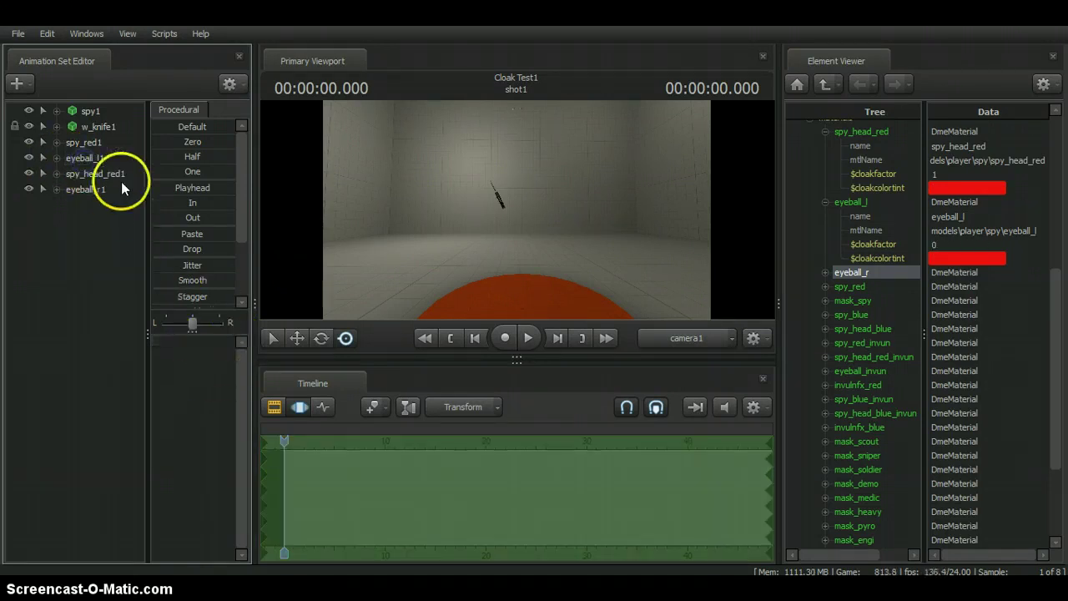
pyautogui.click(96, 174)
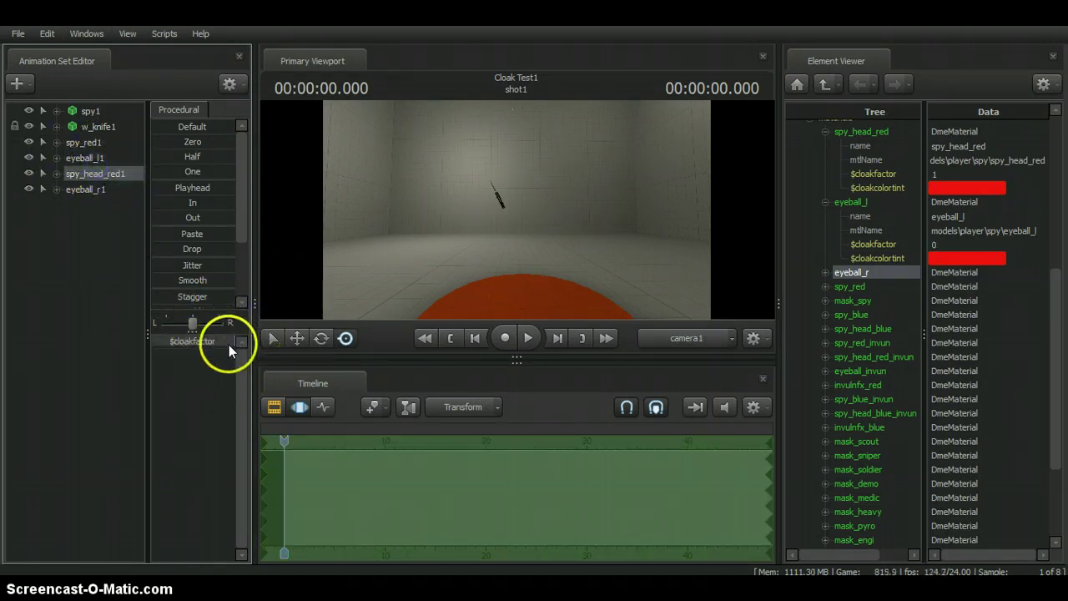
pyautogui.moveTo(232, 341); pyautogui.dragTo(89, 329)
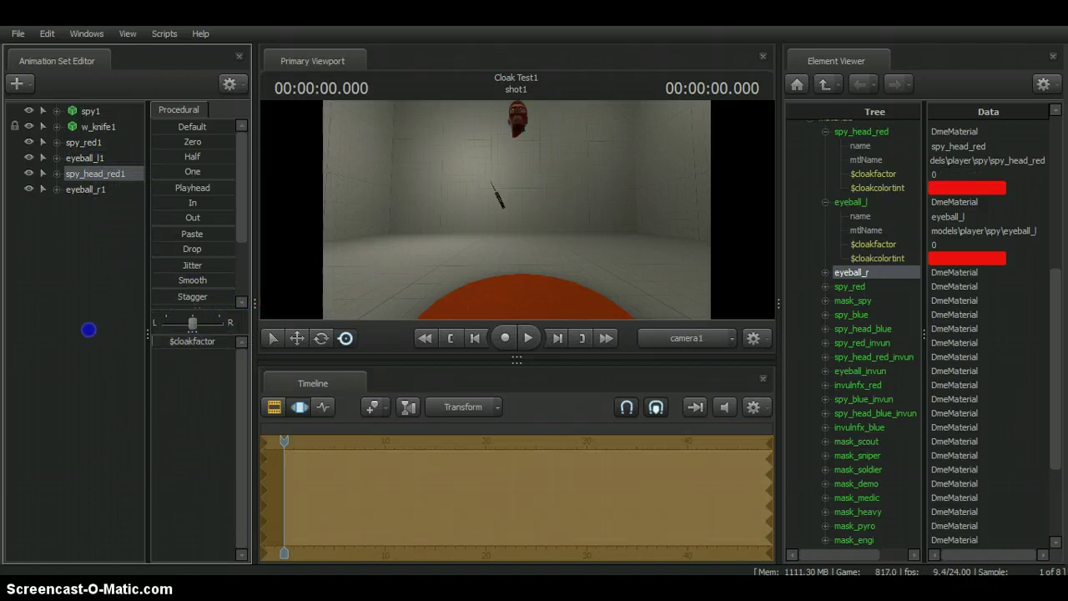
pyautogui.click(84, 158)
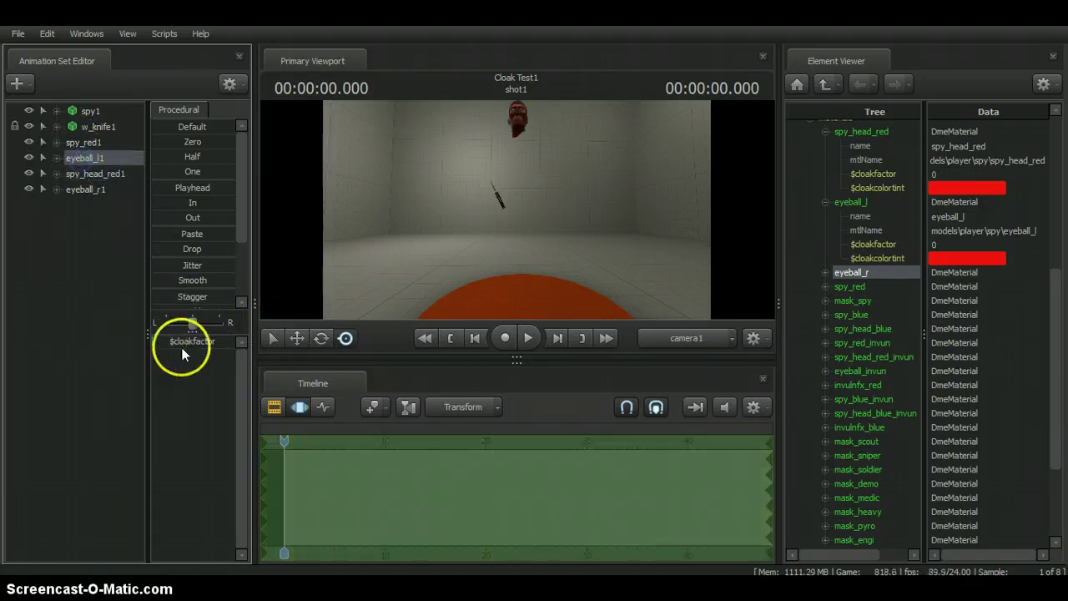
pyautogui.click(80, 144)
pyautogui.moveTo(232, 342); pyautogui.dragTo(53, 338)
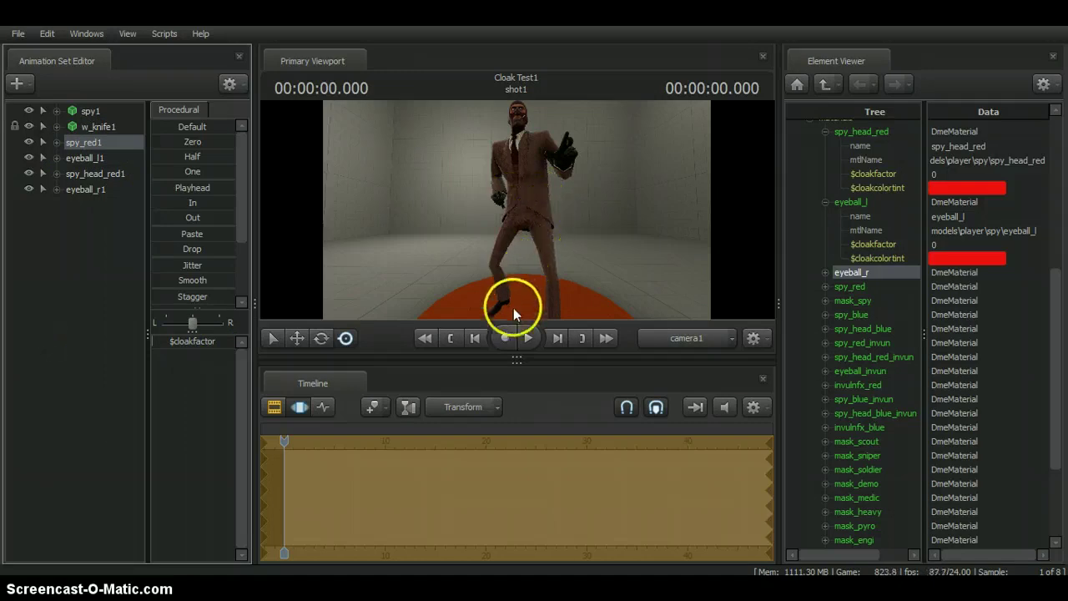
pyautogui.click(512, 316)
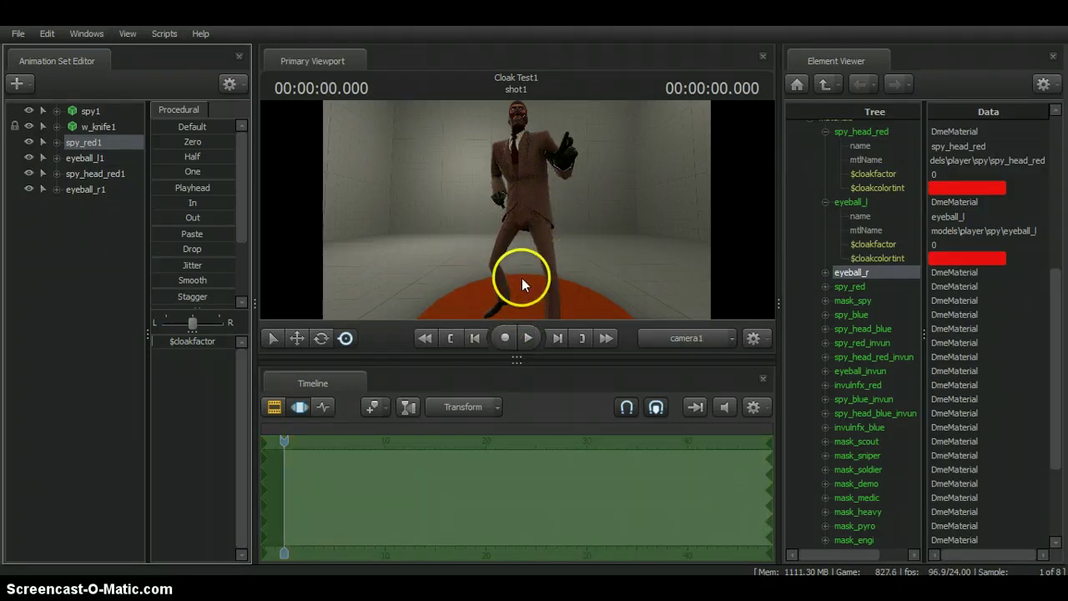
pyautogui.click(298, 409)
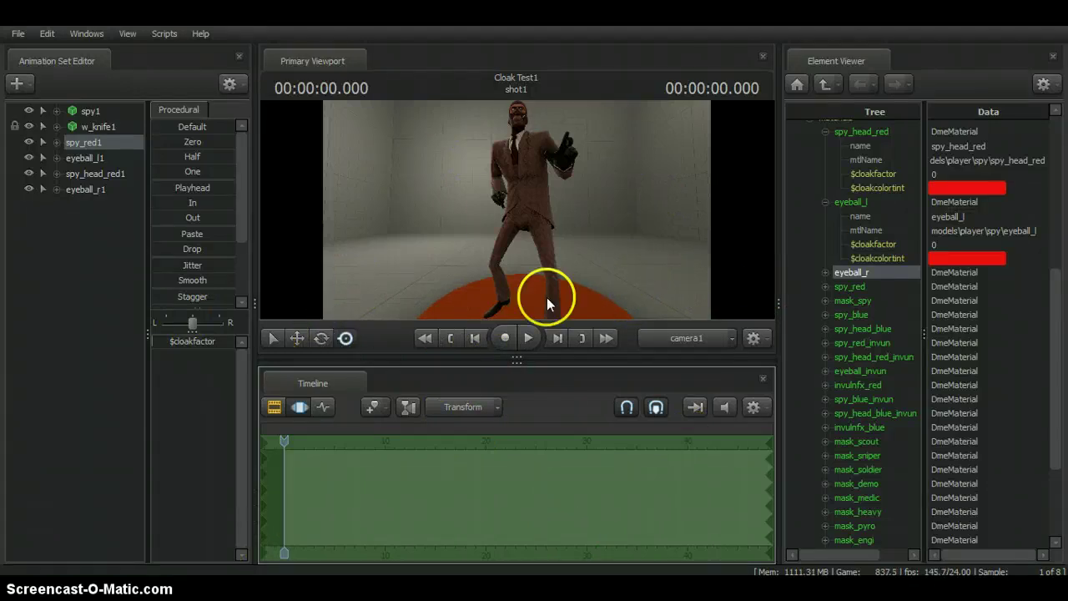
# Show the knife's model properties and add override materials to it
pyautogui.rightClick(94, 126)
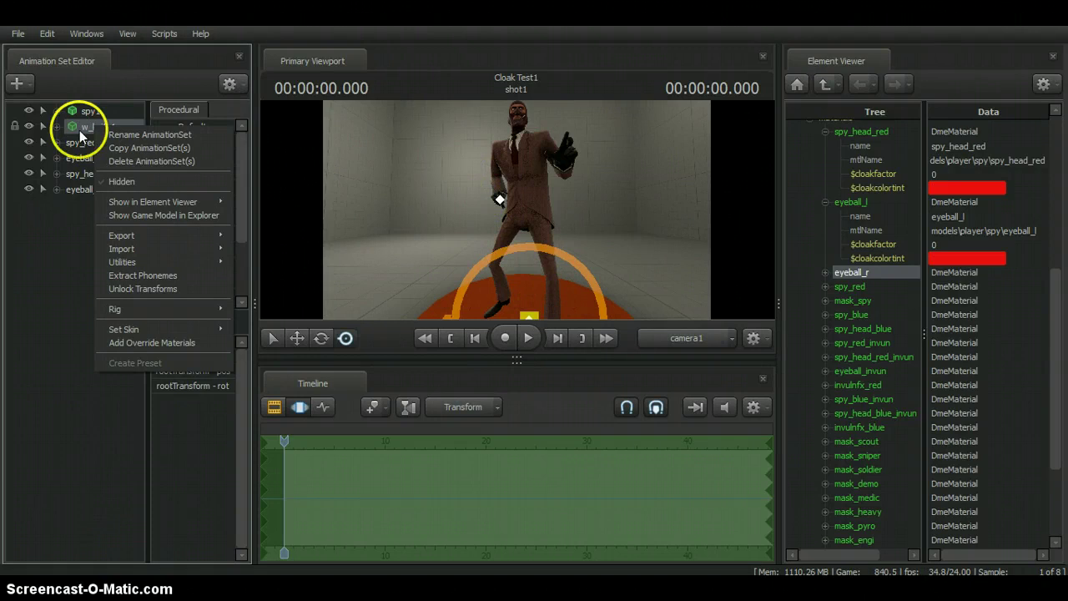
pyautogui.moveTo(178, 292)
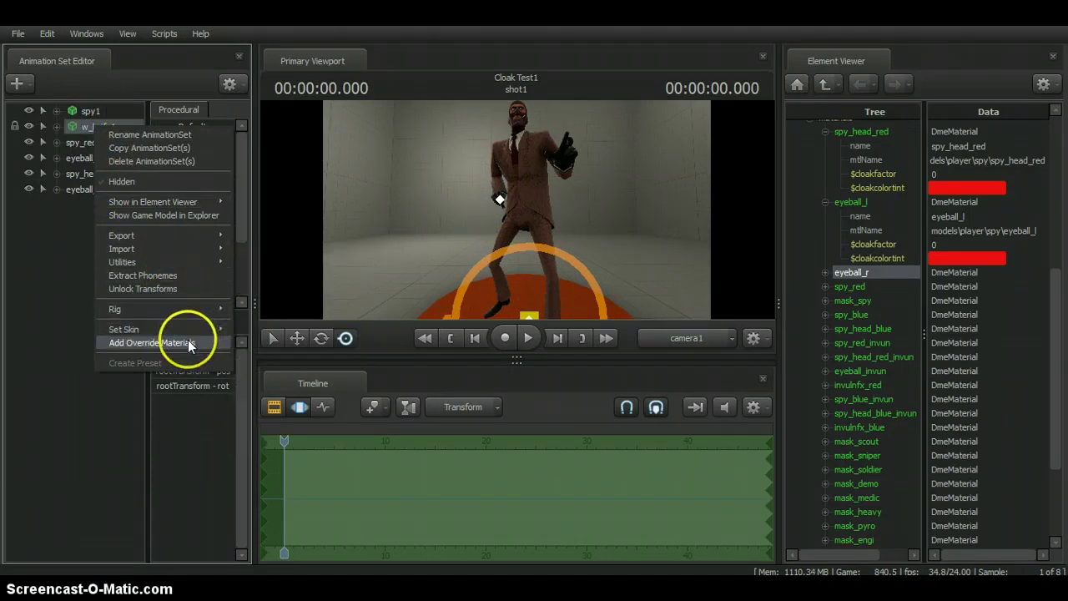
pyautogui.moveTo(175, 204)
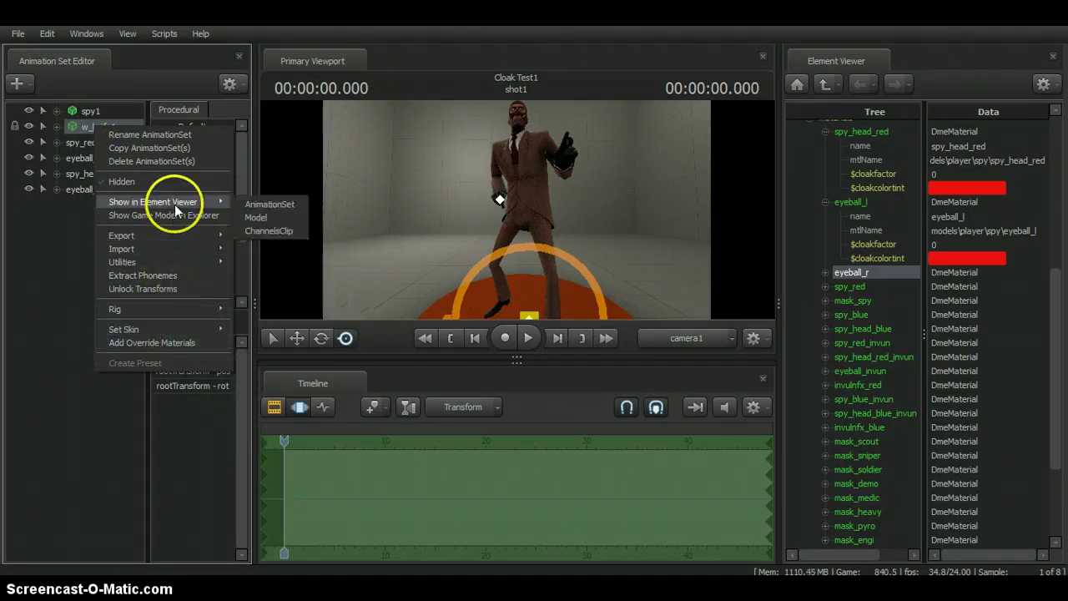
pyautogui.click(255, 217)
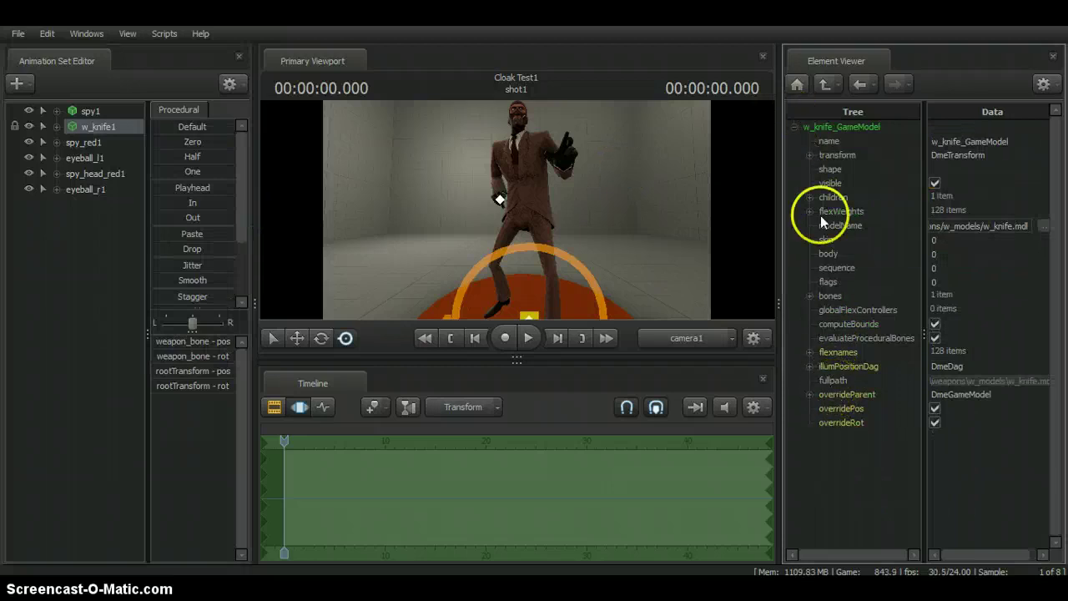
pyautogui.click(111, 127)
pyautogui.click(186, 364)
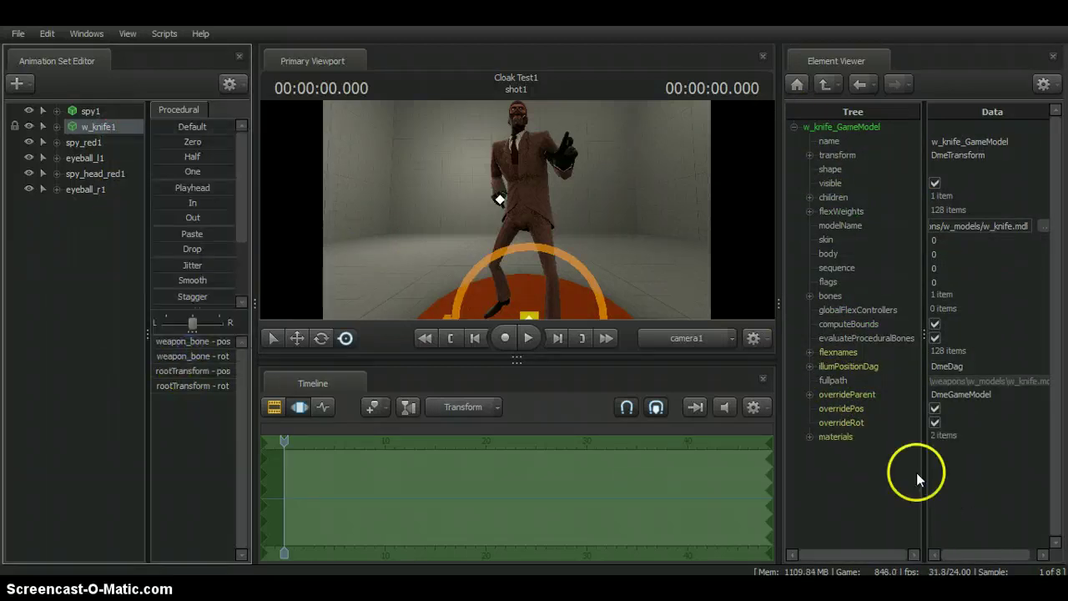
# Expand the w_knife material and paste red as its $cloakcolortint
pyautogui.click(809, 437)
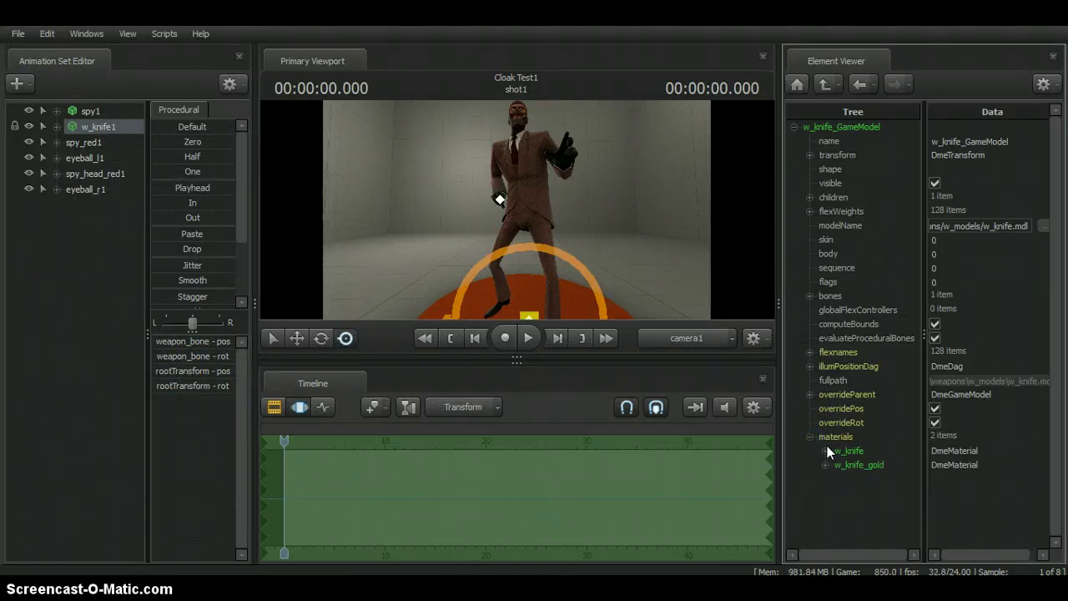
pyautogui.click(825, 465)
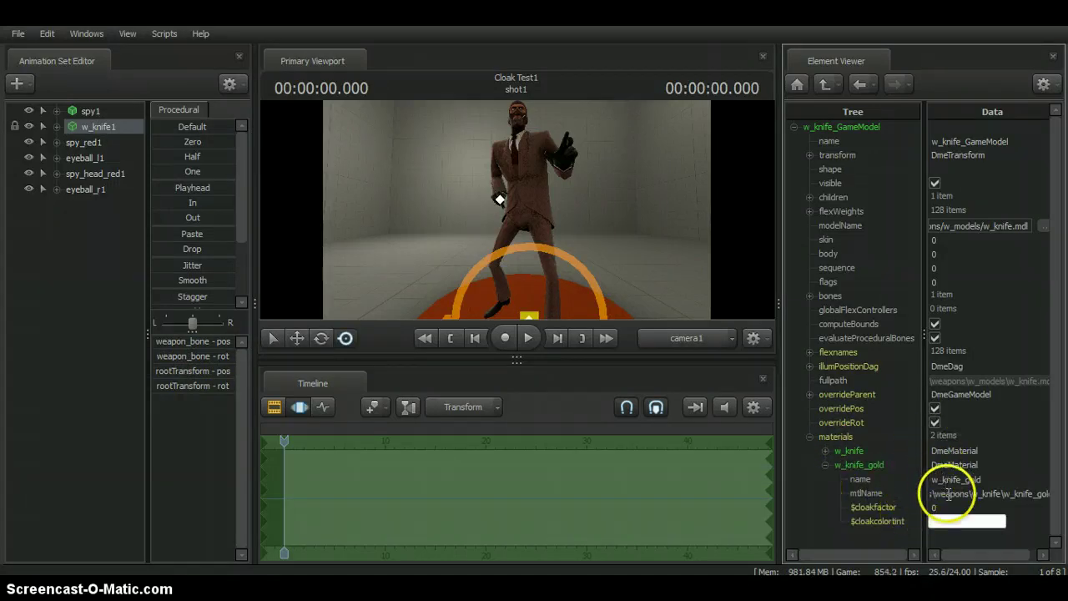
pyautogui.click(824, 465)
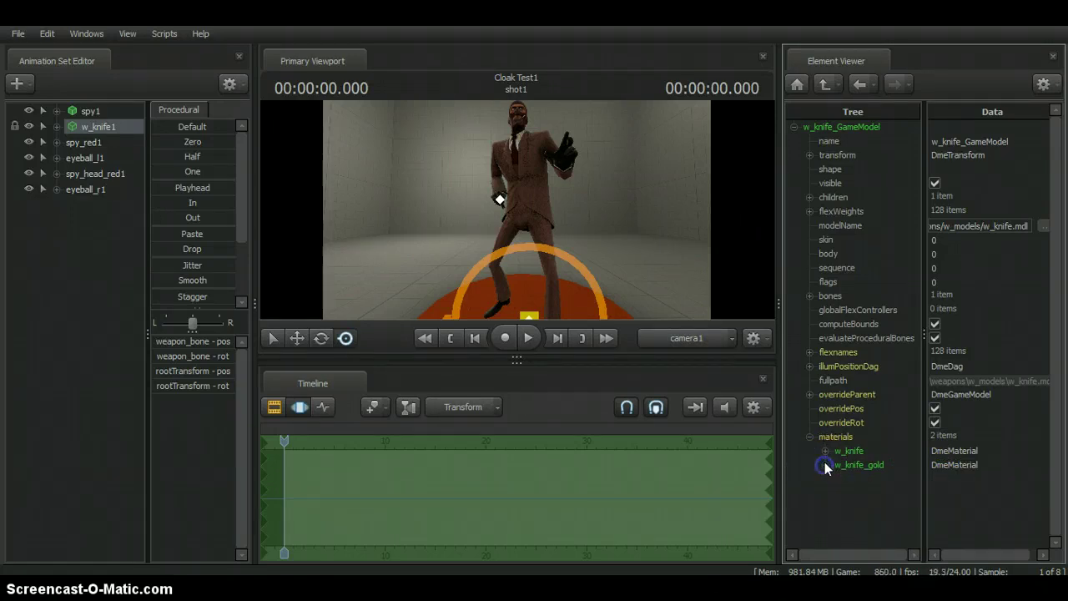
pyautogui.click(823, 451)
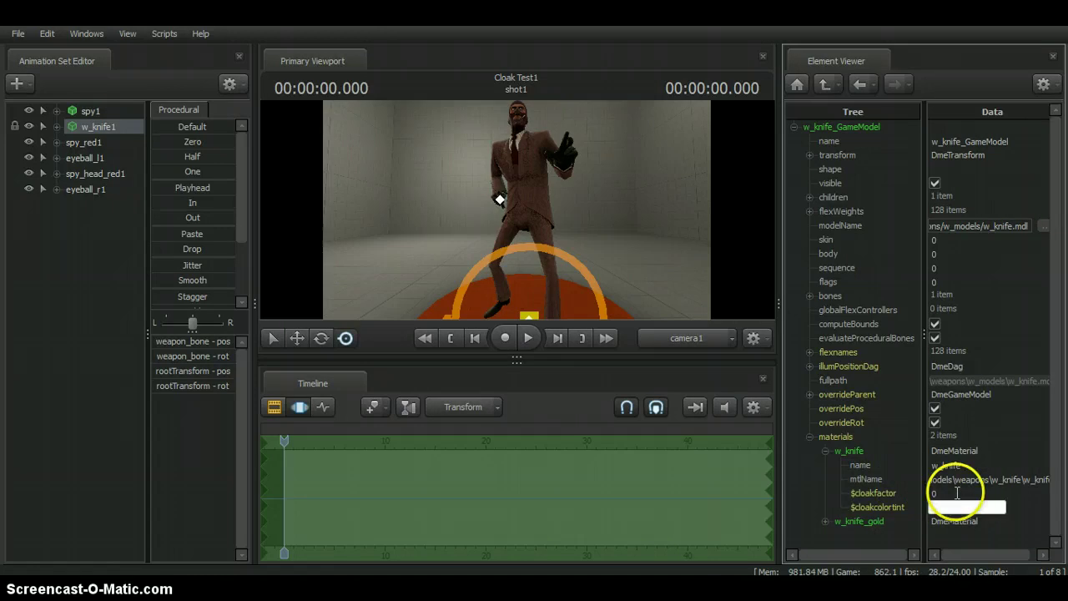
pyautogui.click(956, 493)
pyautogui.click(946, 507)
pyautogui.rightClick(946, 508)
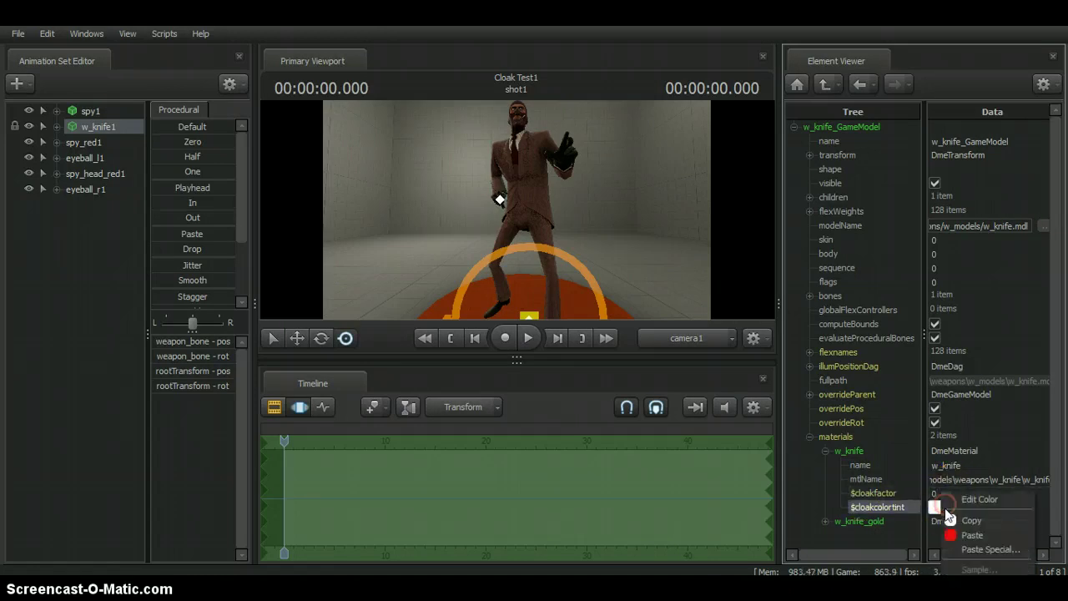
pyautogui.click(953, 532)
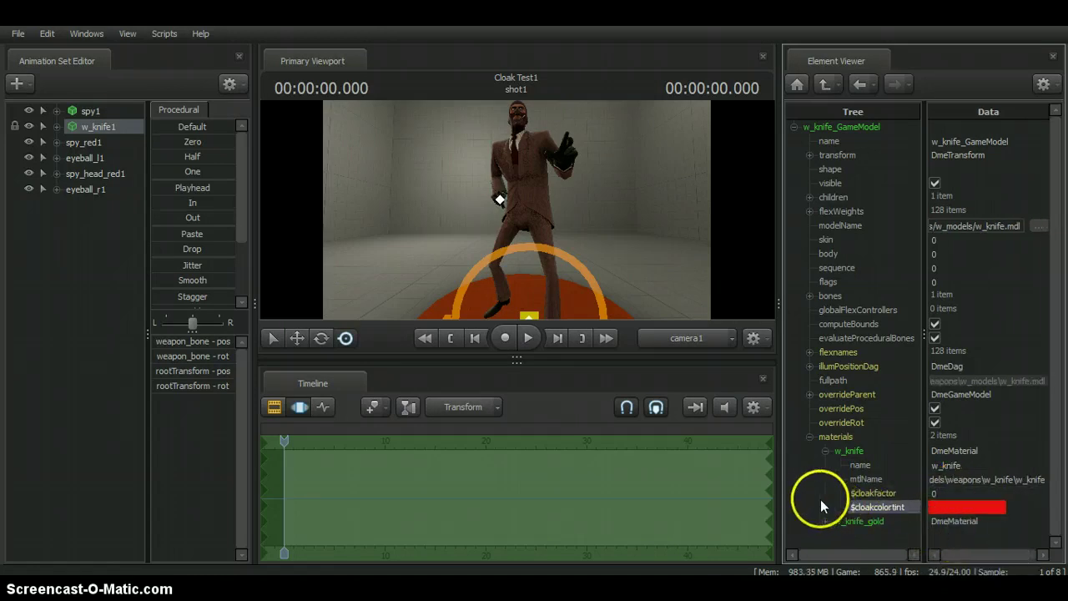
# Create w_knife2 controlling w_knife's $cloakfactor over 0 to 1, leaving it at 0
pyautogui.rightClick(848, 451)
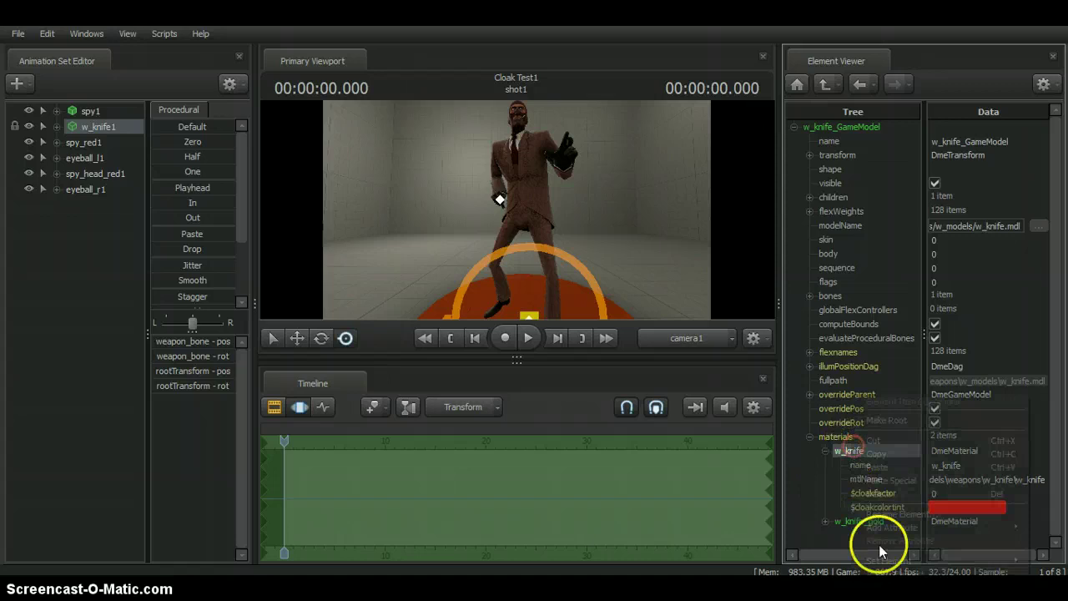
pyautogui.click(897, 576)
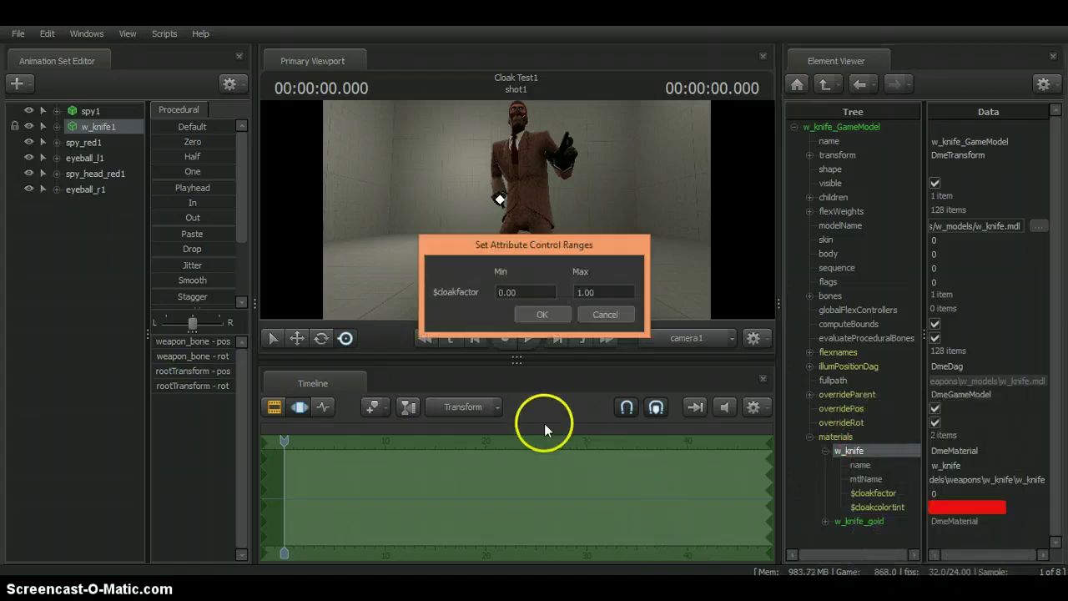
pyautogui.click(546, 315)
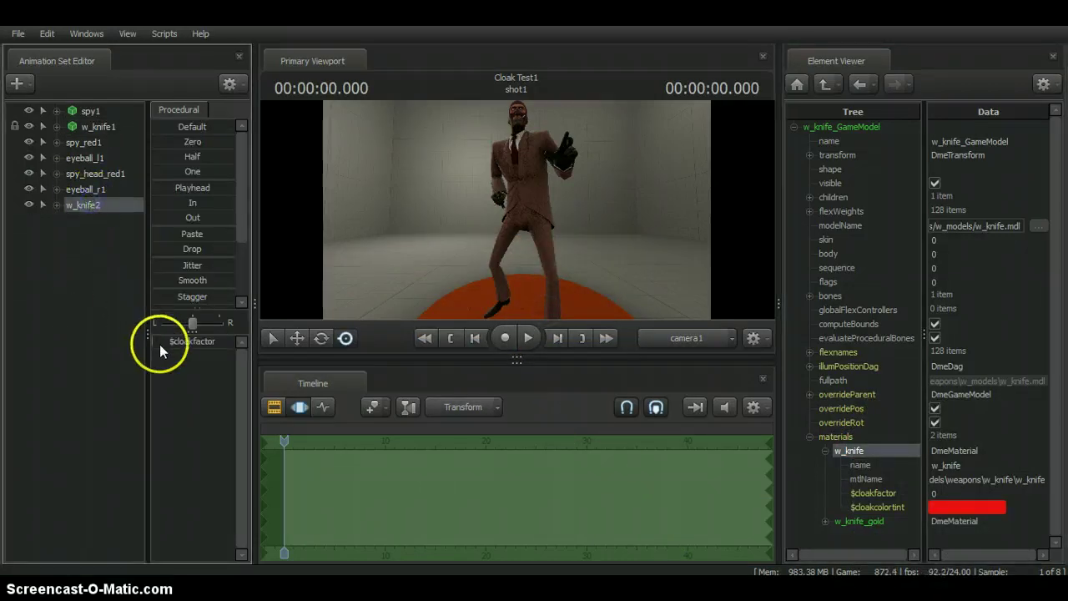
pyautogui.moveTo(154, 342); pyautogui.dragTo(53, 312)
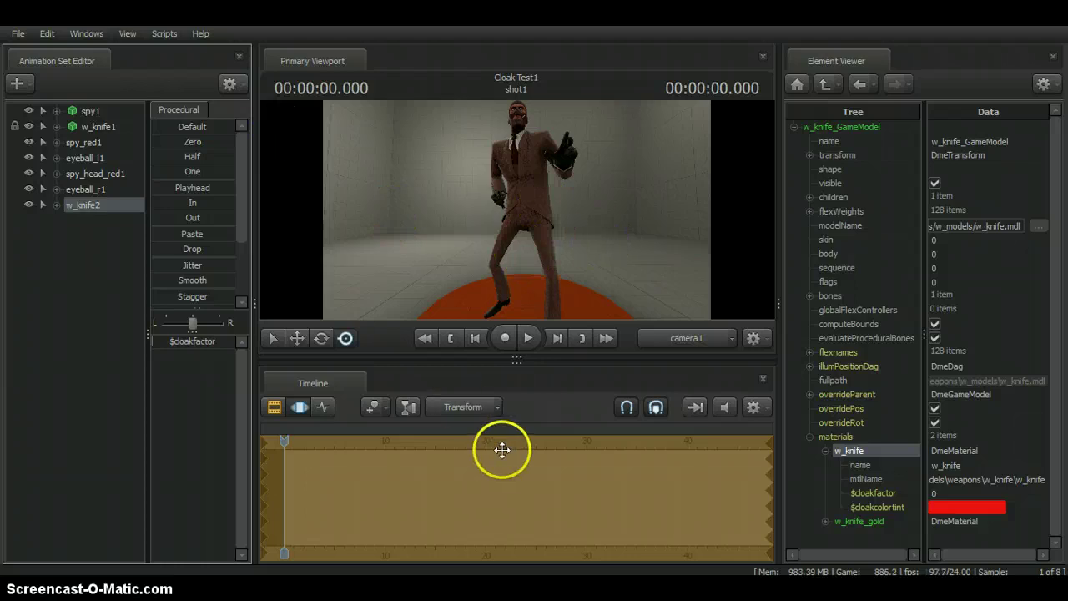
# Zoom the timeline and mark a ramped time selection ending at 7 s
pyautogui.click(464, 509)
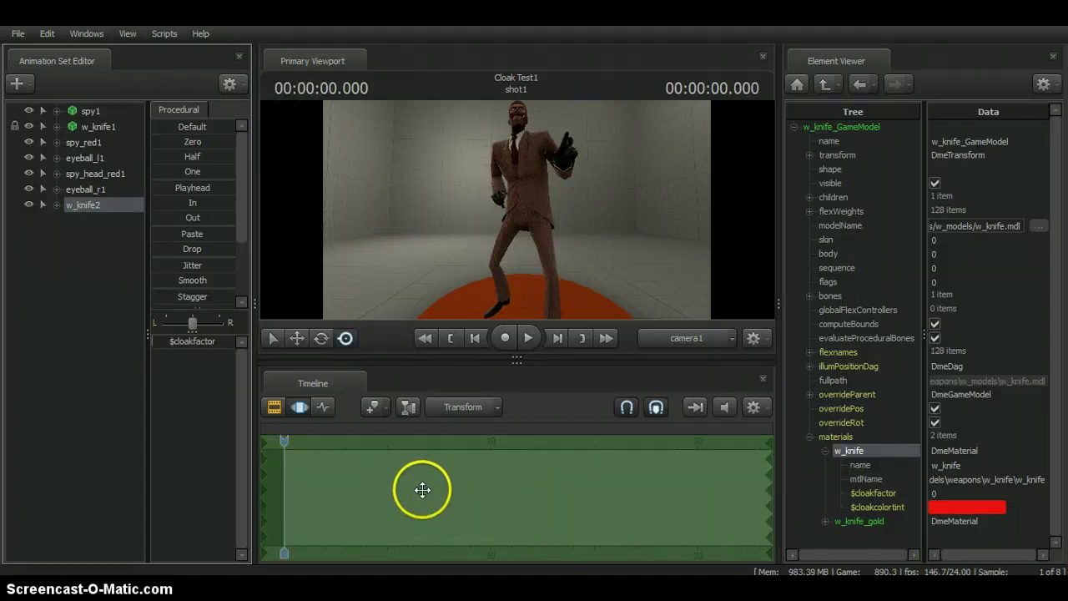
pyautogui.scroll(3, 422, 490)
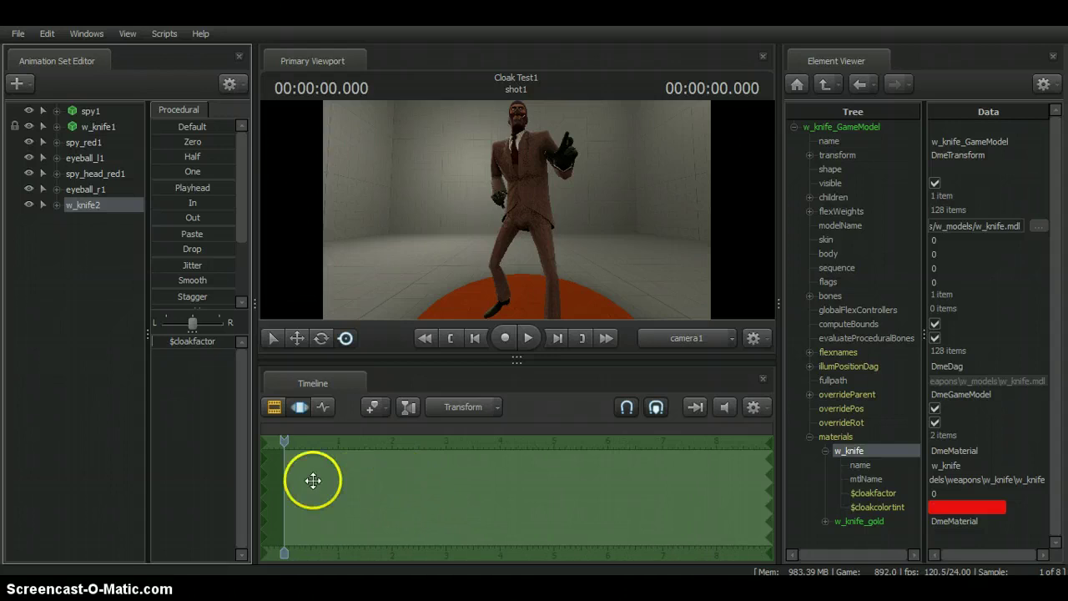
pyautogui.moveTo(264, 468)
pyautogui.mouseDown()
pyautogui.moveTo(374, 472)
pyautogui.moveTo(274, 482)
pyautogui.mouseUp()
pyautogui.moveTo(610, 494); pyautogui.dragTo(498, 497)
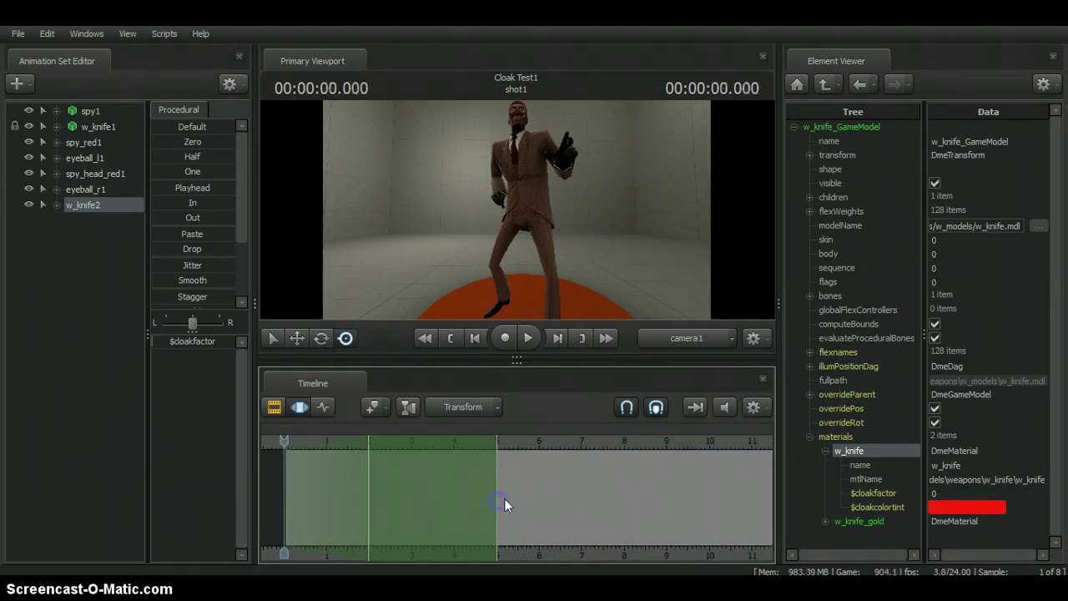
pyautogui.middleClick(499, 497)
pyautogui.moveTo(501, 498); pyautogui.dragTo(626, 488, button='middle')
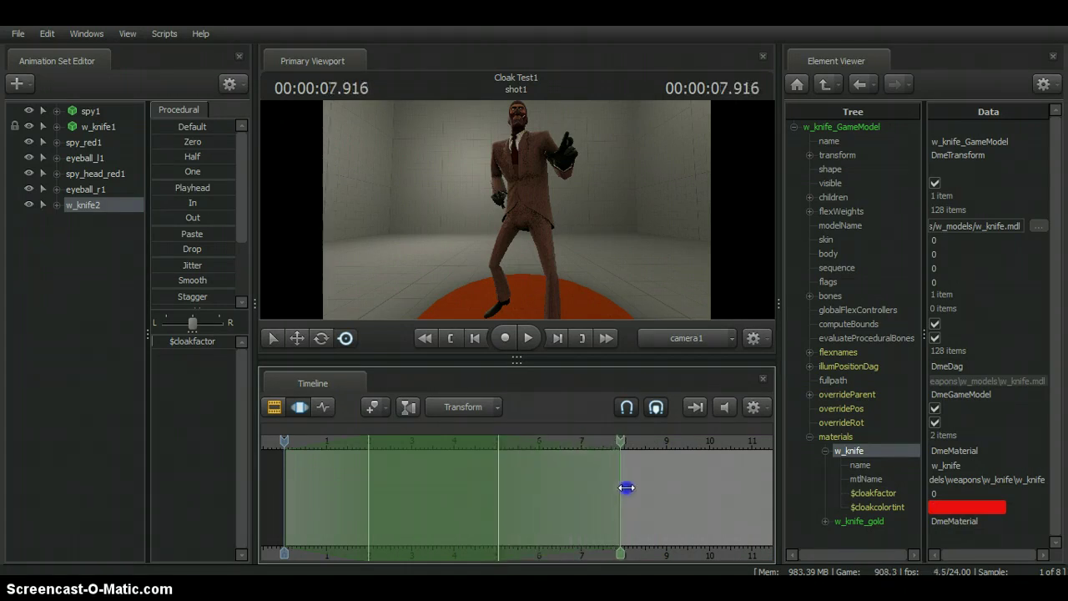
pyautogui.click(291, 448)
pyautogui.moveTo(294, 448); pyautogui.dragTo(448, 453, button='middle')
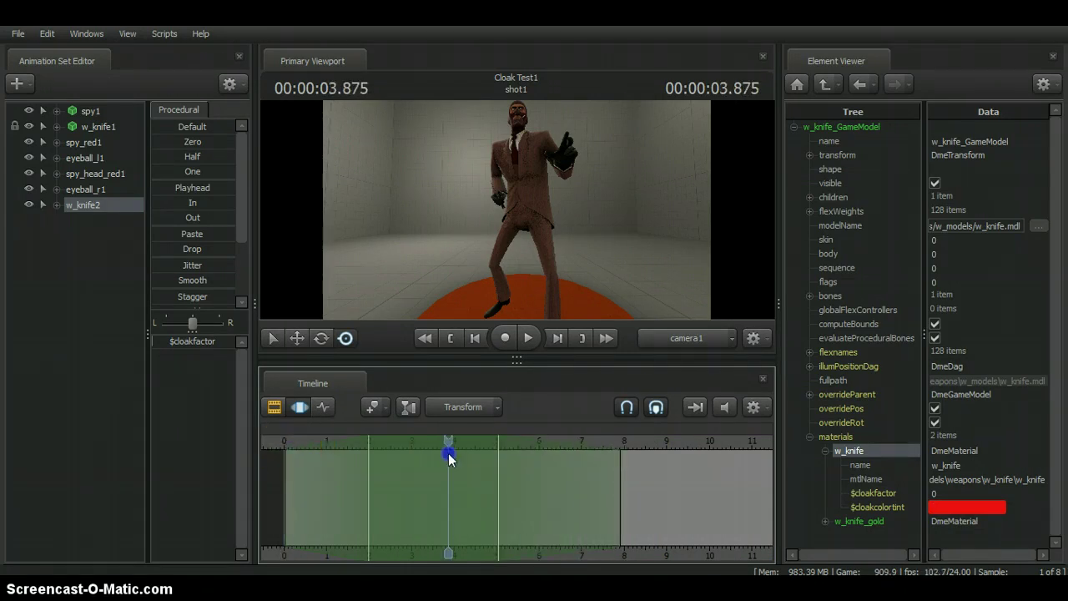
pyautogui.middleClick(618, 492)
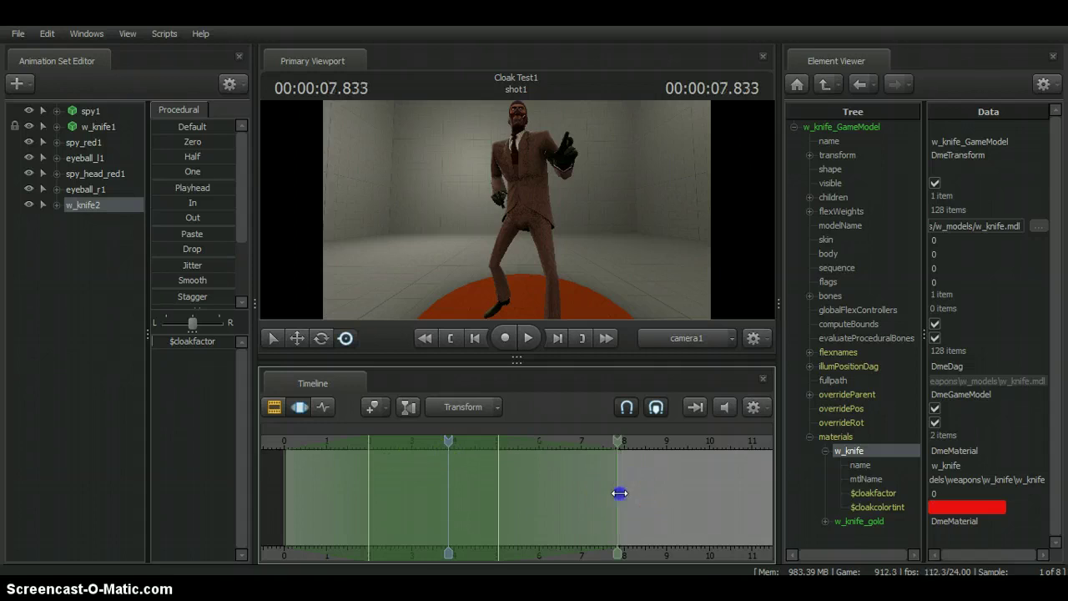
pyautogui.moveTo(620, 493); pyautogui.dragTo(585, 496, button='middle')
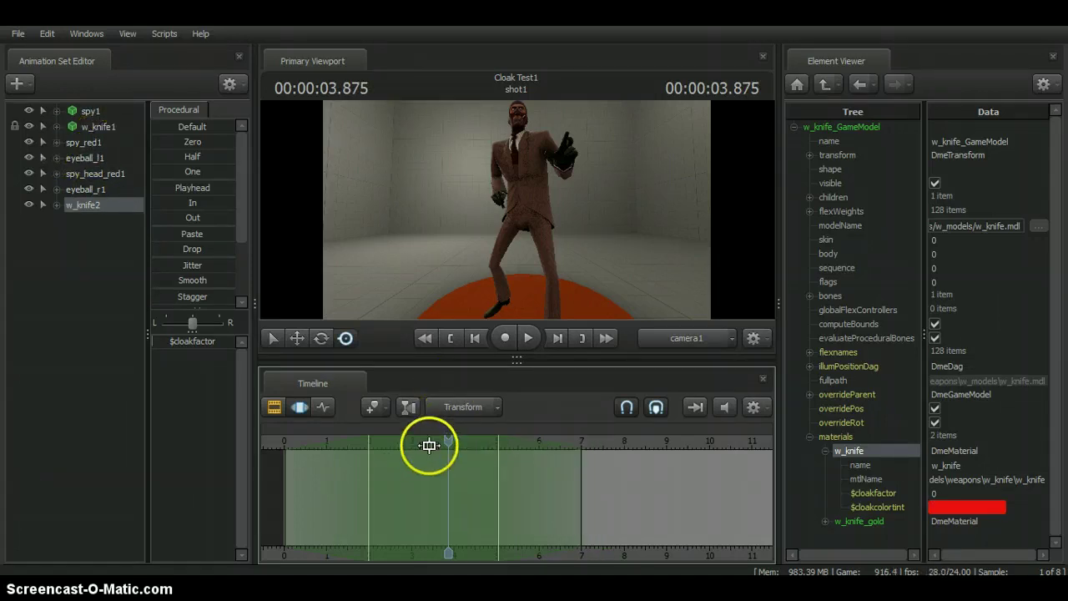
# Put the playhead at 3.333 s and raise the knife's $cloakfactor to 1
pyautogui.moveTo(429, 445)
pyautogui.mouseDown()
pyautogui.moveTo(441, 442)
pyautogui.moveTo(425, 442)
pyautogui.mouseUp()
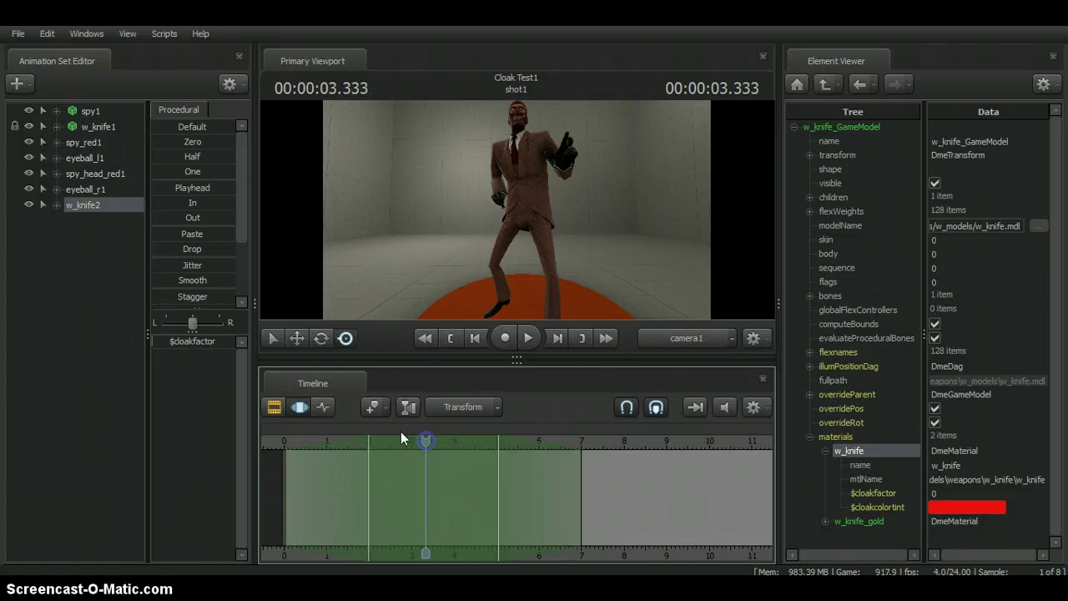
pyautogui.click(81, 195)
pyautogui.moveTo(152, 348); pyautogui.dragTo(251, 353)
# Reorder the eyeball_r1 and eyeball_l1 animation sets higher in the Animation Set Editor list
pyautogui.click(76, 194)
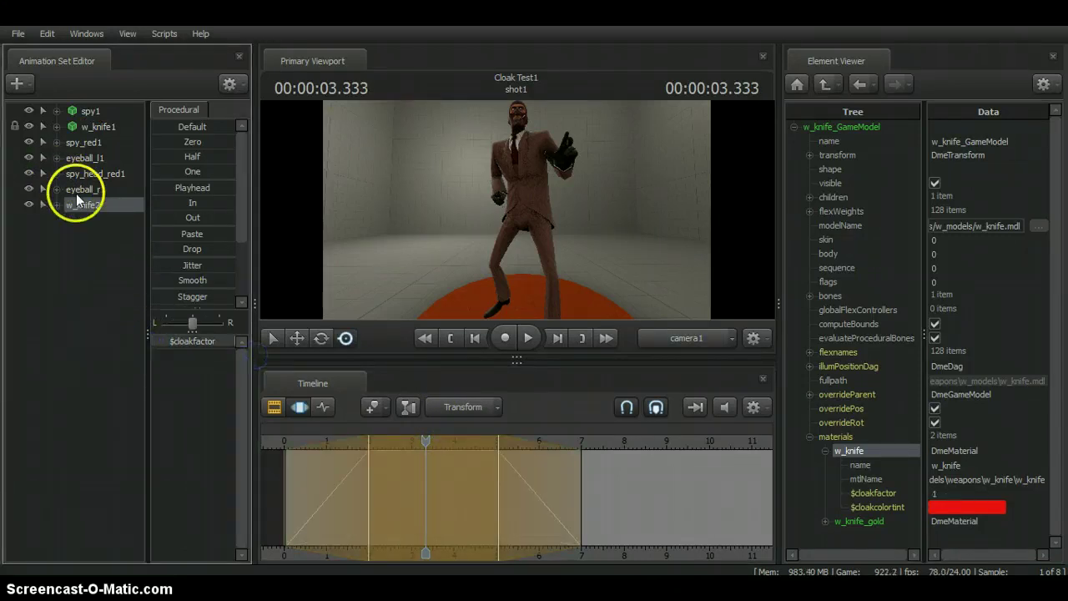
pyautogui.click(76, 192)
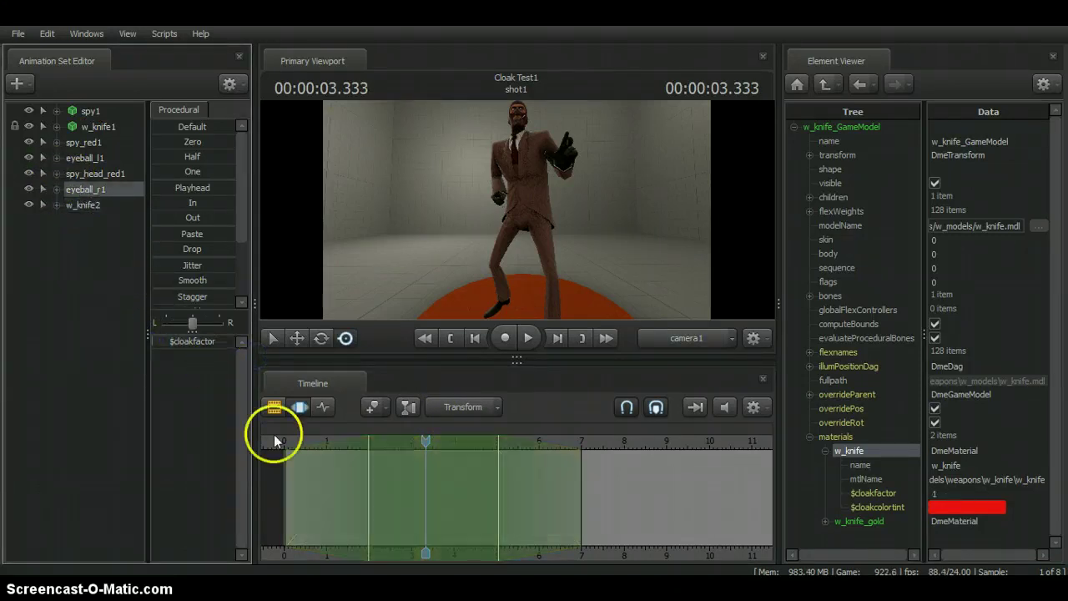
pyautogui.click(155, 342)
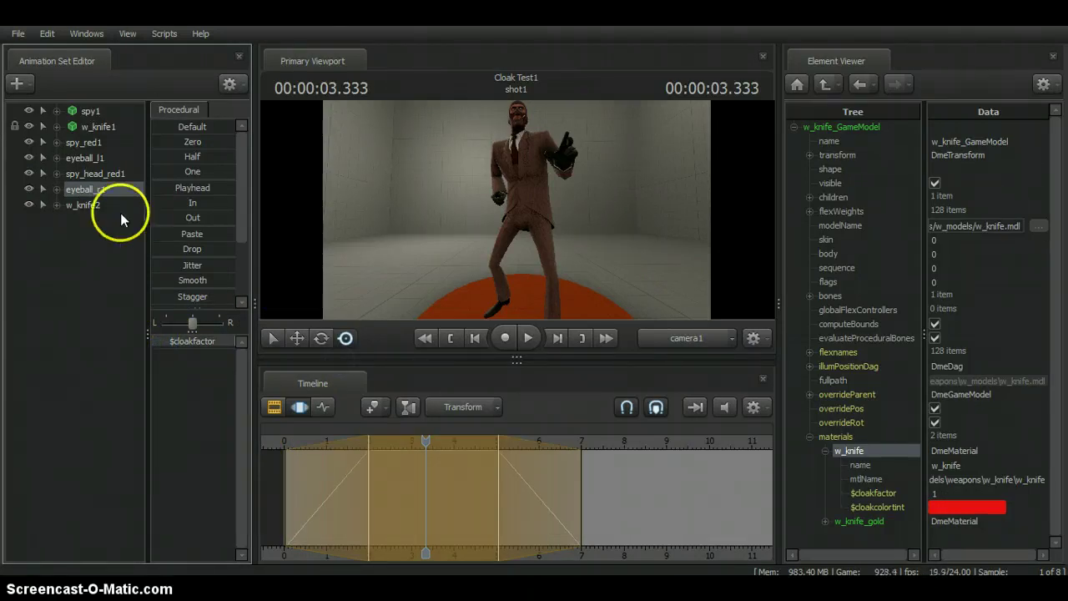
pyautogui.moveTo(99, 181); pyautogui.dragTo(98, 177)
pyautogui.click(160, 337)
pyautogui.click(95, 177)
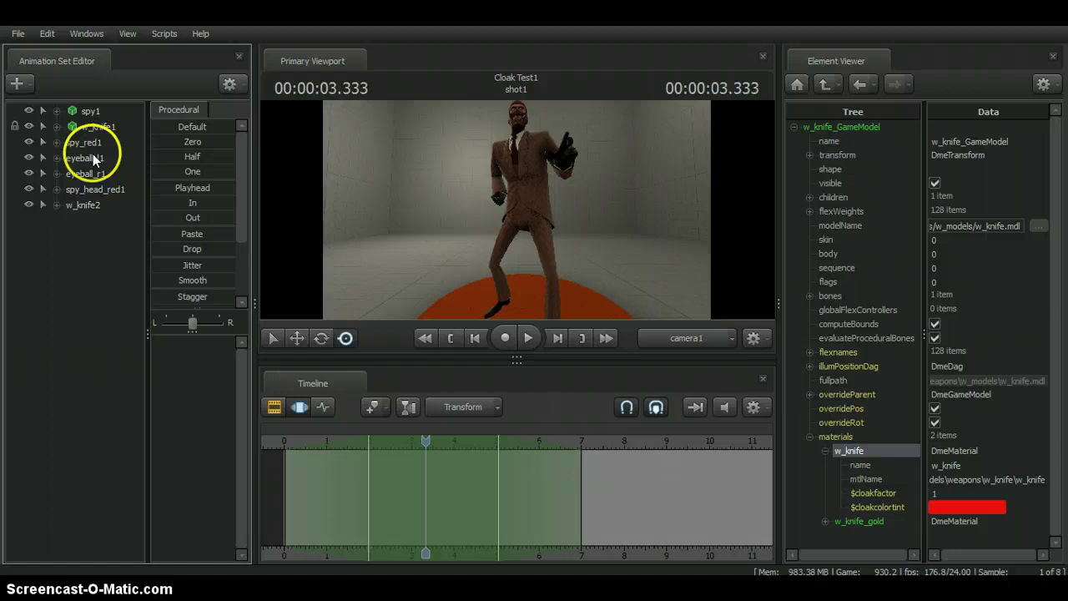
pyautogui.click(90, 158)
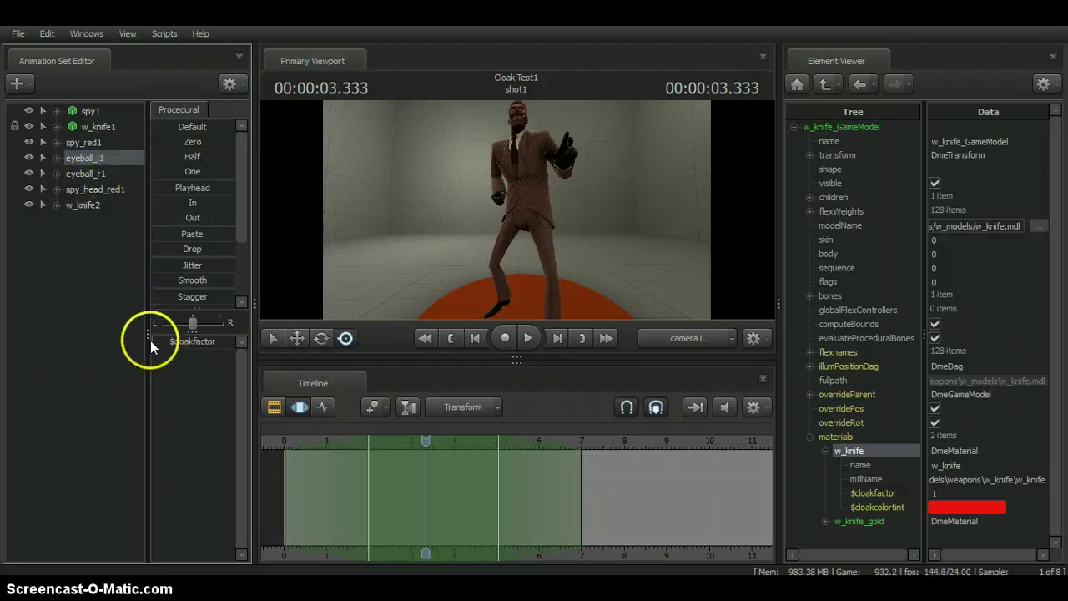
pyautogui.click(153, 342)
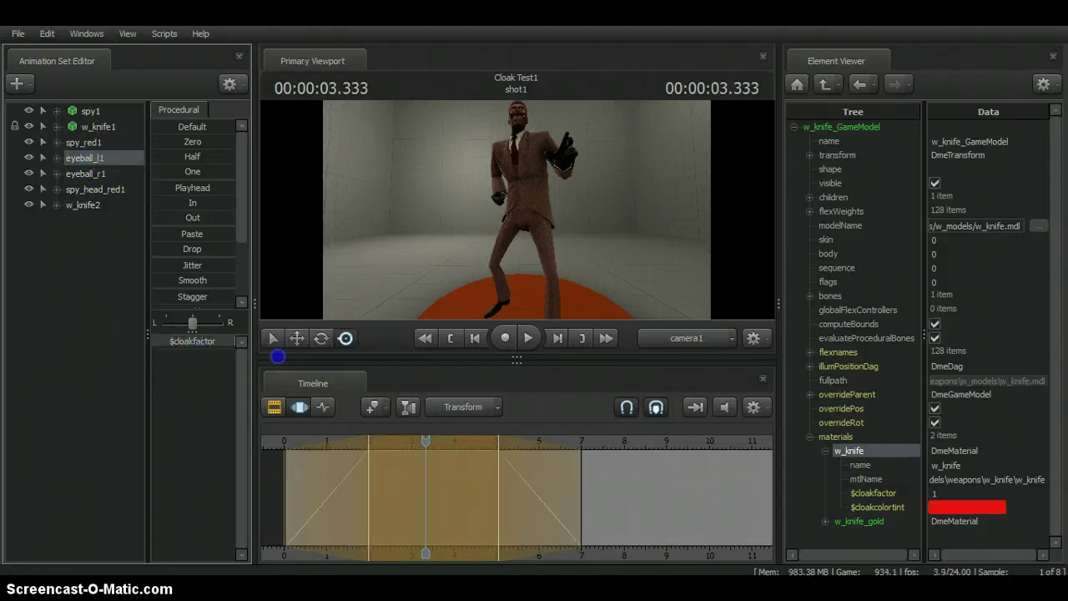
pyautogui.click(131, 226)
pyautogui.moveTo(75, 158); pyautogui.dragTo(73, 147)
pyautogui.click(131, 345)
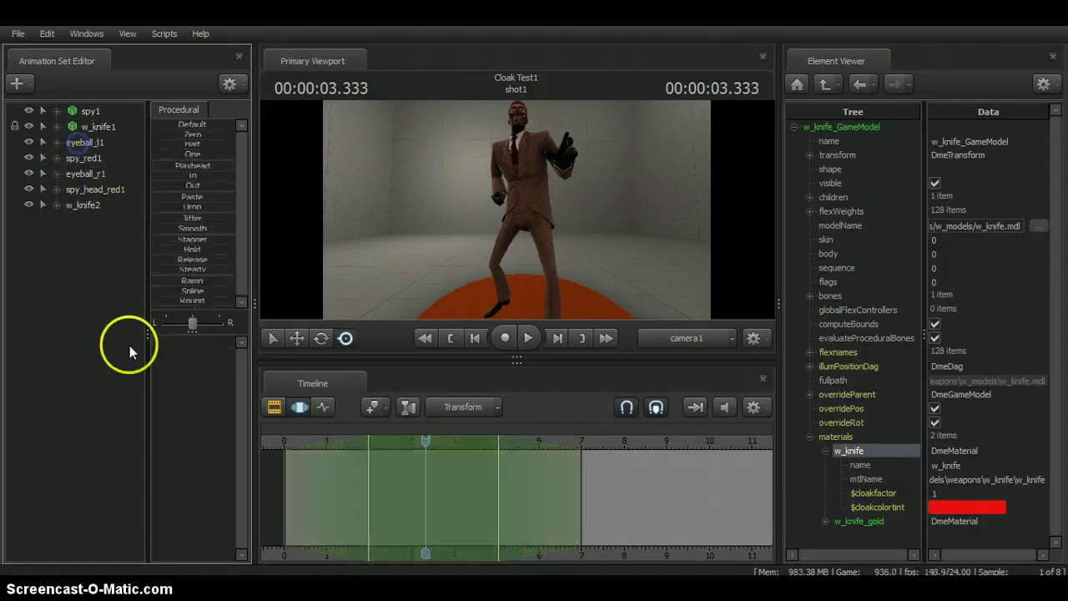
pyautogui.click(74, 142)
pyautogui.click(79, 144)
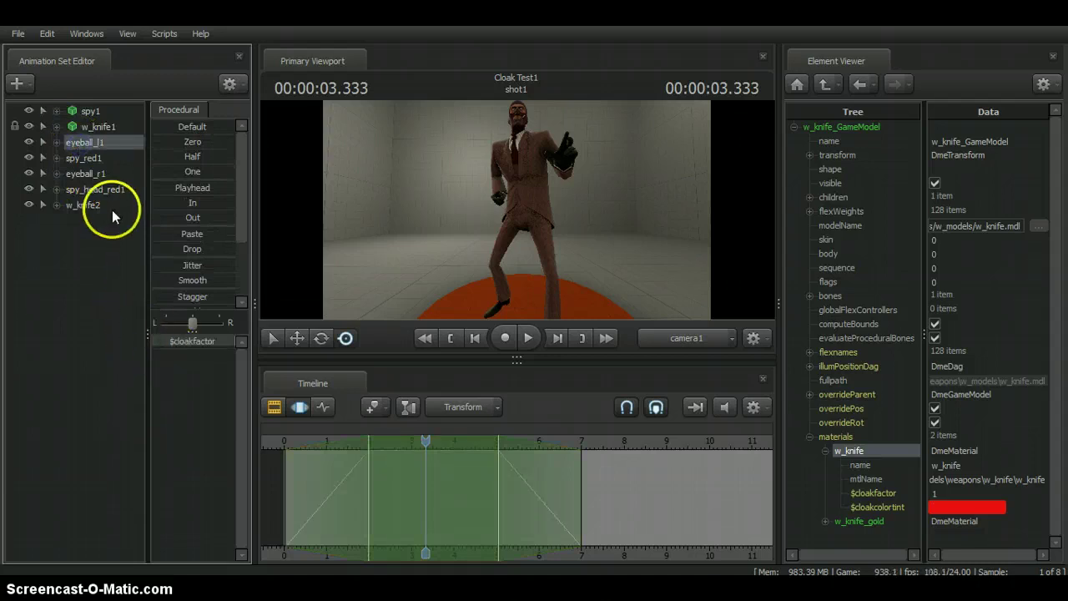
# Raise the spy_red1 and spy_head_red1 cloakfactors fully, then return the playhead to about 0.7 s
pyautogui.click(92, 159)
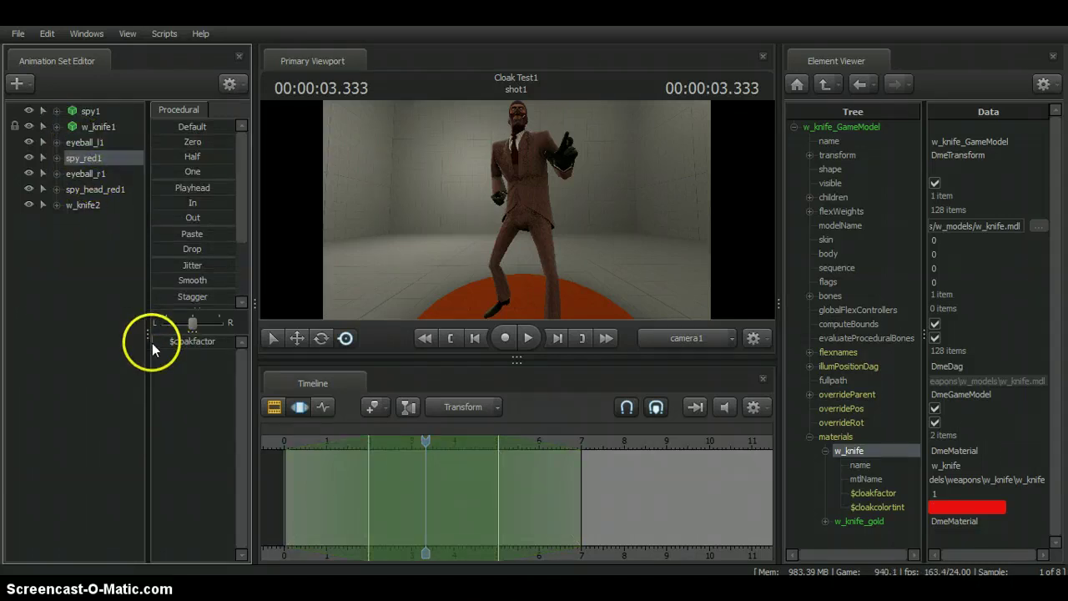
pyautogui.moveTo(153, 342); pyautogui.dragTo(323, 354)
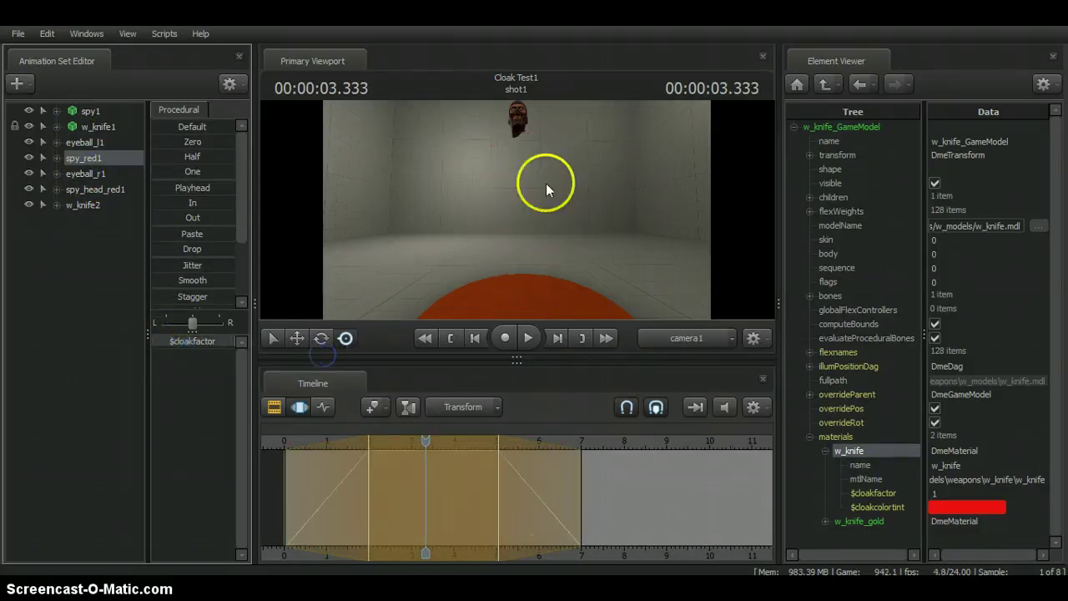
pyautogui.click(98, 188)
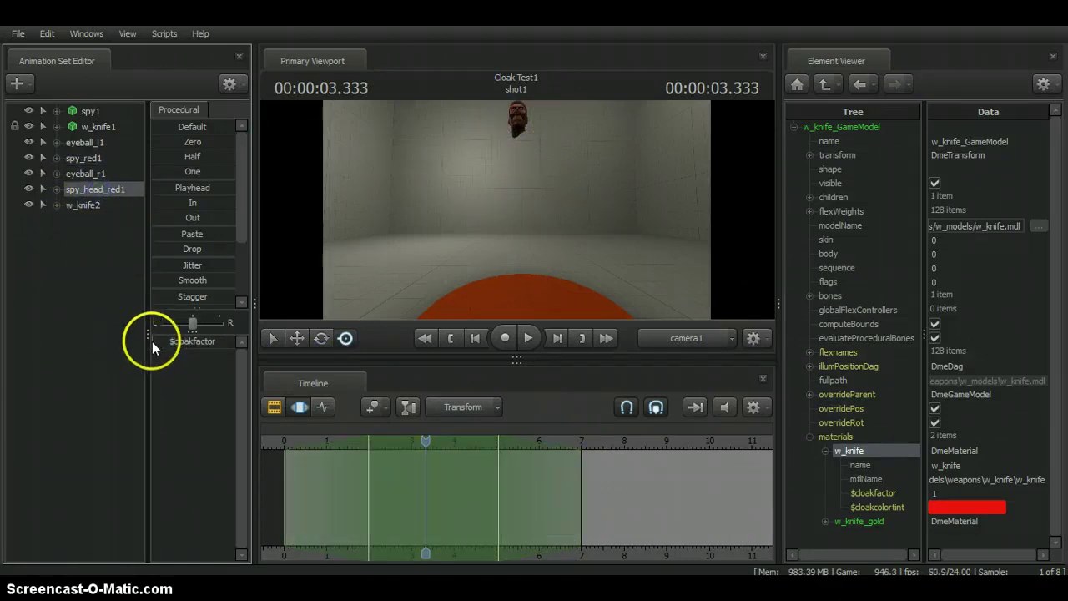
pyautogui.moveTo(154, 341); pyautogui.dragTo(285, 368)
pyautogui.click(446, 501)
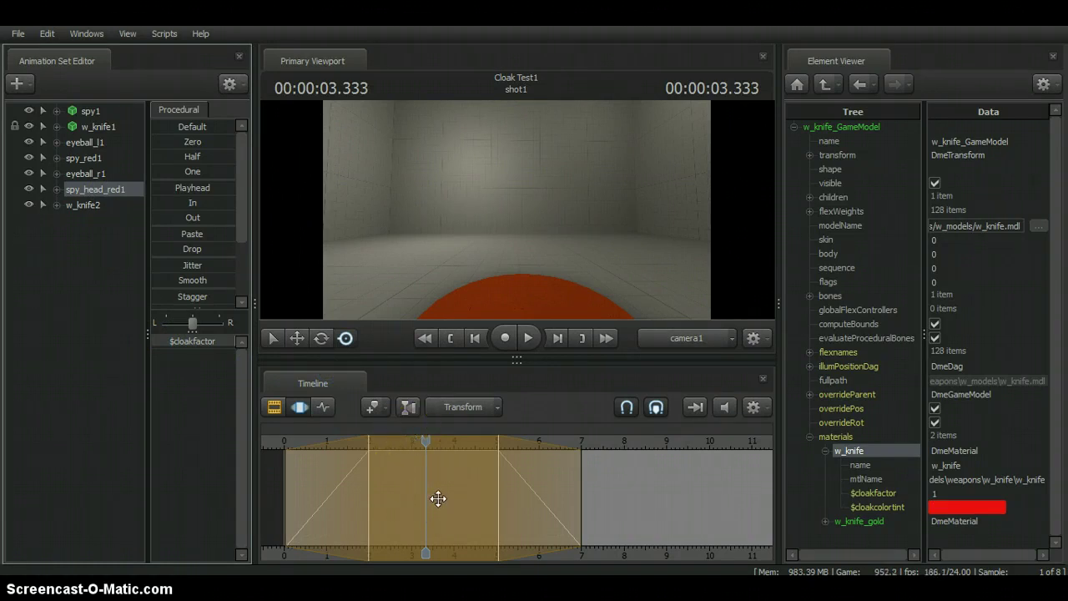
pyautogui.click(424, 420)
pyautogui.moveTo(424, 443); pyautogui.dragTo(287, 455)
# Play the shot, stop at 7.583 s, and stretch the time selection across the whole timeline
pyautogui.click(529, 338)
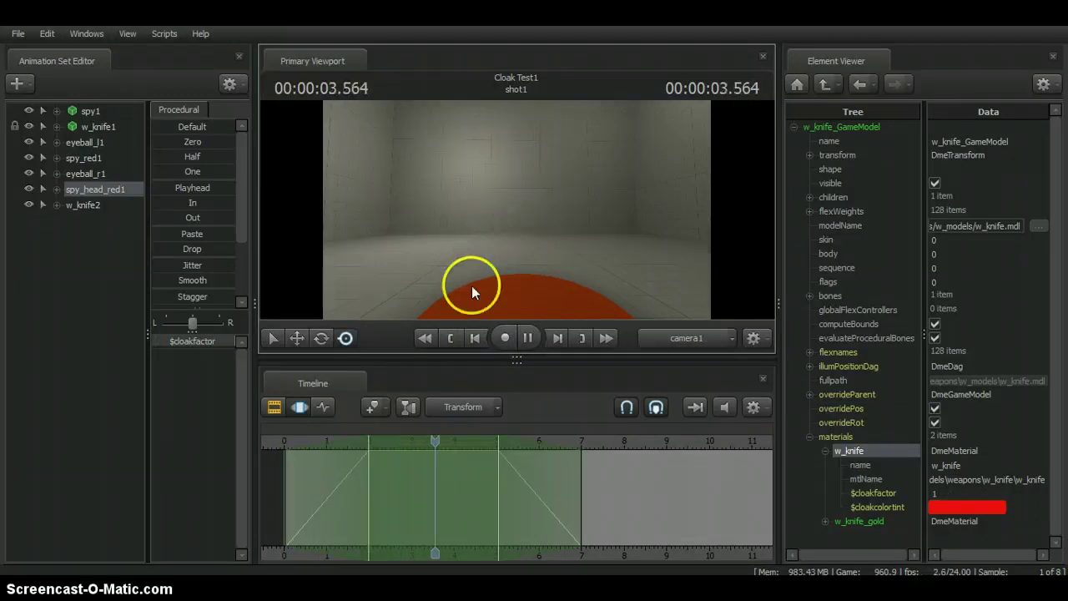
pyautogui.click(531, 338)
pyautogui.click(516, 210)
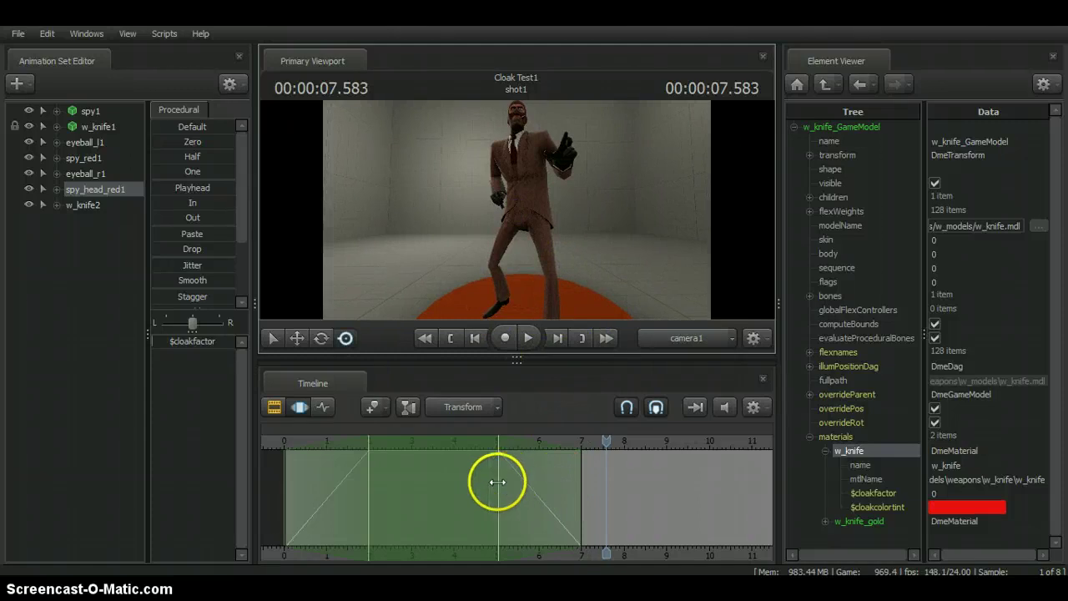
pyautogui.moveTo(497, 483); pyautogui.dragTo(799, 496)
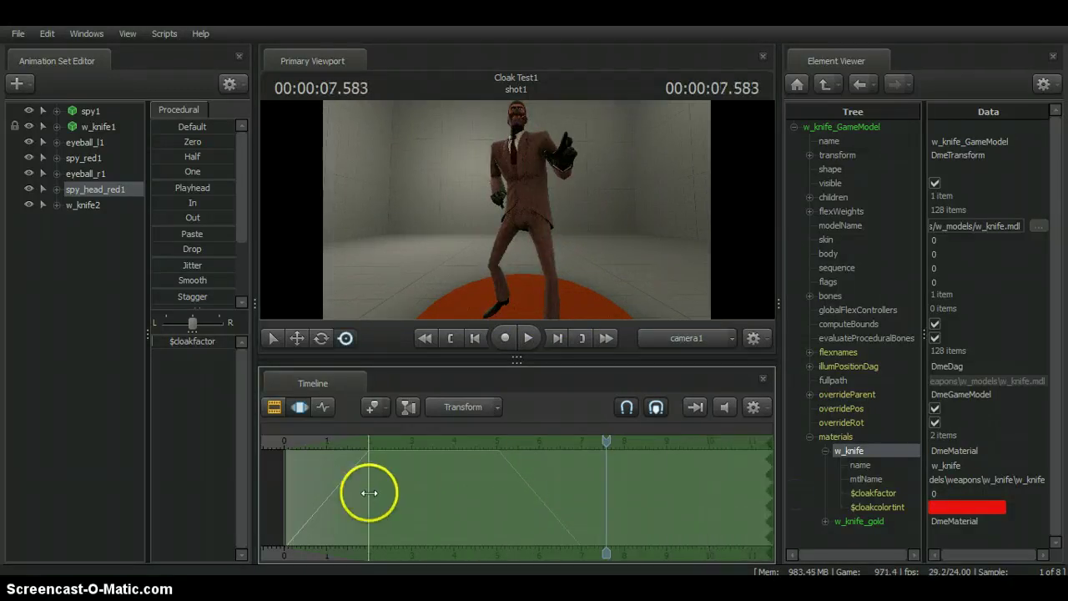
pyautogui.moveTo(369, 493); pyautogui.dragTo(267, 488)
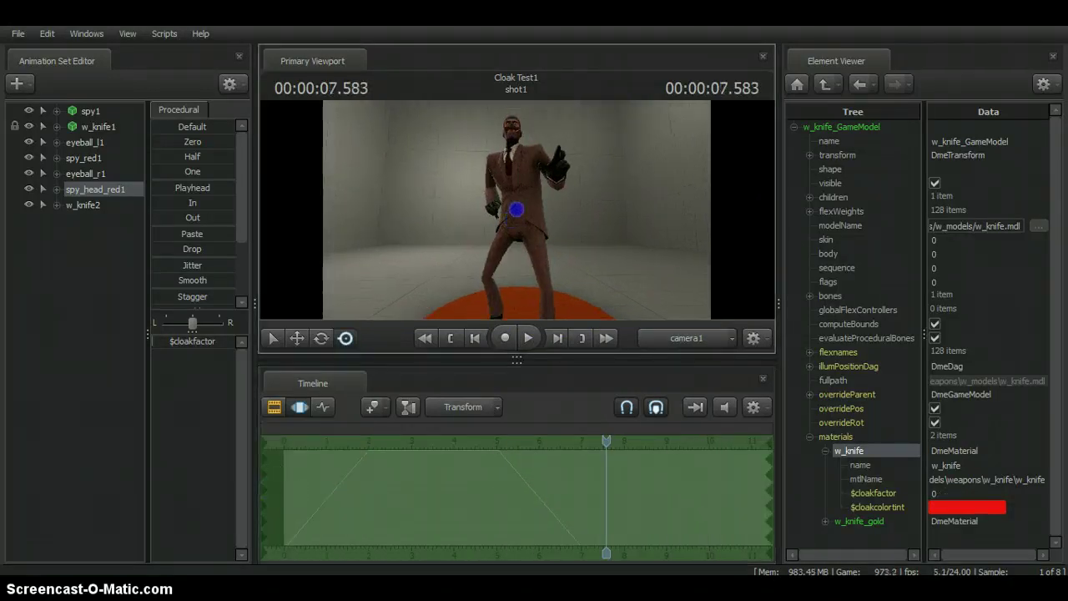